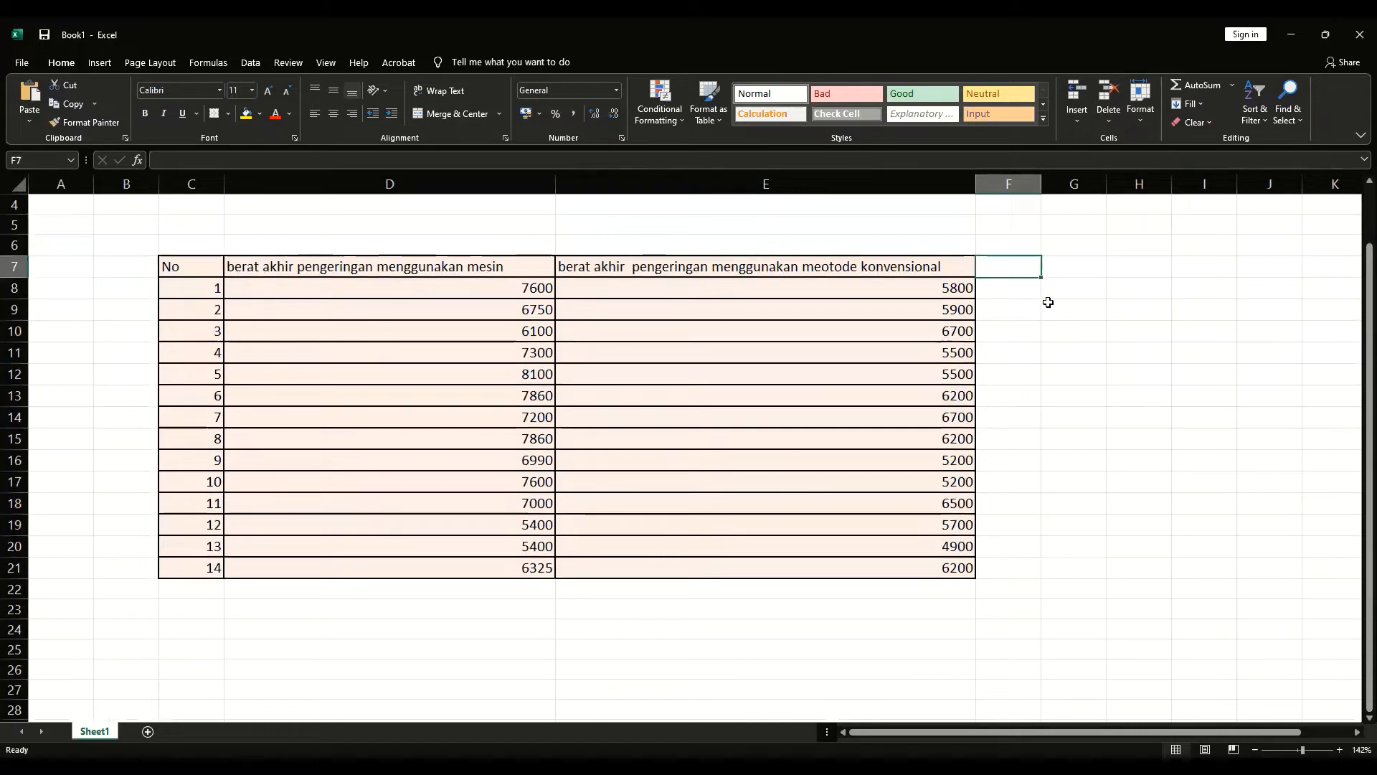
- Calculate the population variance of the machine-drying weights in D22 with VAR.P over D8:D21
scroll(1047, 302, down, 1)
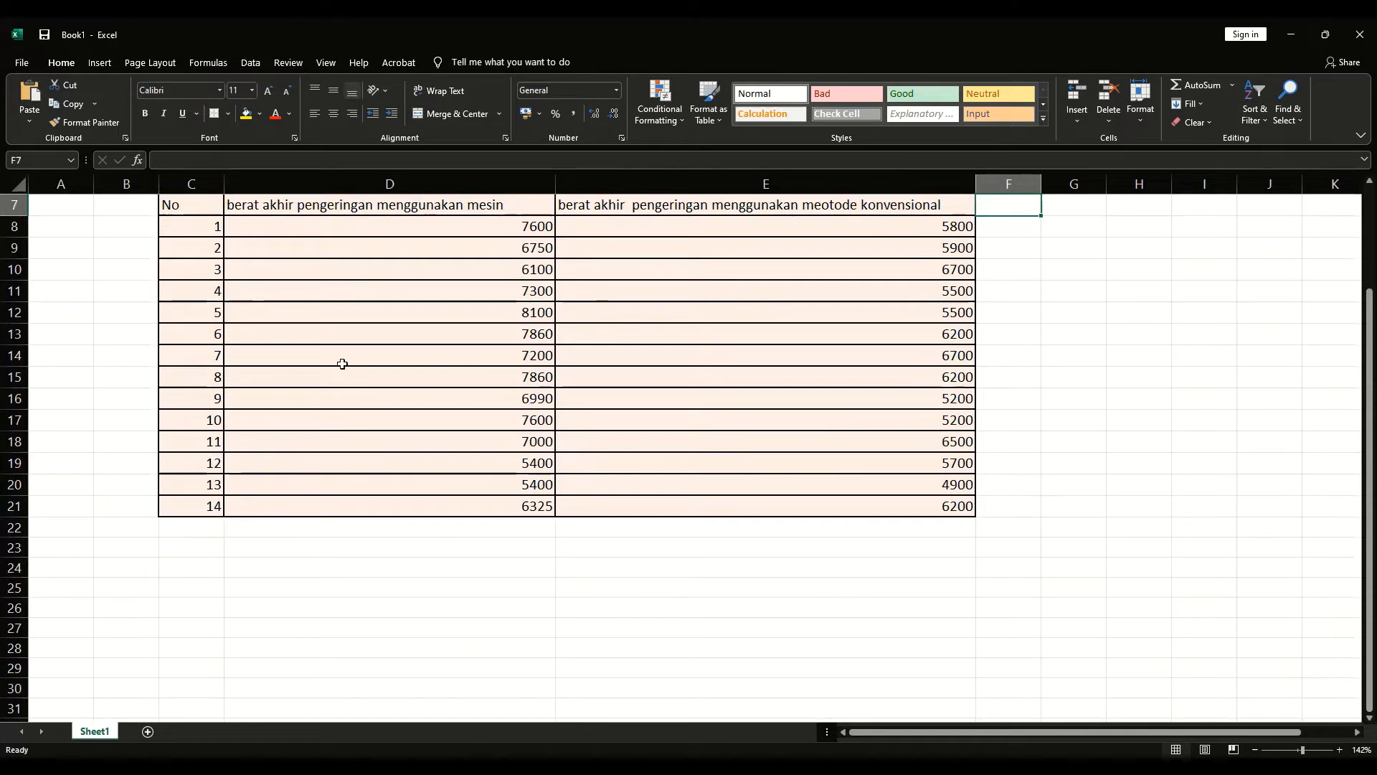
click(347, 525)
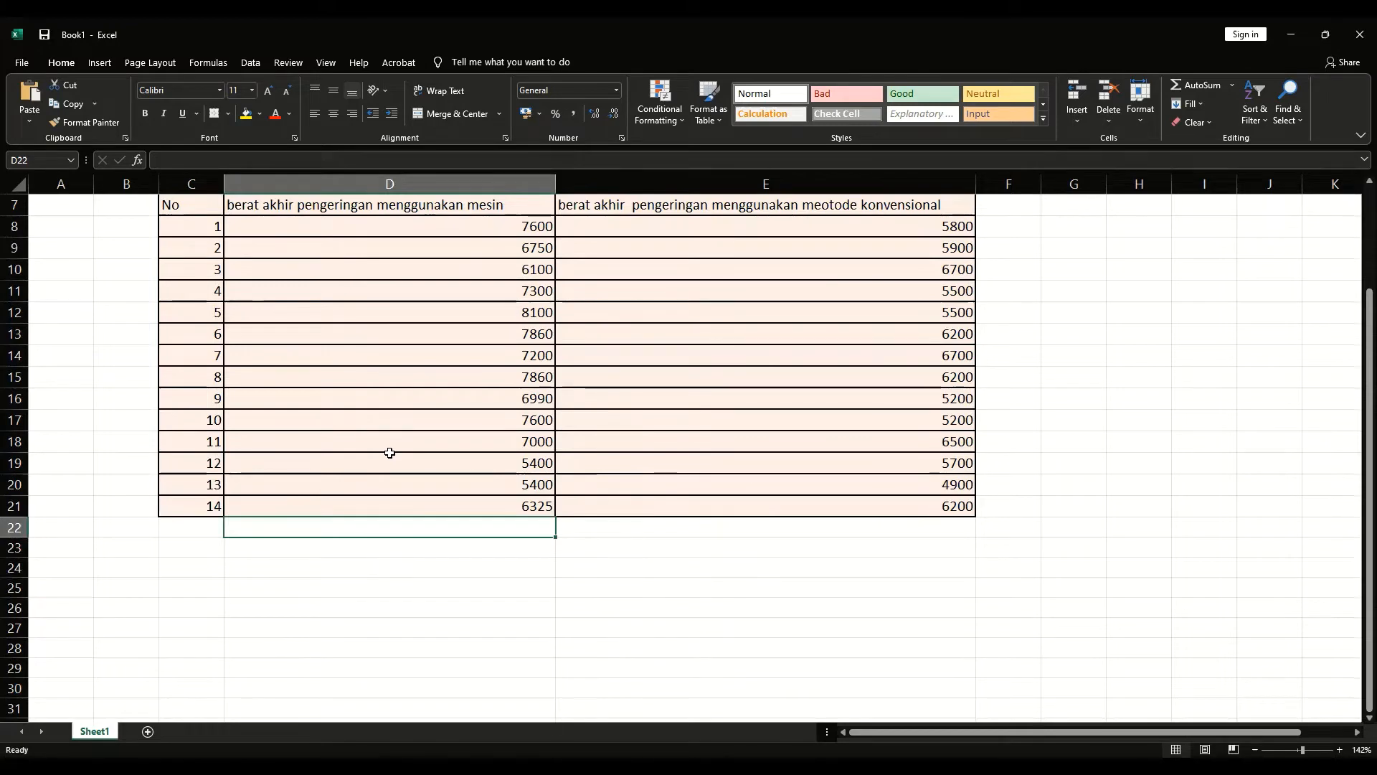
text(=)
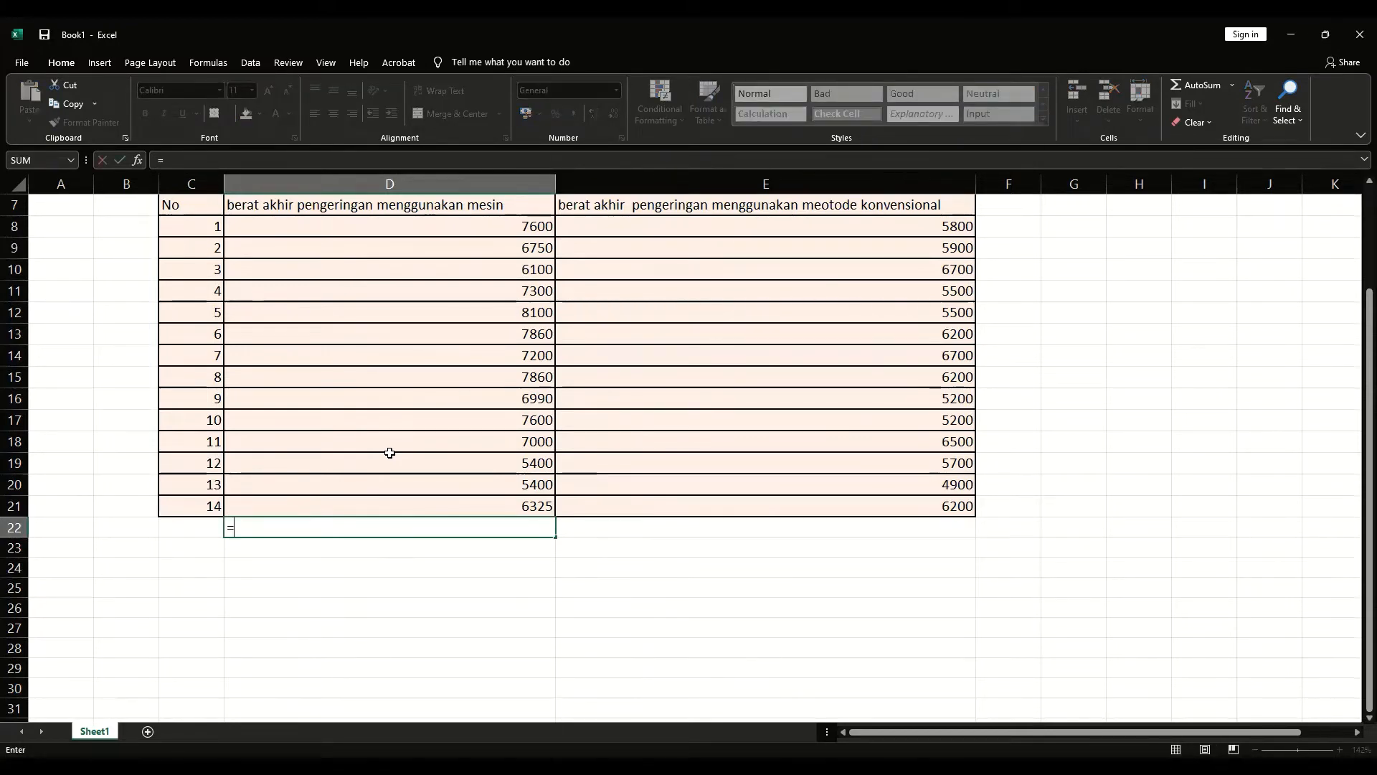
text(var)
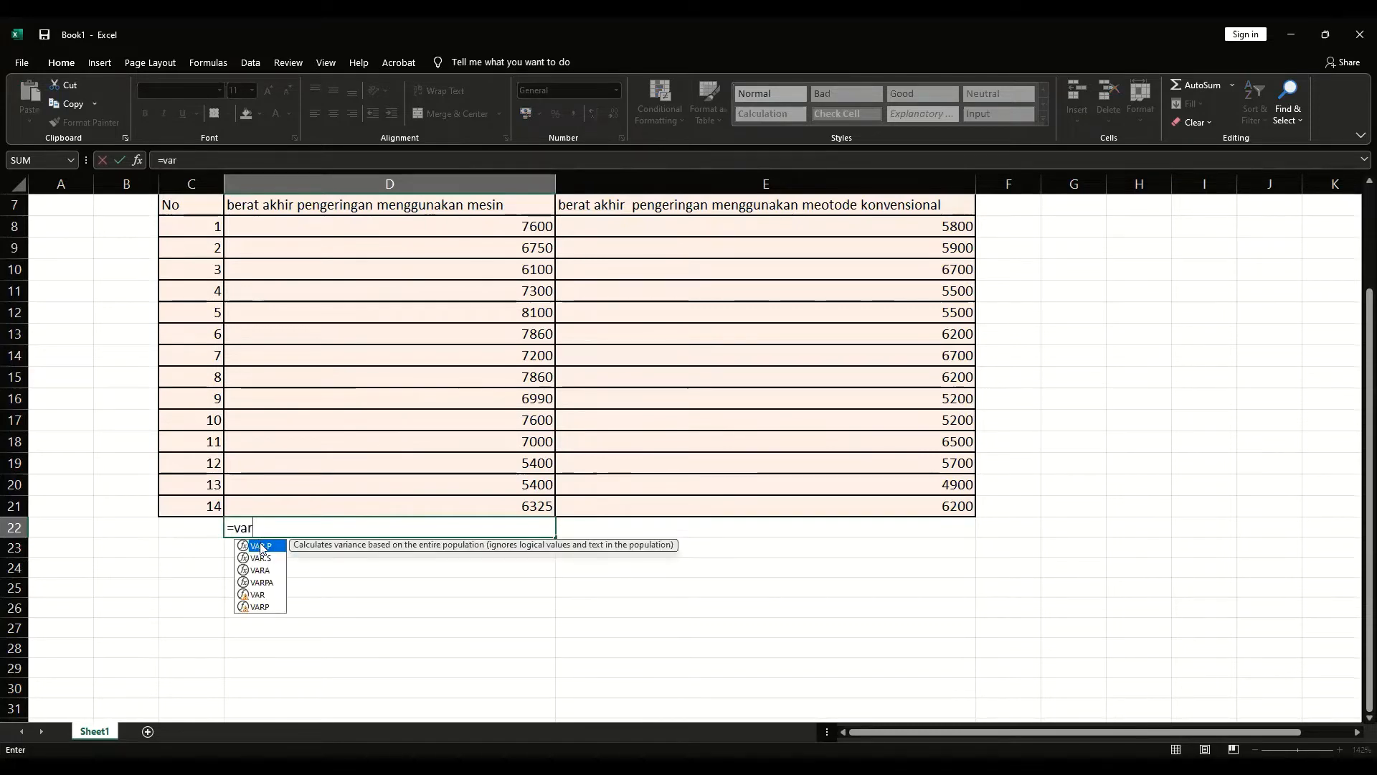
key(Tab)
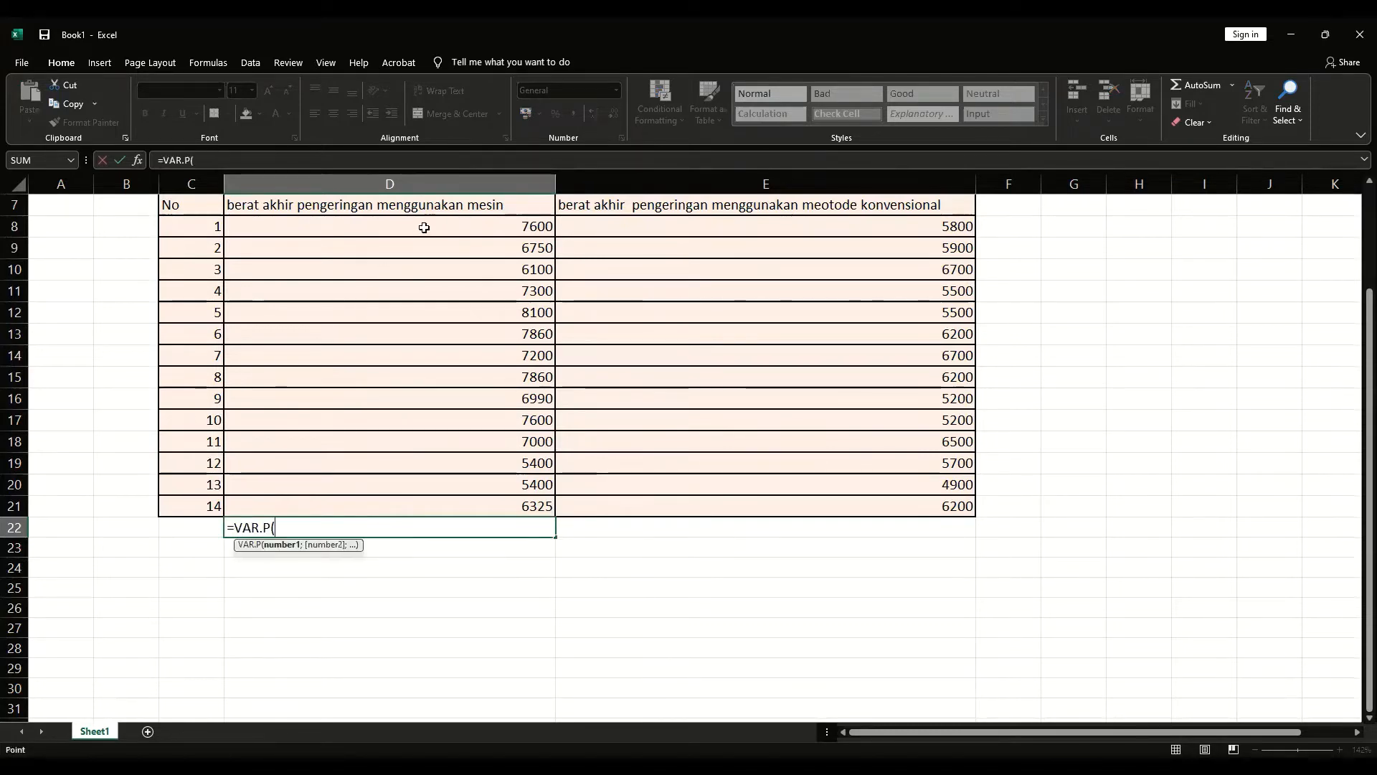
click(424, 228)
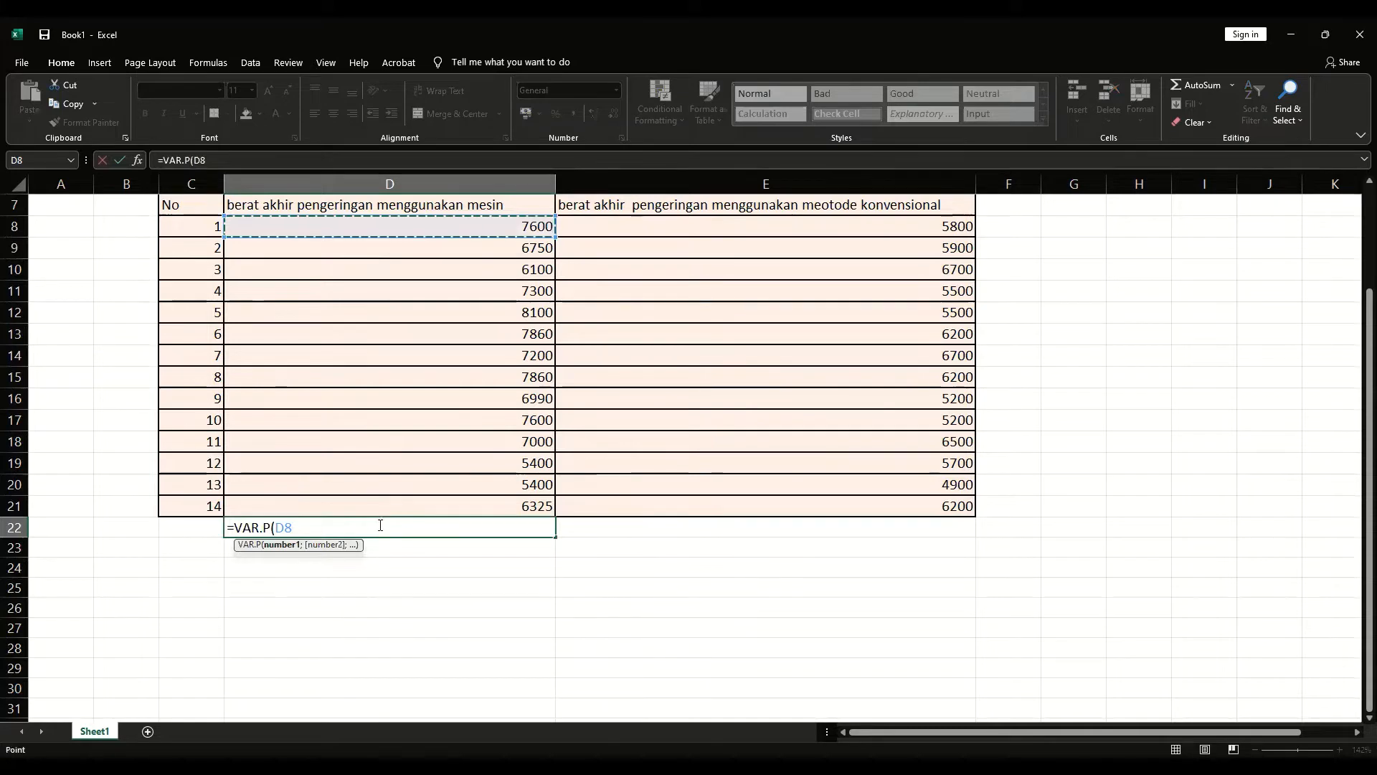
key(ctrl+shift+Down)
key(Return)
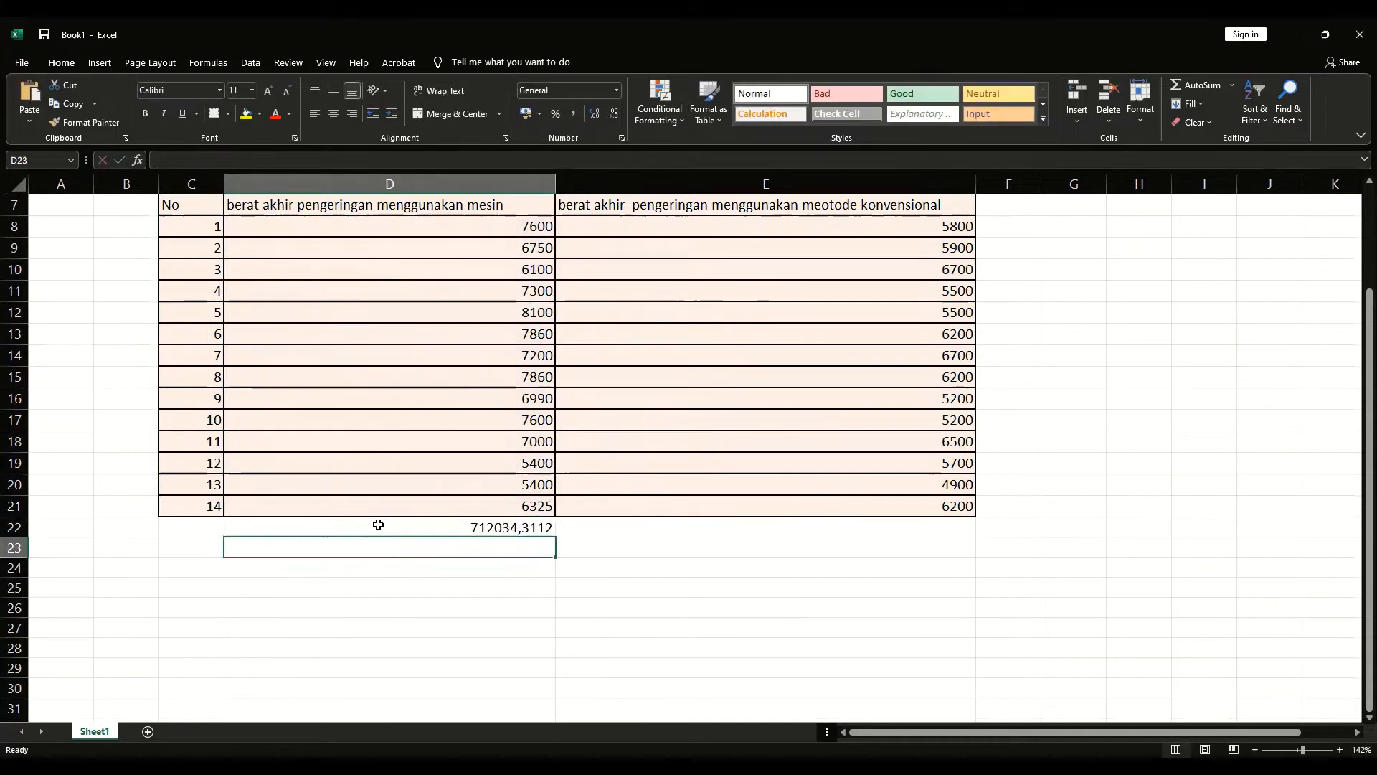
- Calculate the population variance of the conventional-drying weights in E22 with VAR.P over E8:E21
click(697, 523)
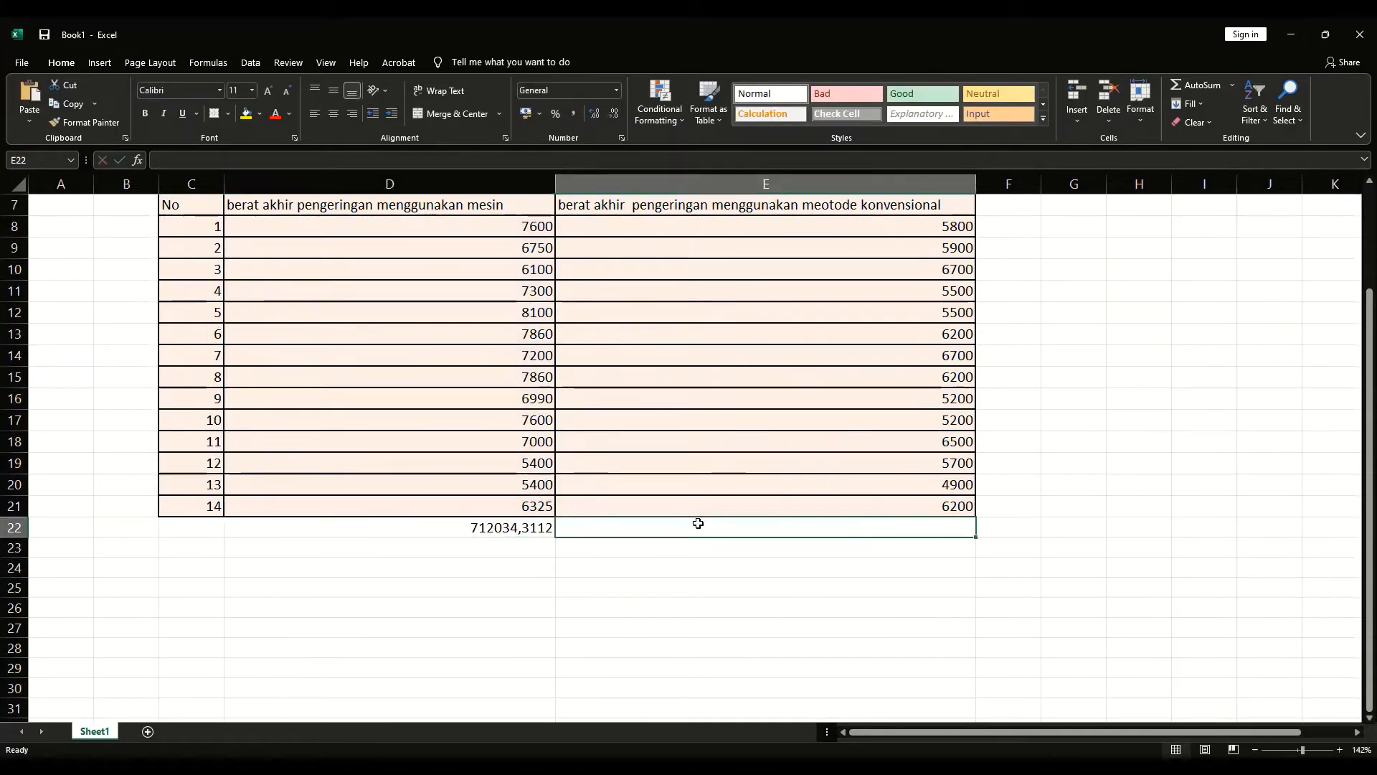
text(=)
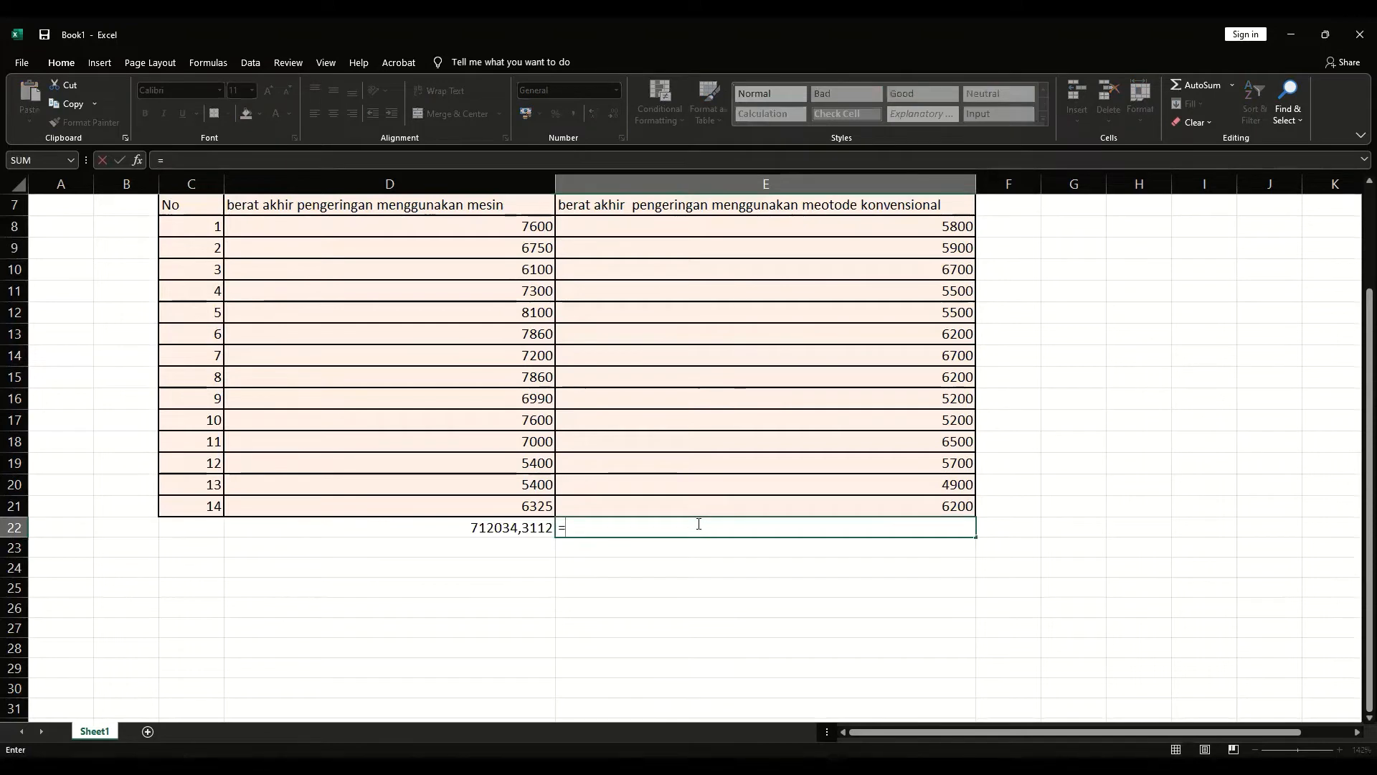
text(var)
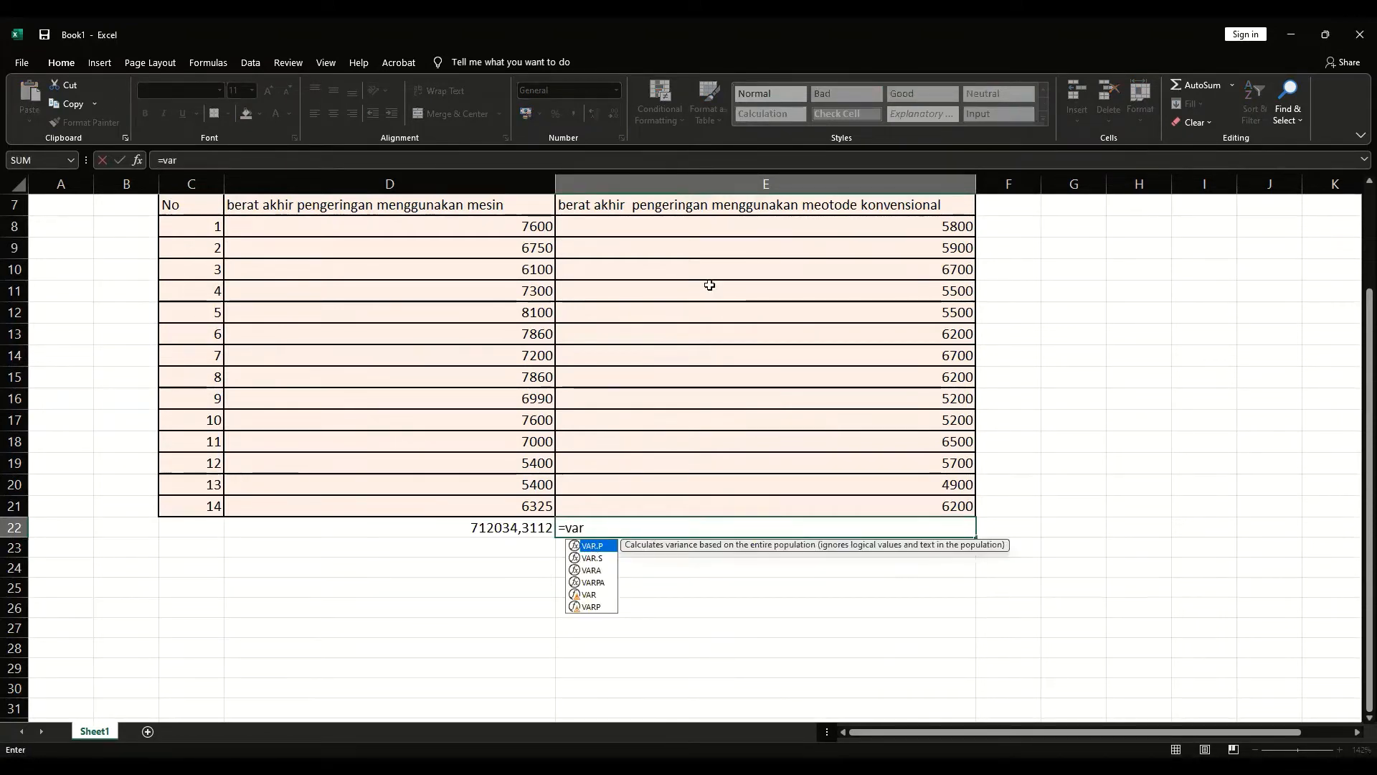
key(Tab)
click(744, 226)
key(ctrl+shift+Down)
key(Return)
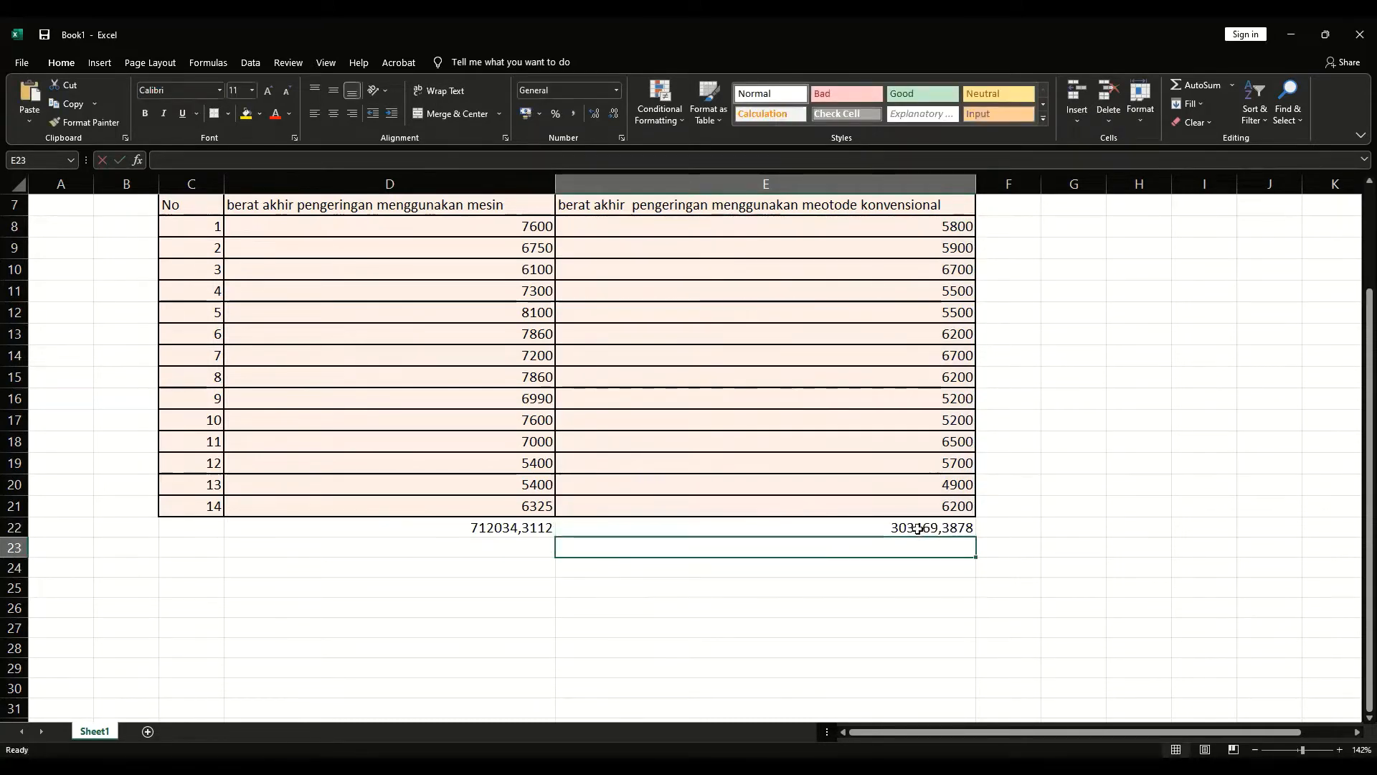
- Enter the label "F hitung" in C23, below the data table
click(204, 562)
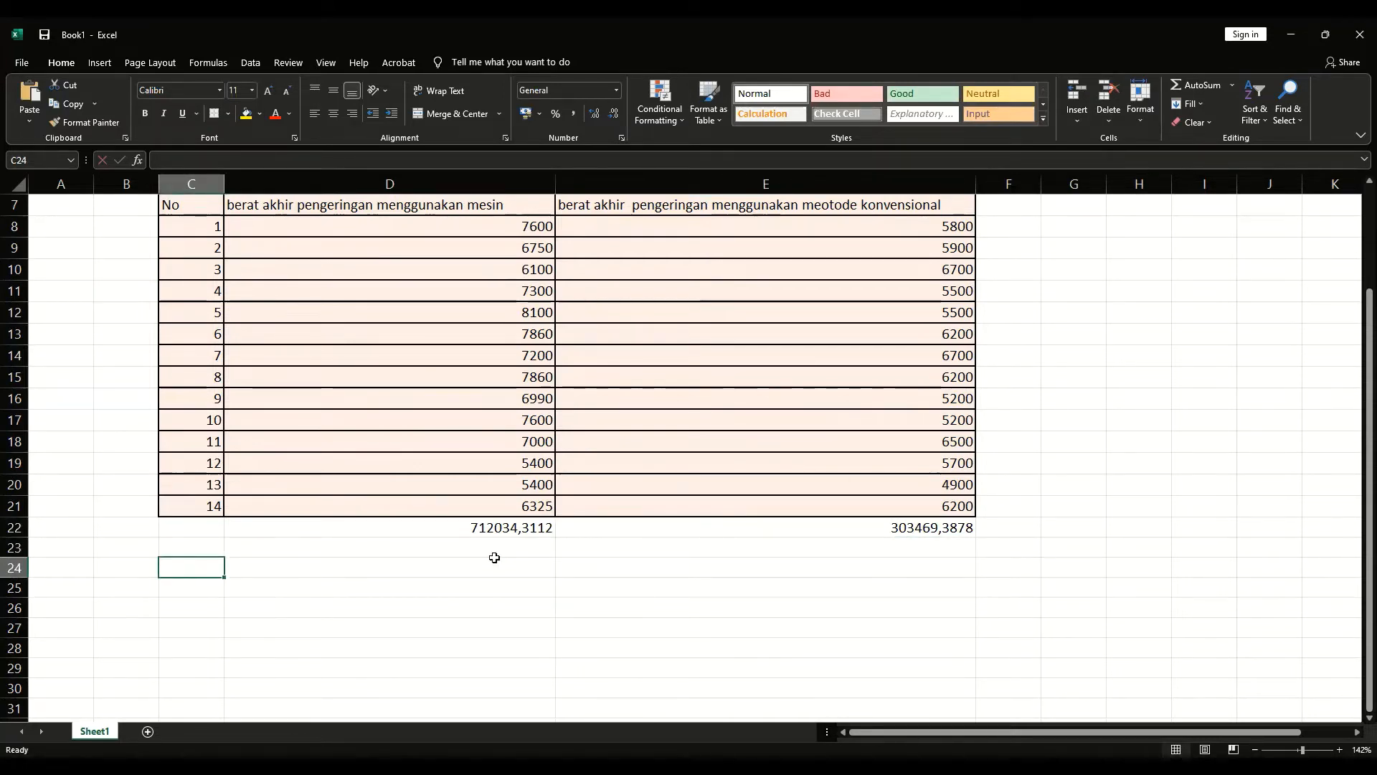
key(Up)
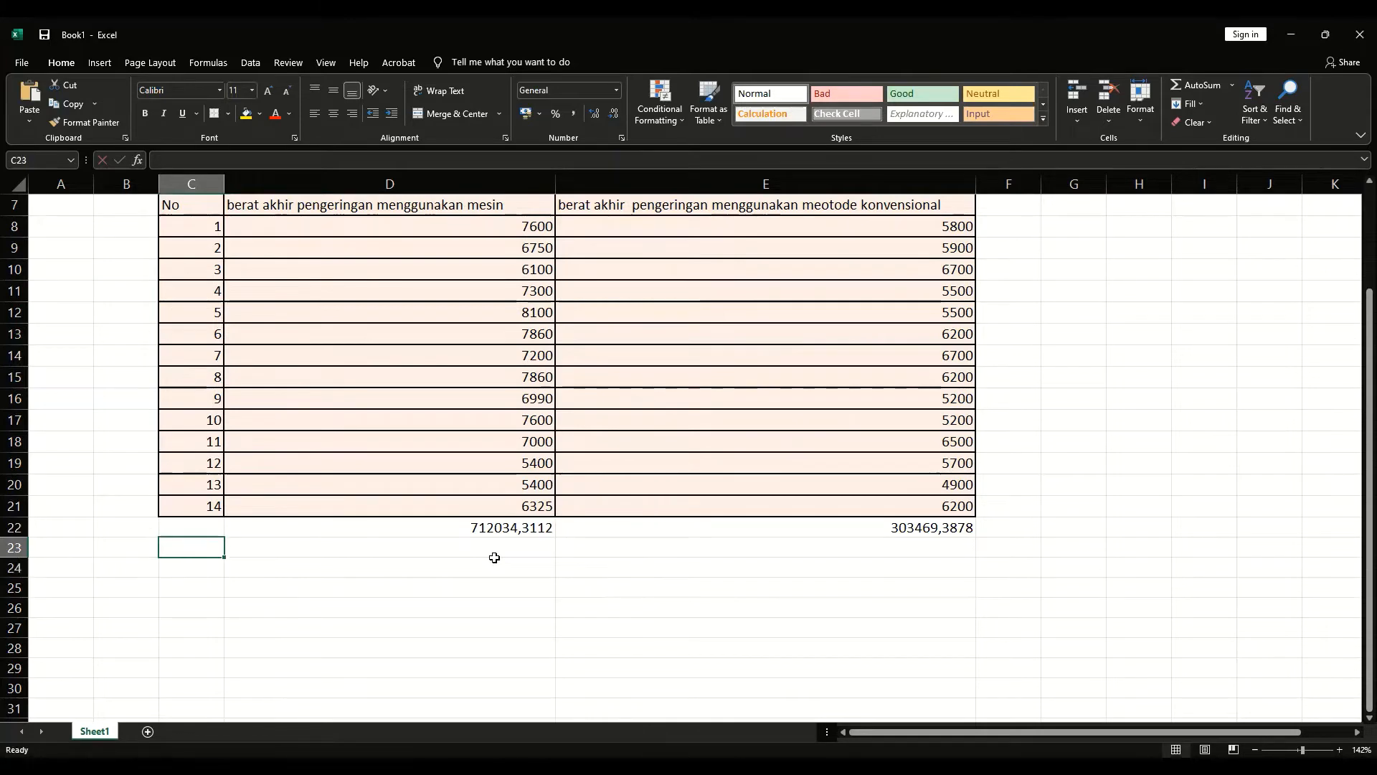
text(F hitung)
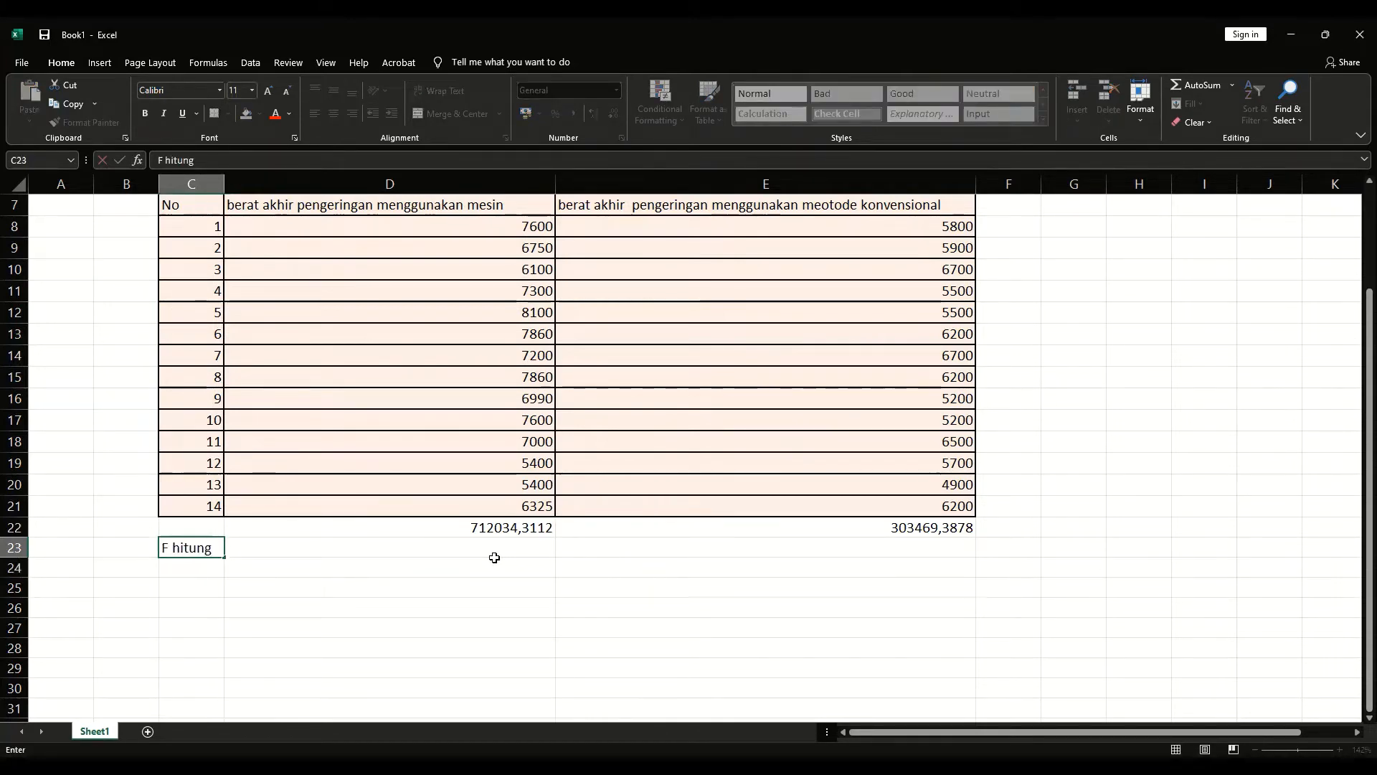
- Calculate the ratio of the two variances in D23 with =D22/E22 and make the result bold
click(495, 558)
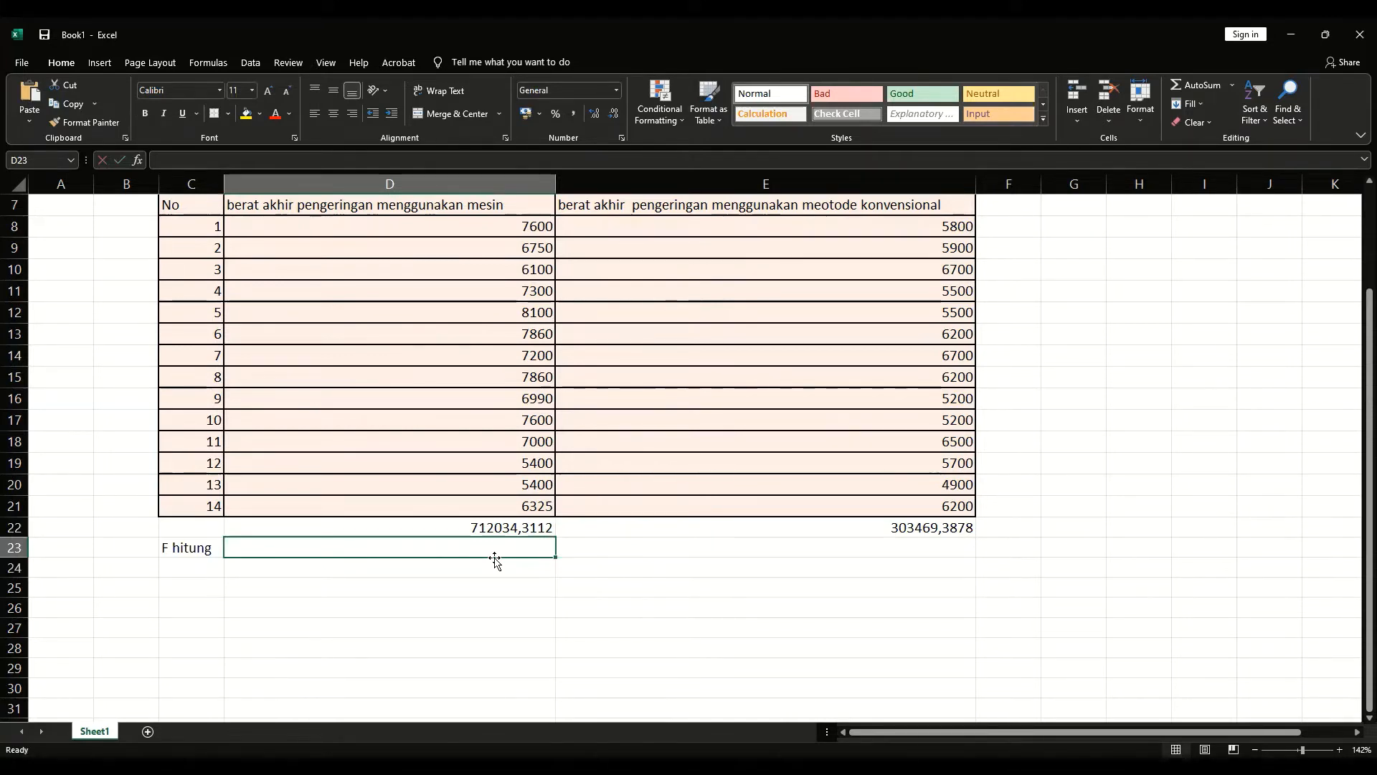
text(=)
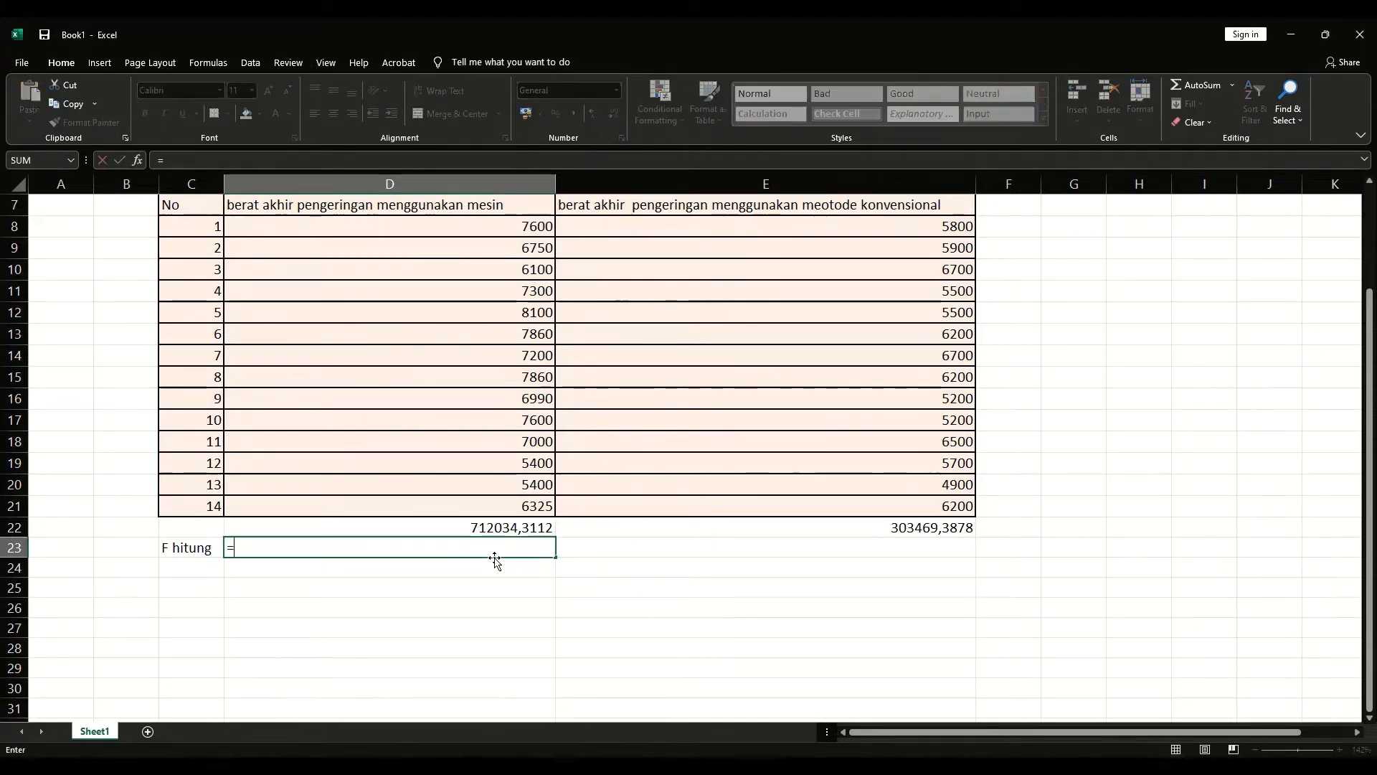
click(395, 533)
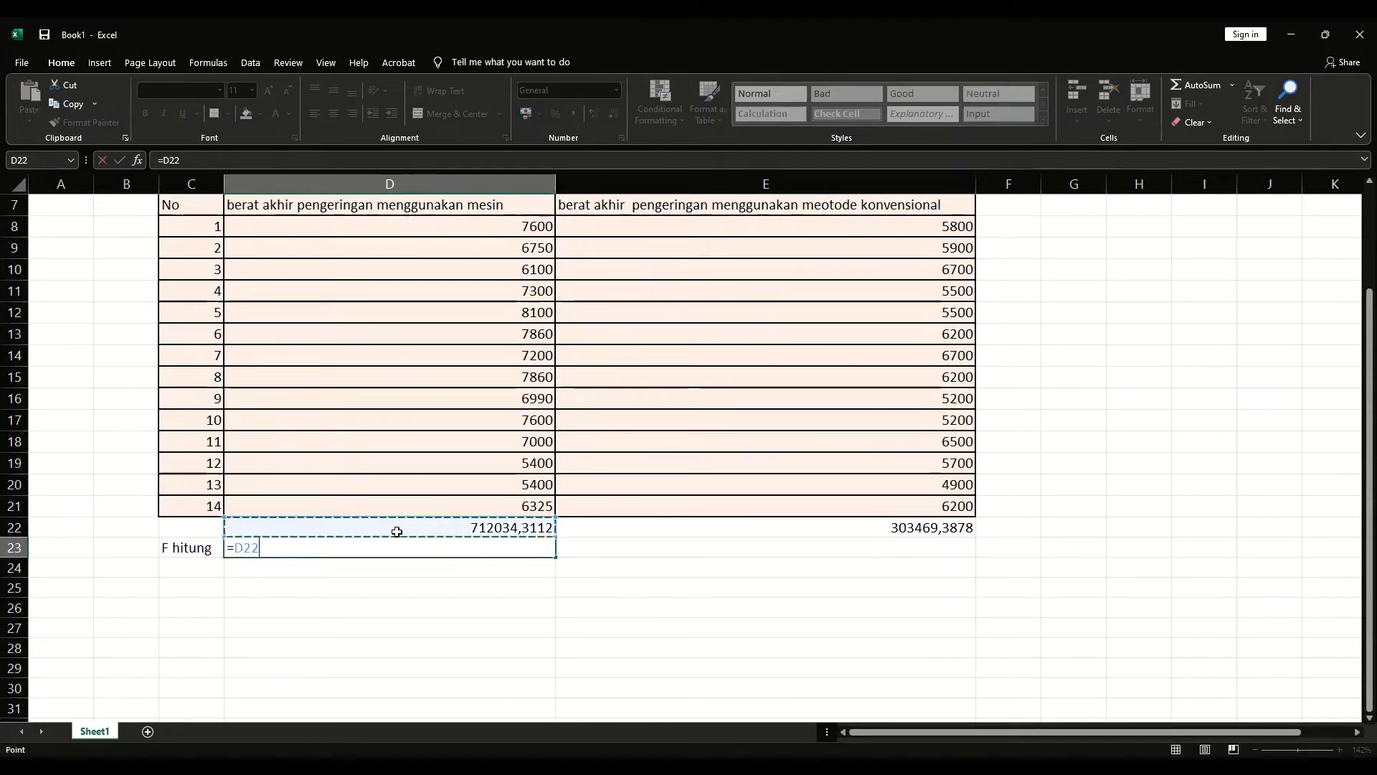
text(/)
click(677, 528)
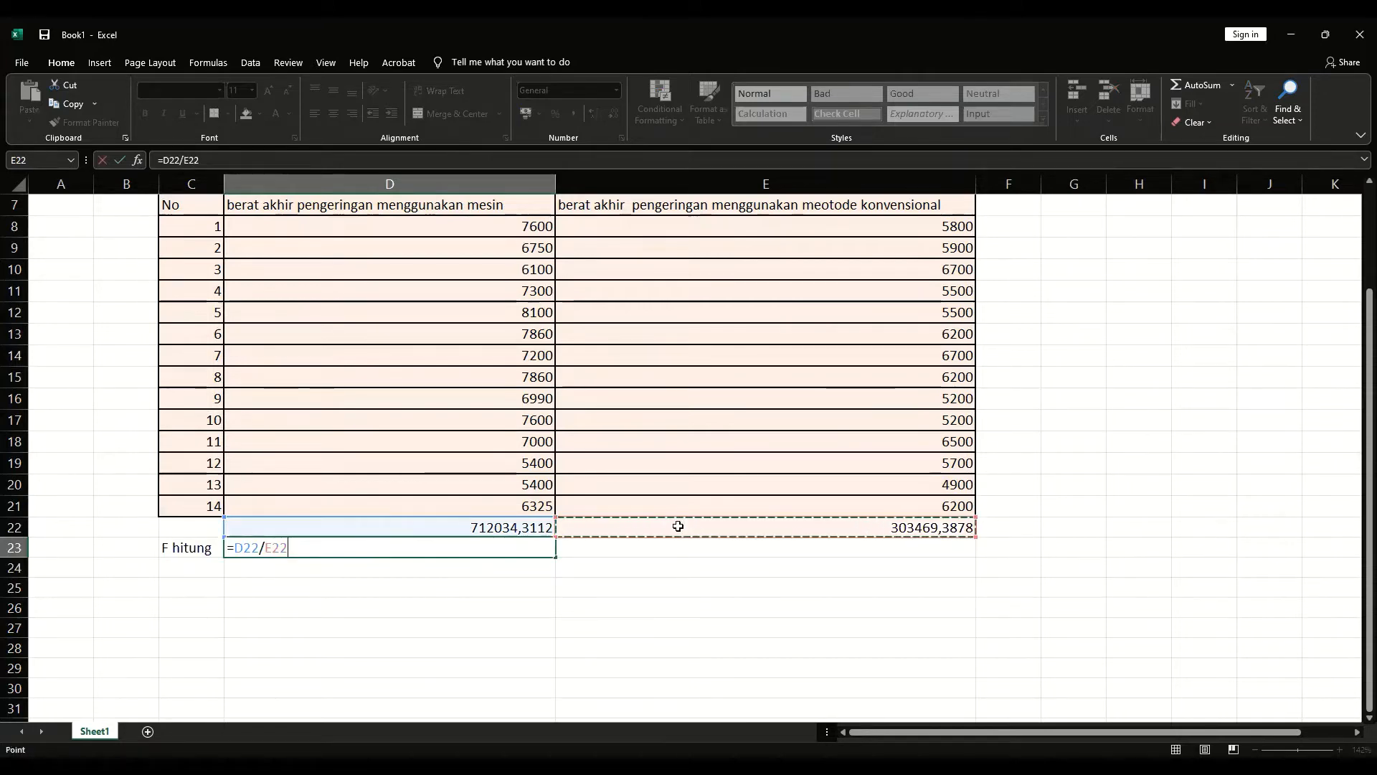
key(Return)
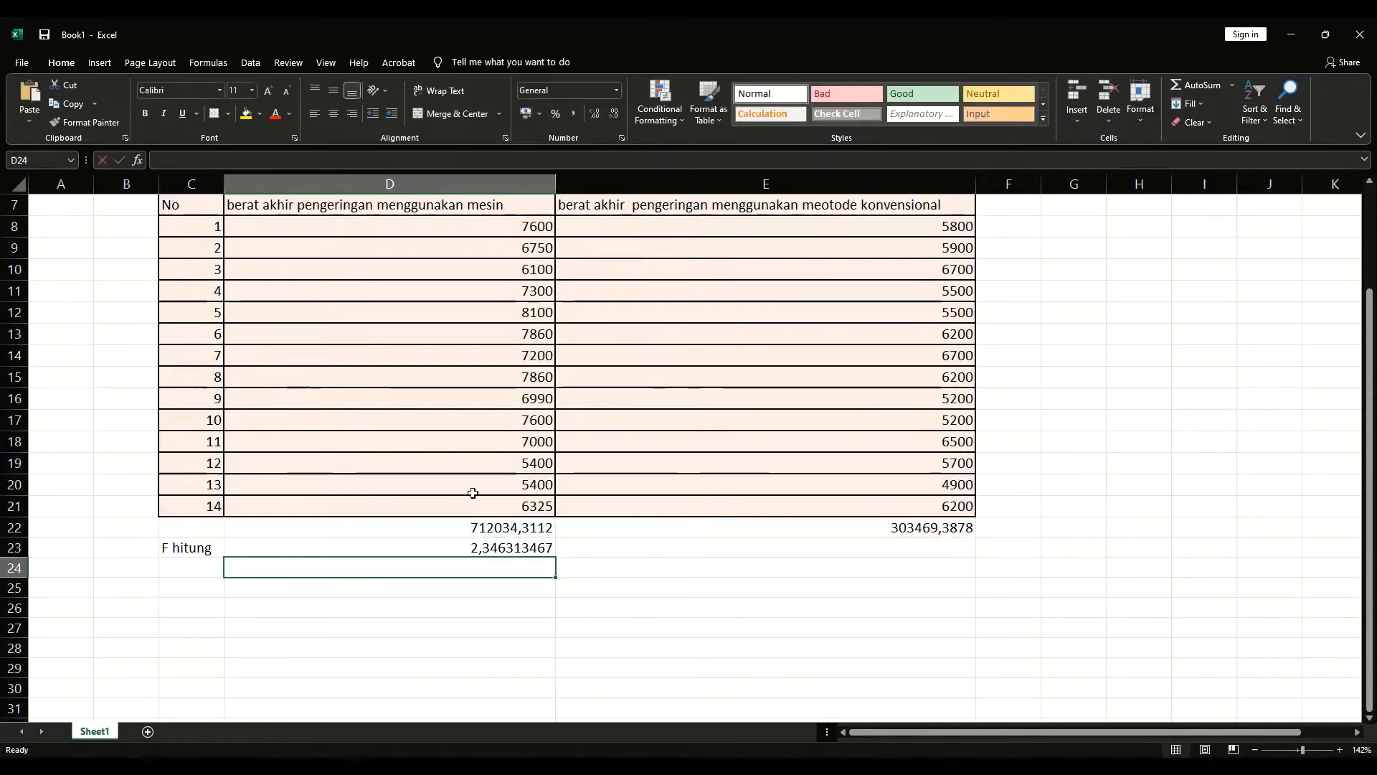
click(482, 548)
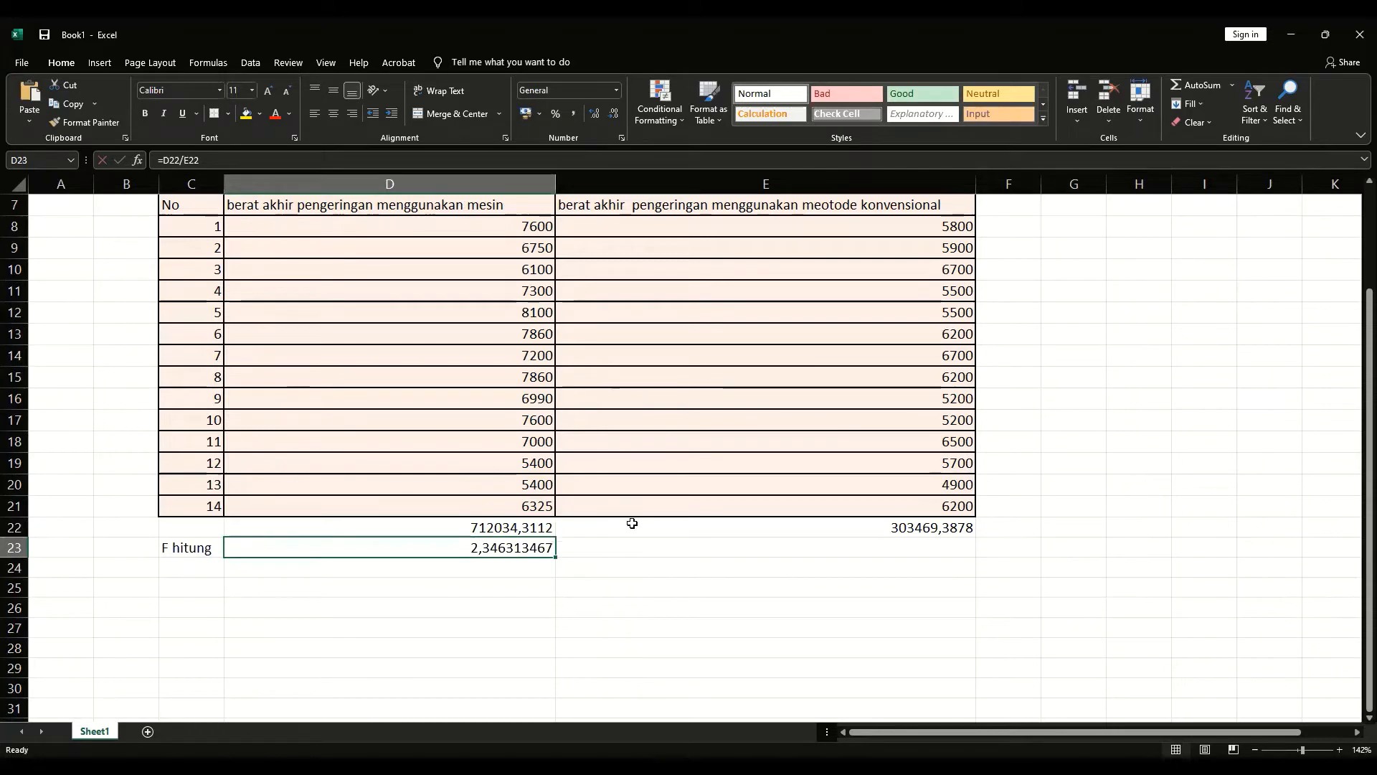
key(ctrl+b)
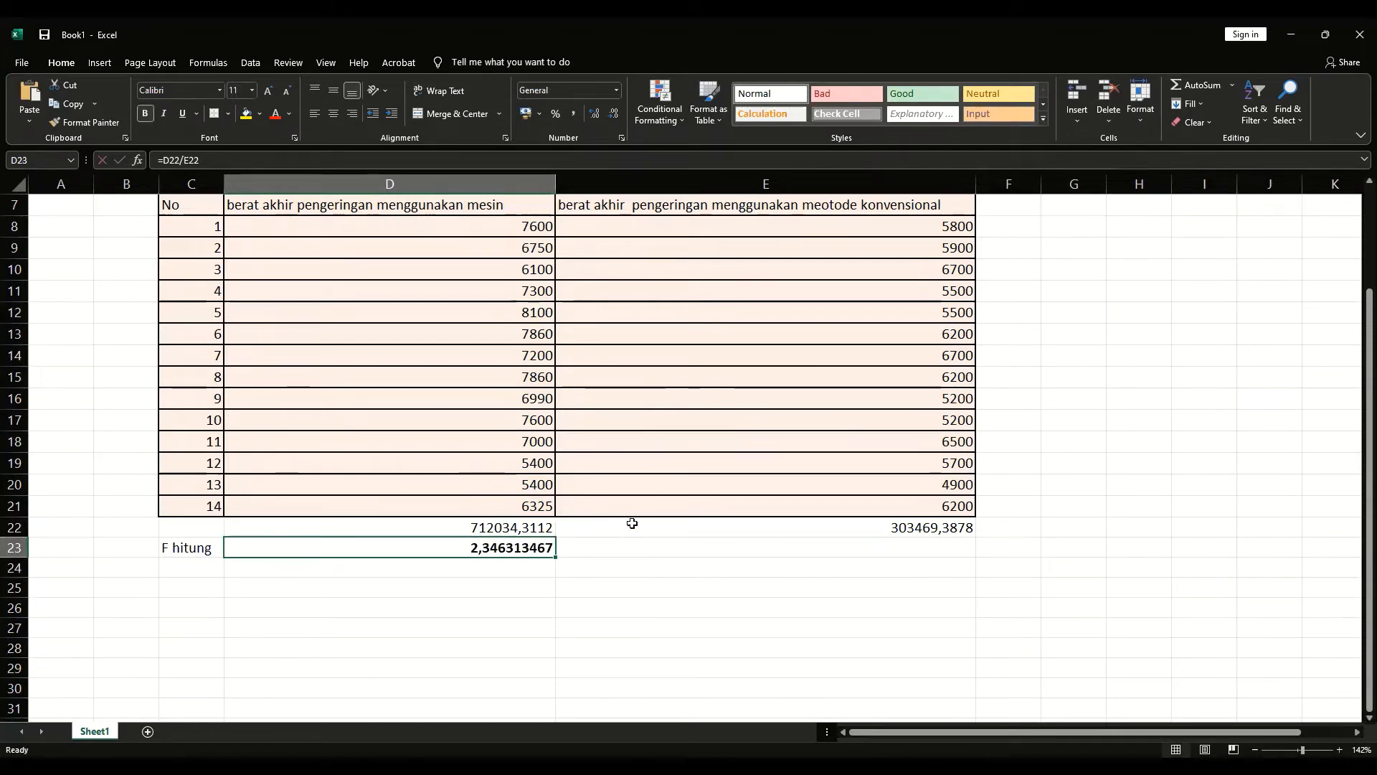
- Enter the label "Ftabel" in C24, under the F hitung label
click(197, 563)
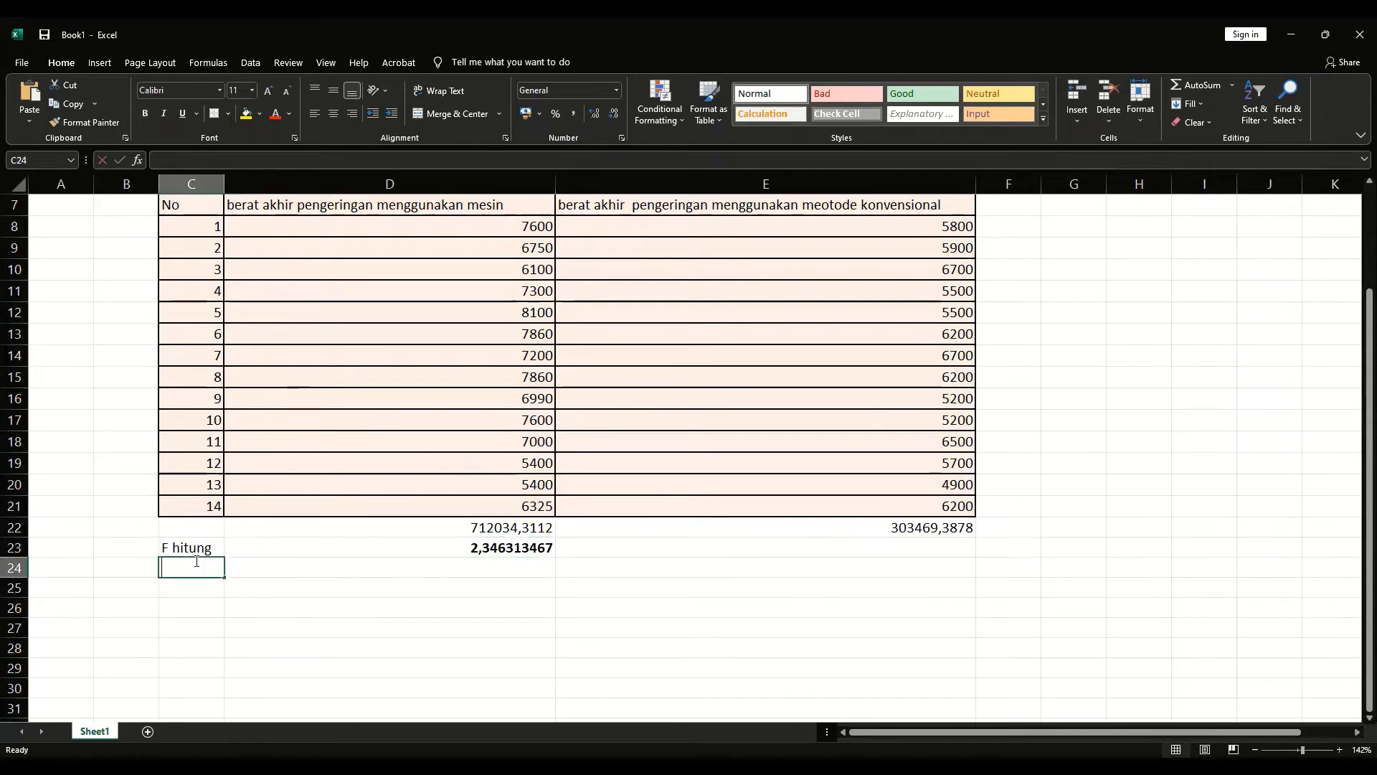
text(Ftab)
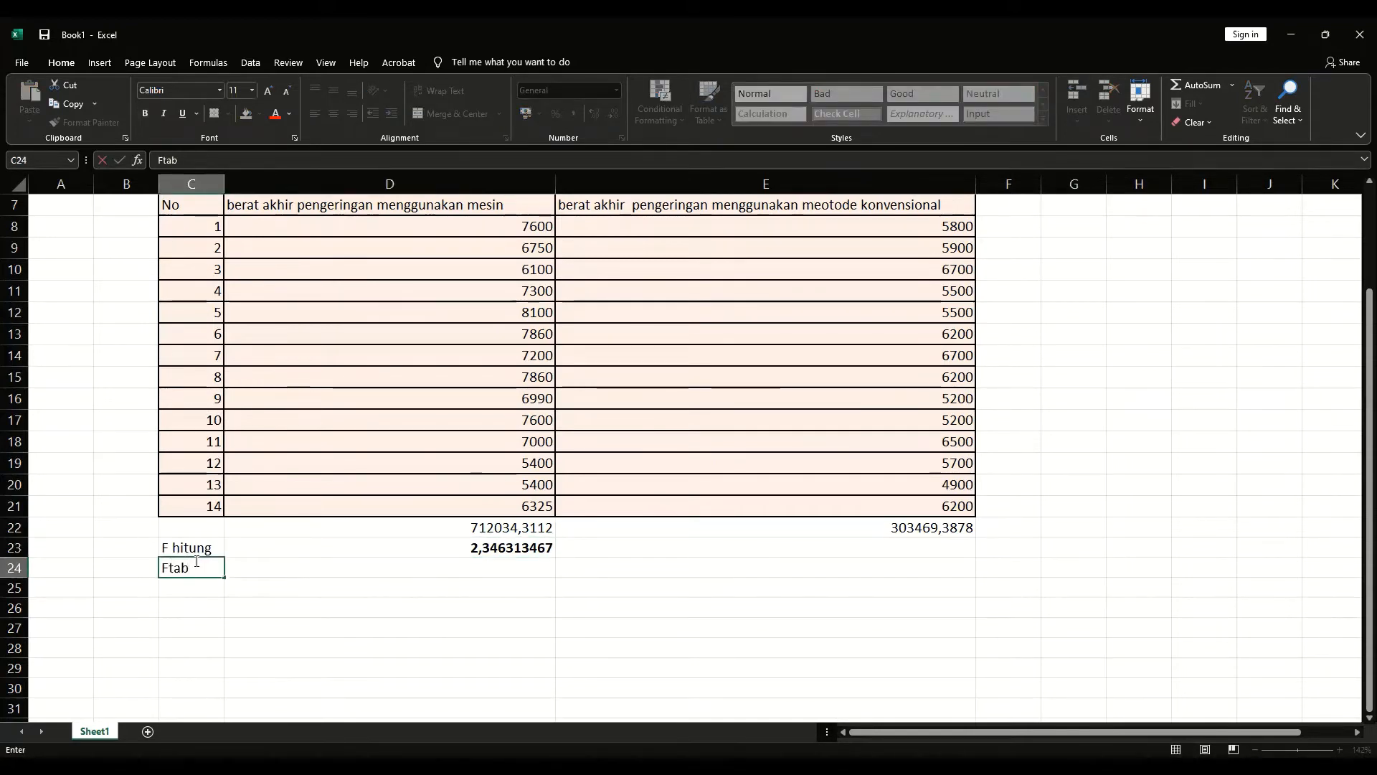
text(el)
key(Tab)
- Calculate the critical F value in D24 with =FINV(0,05;13;13) and make the result bold
text(=)
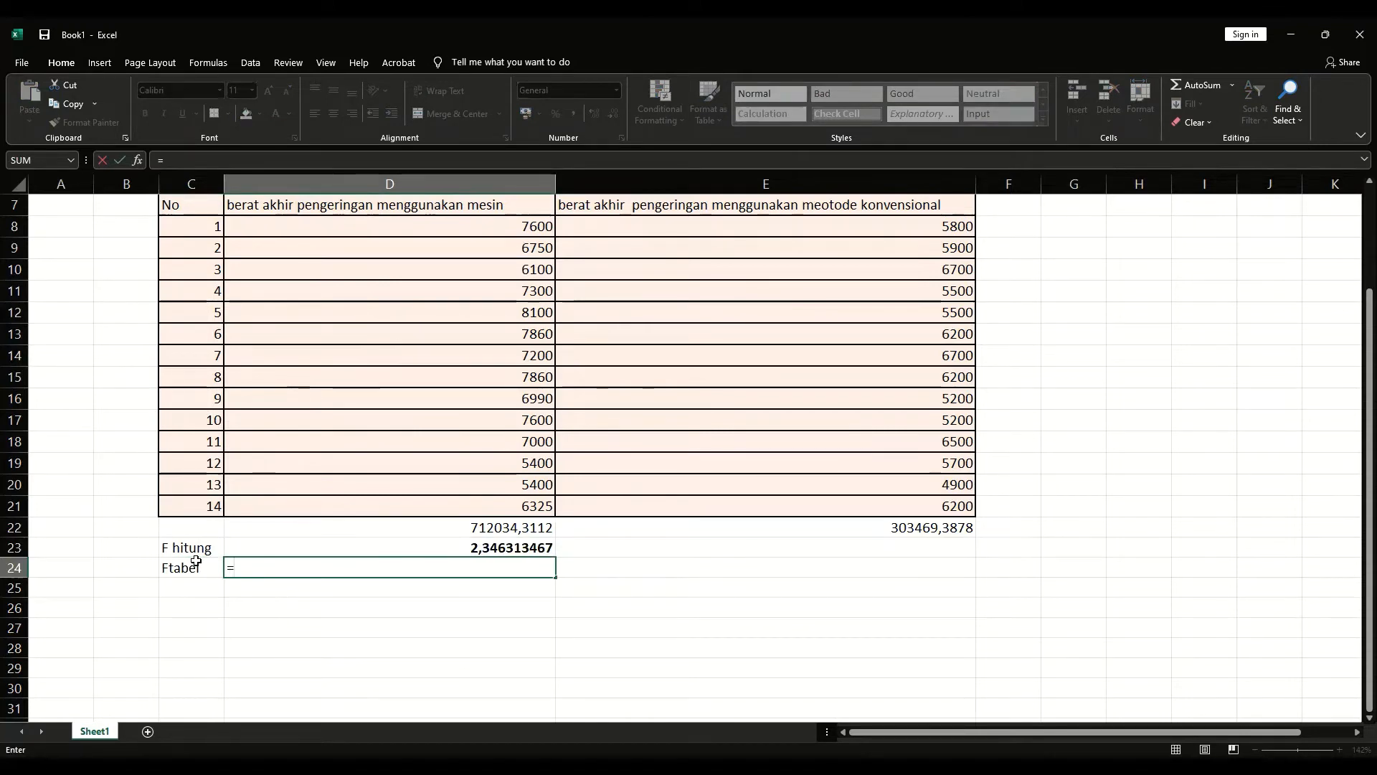
text(F)
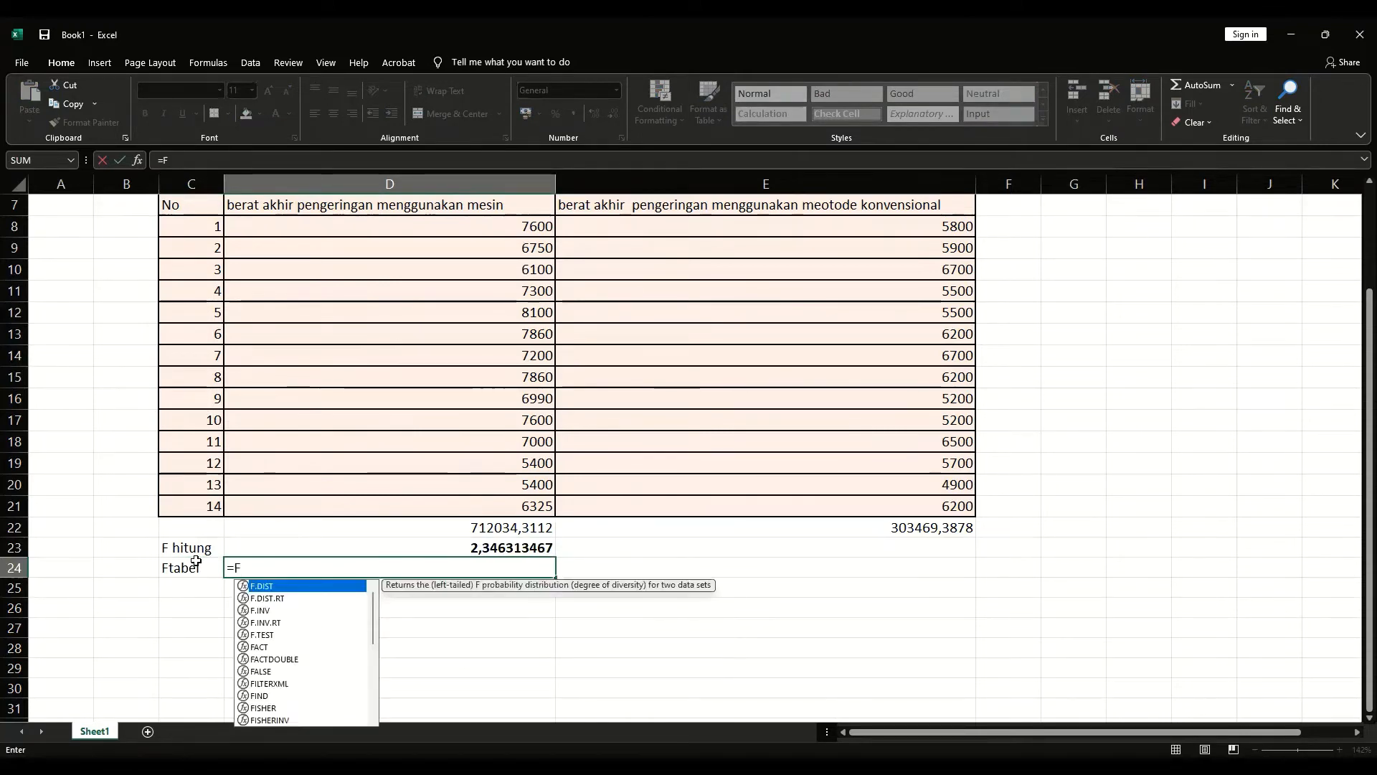
text(in)
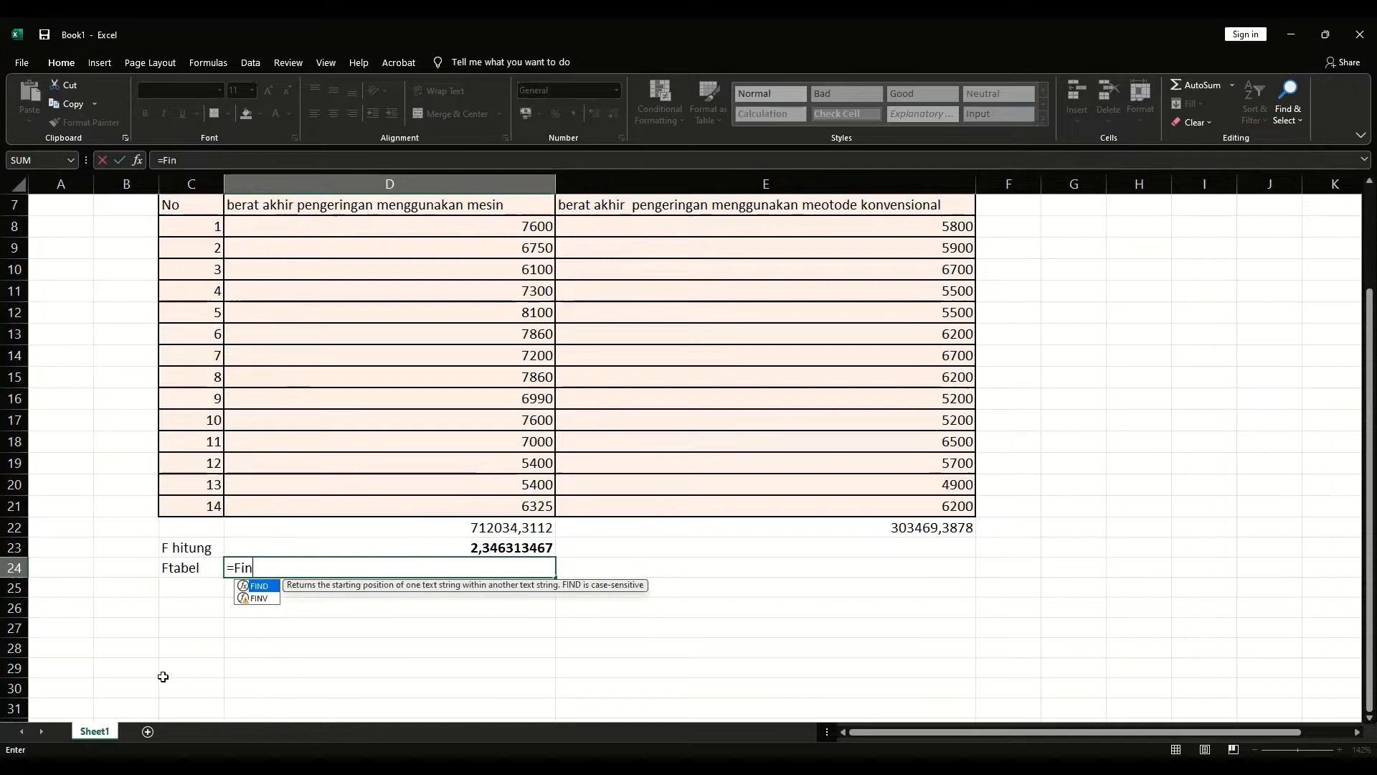
double_click(261, 600)
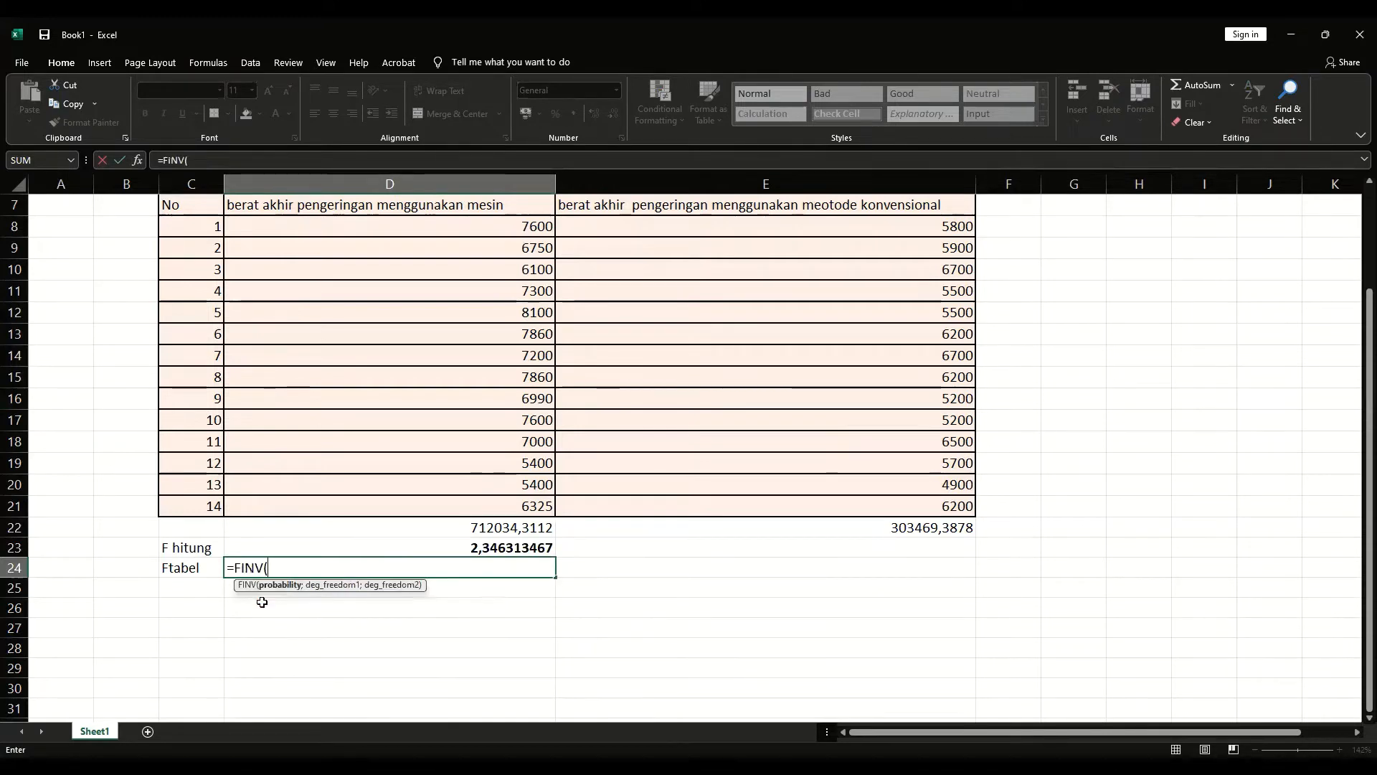
text(0)
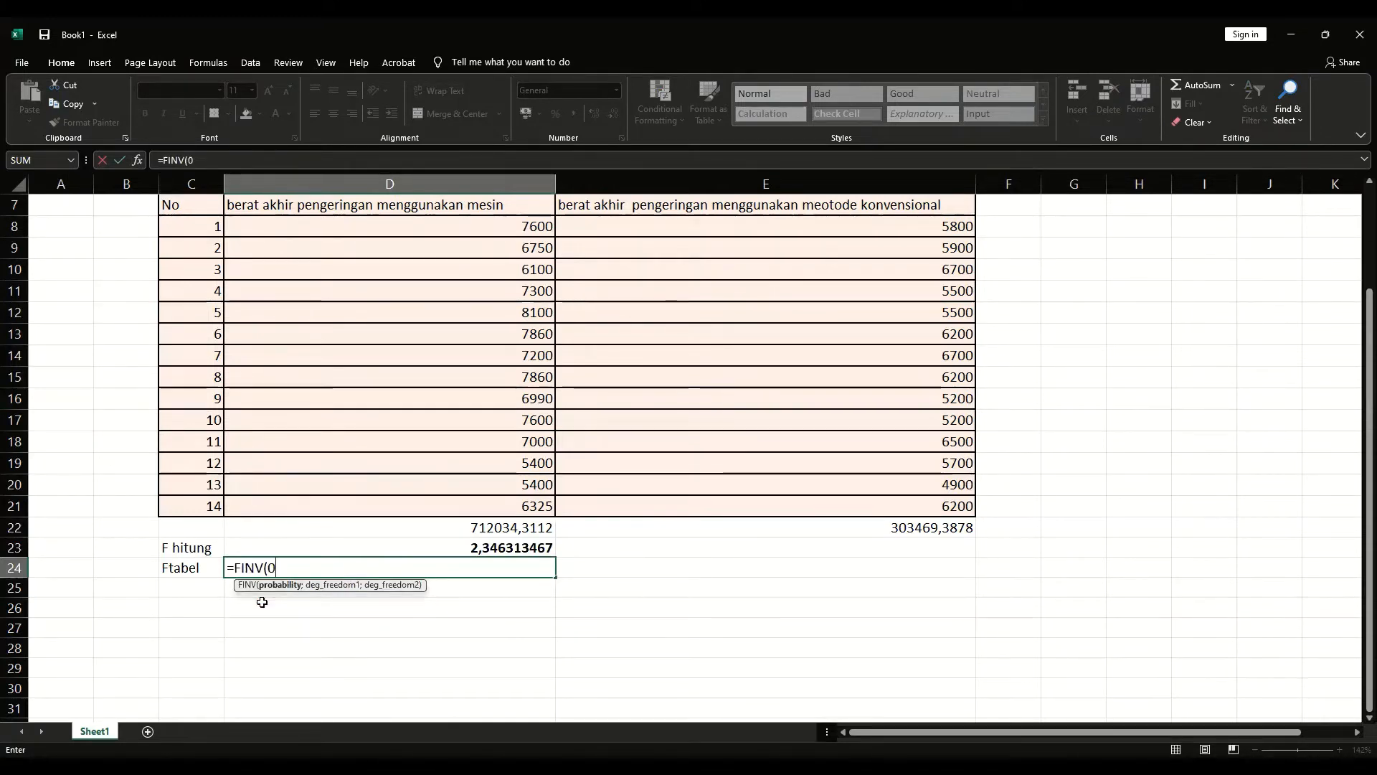
text(,05)
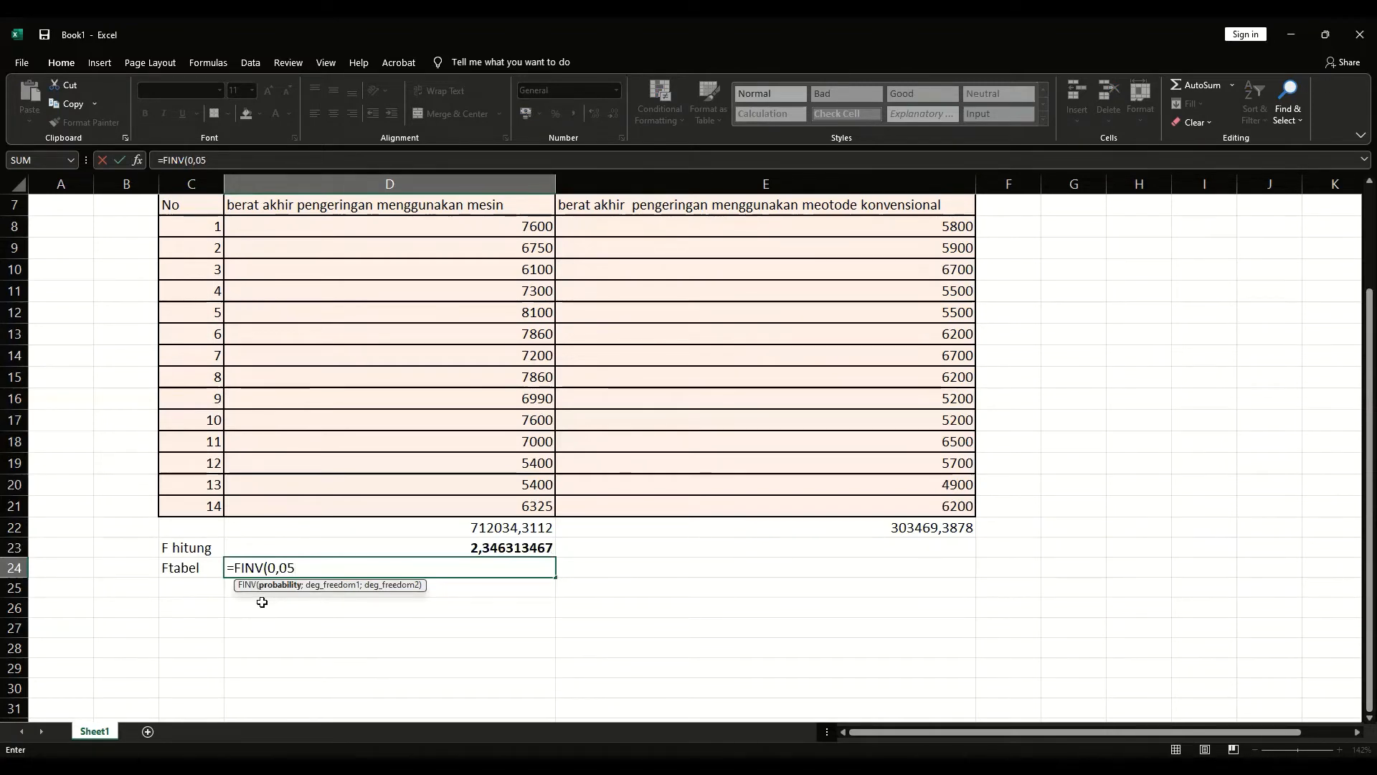
text(;)
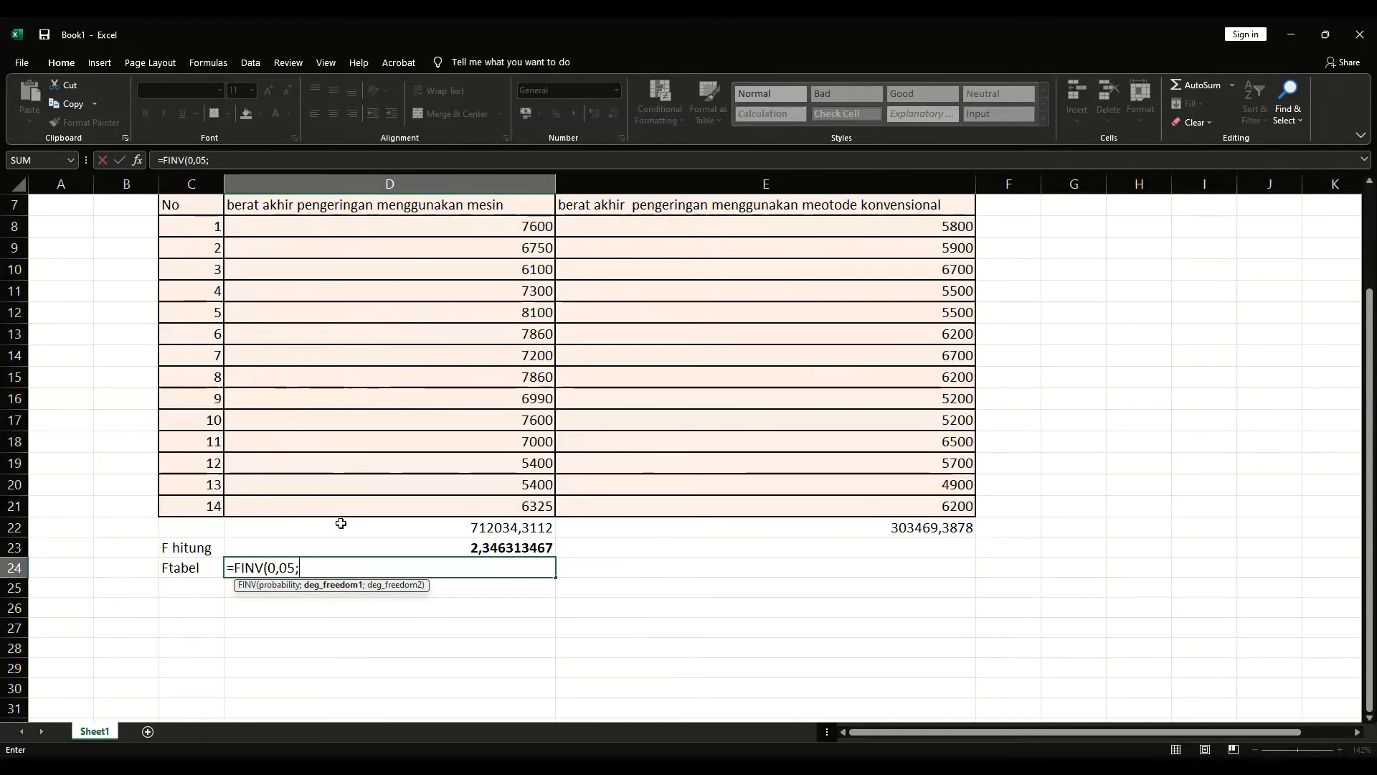
text(13)
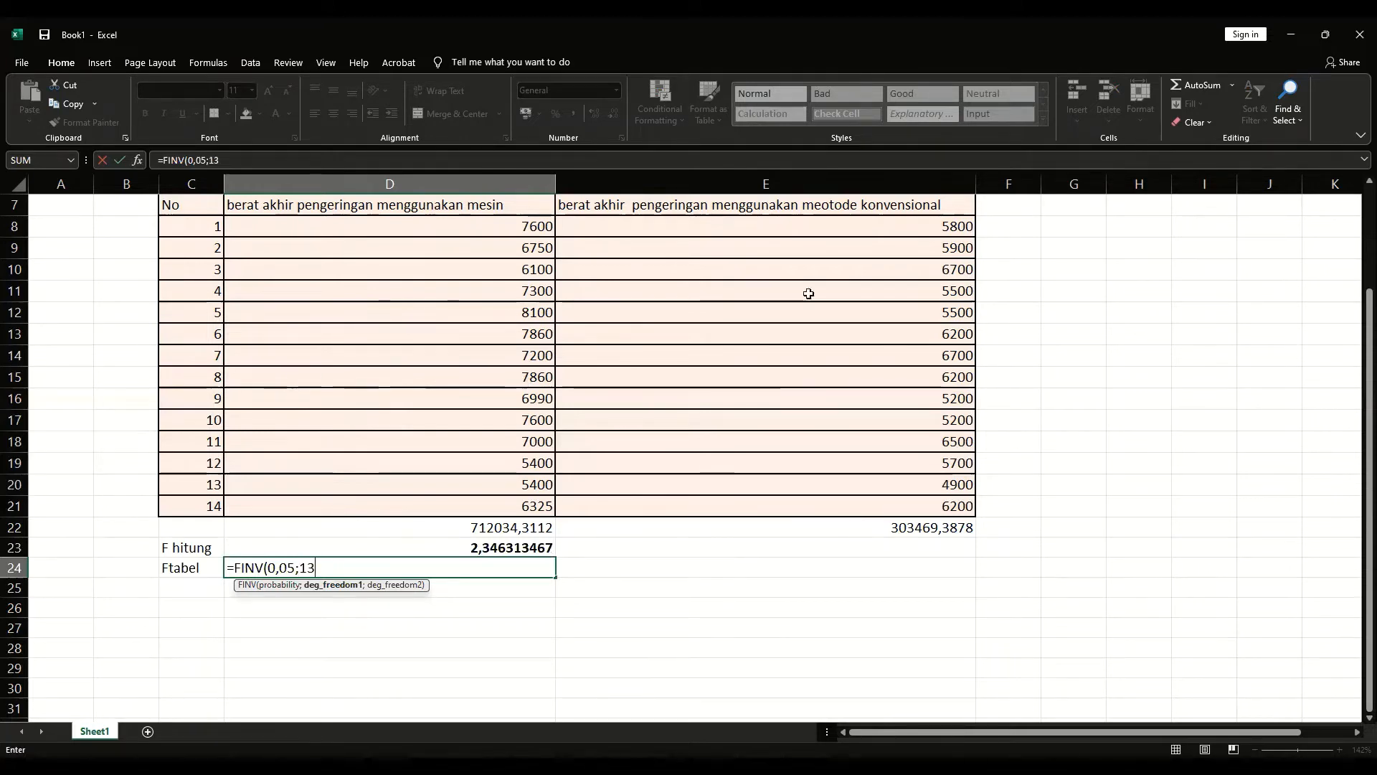
text(;13))
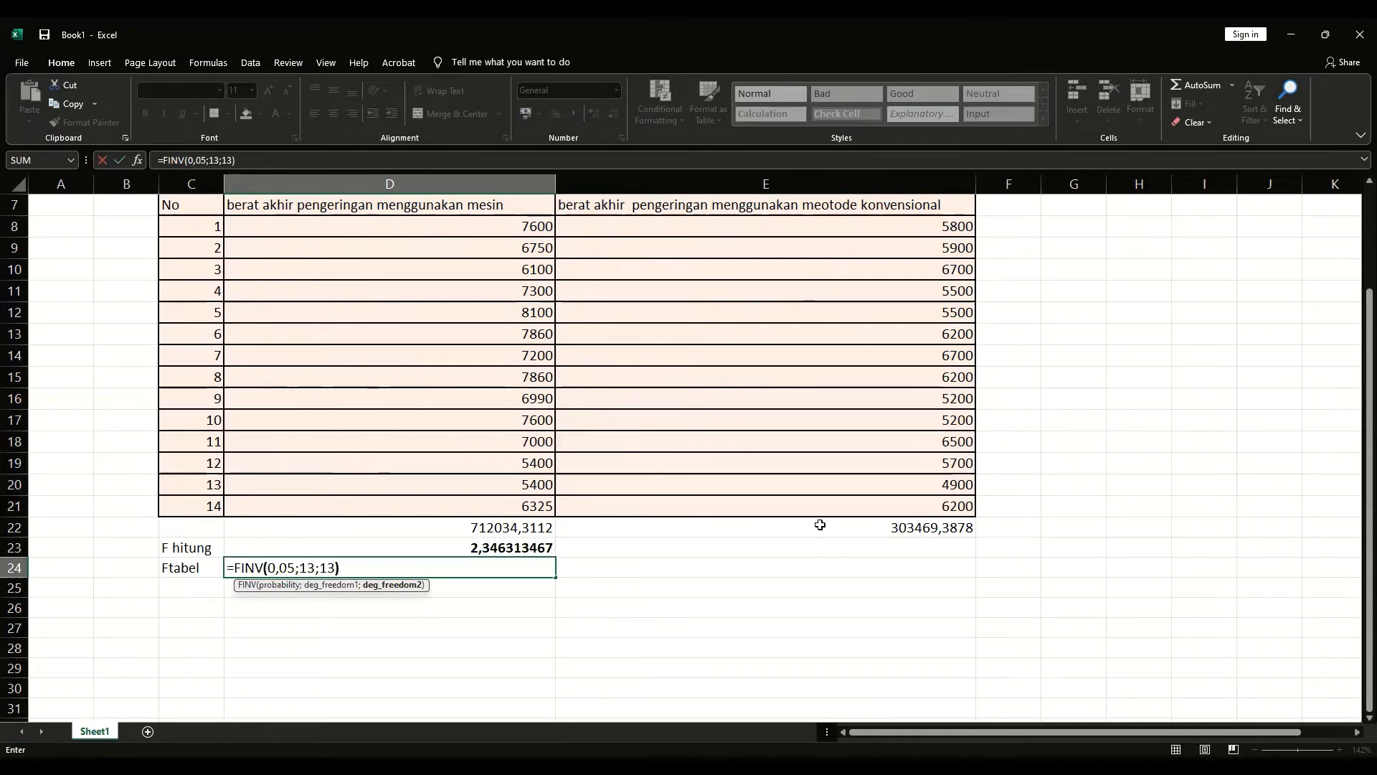
key(Return)
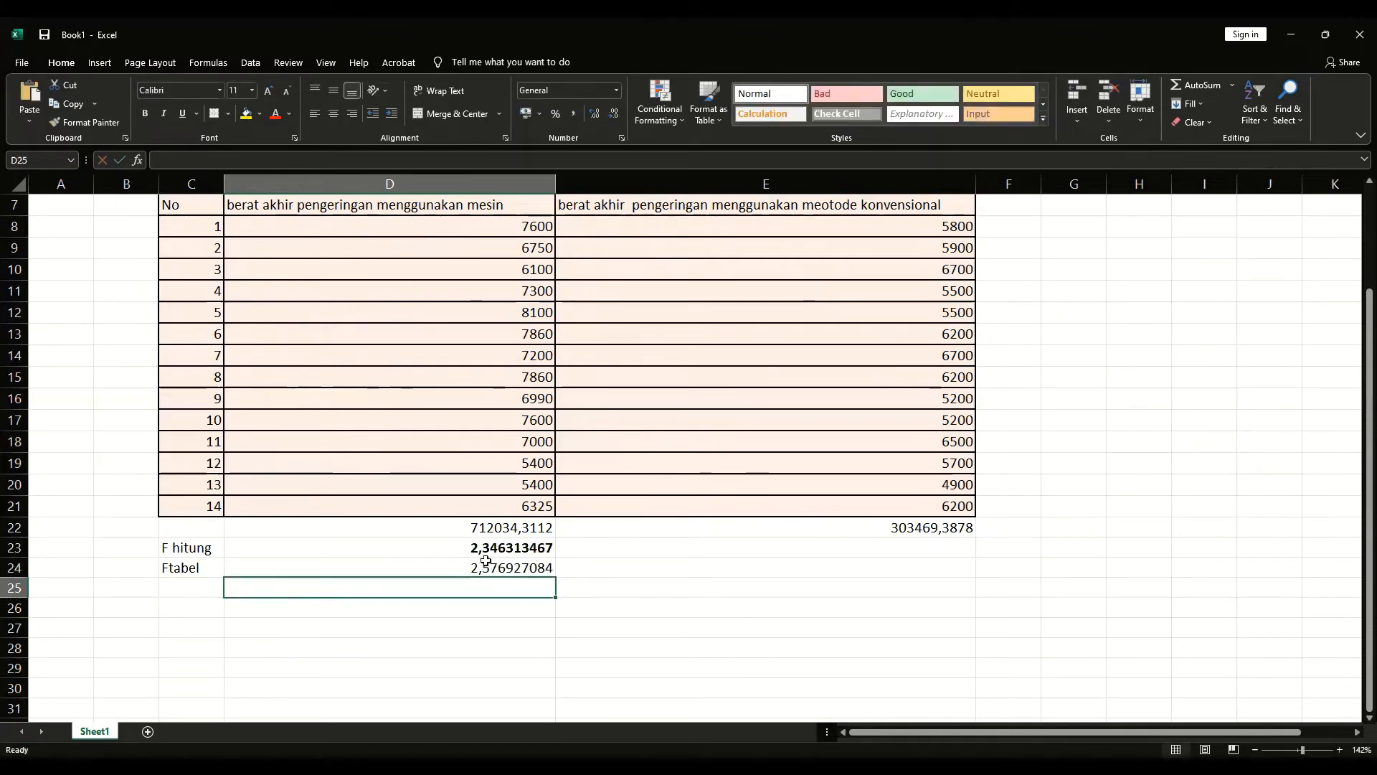
click(481, 568)
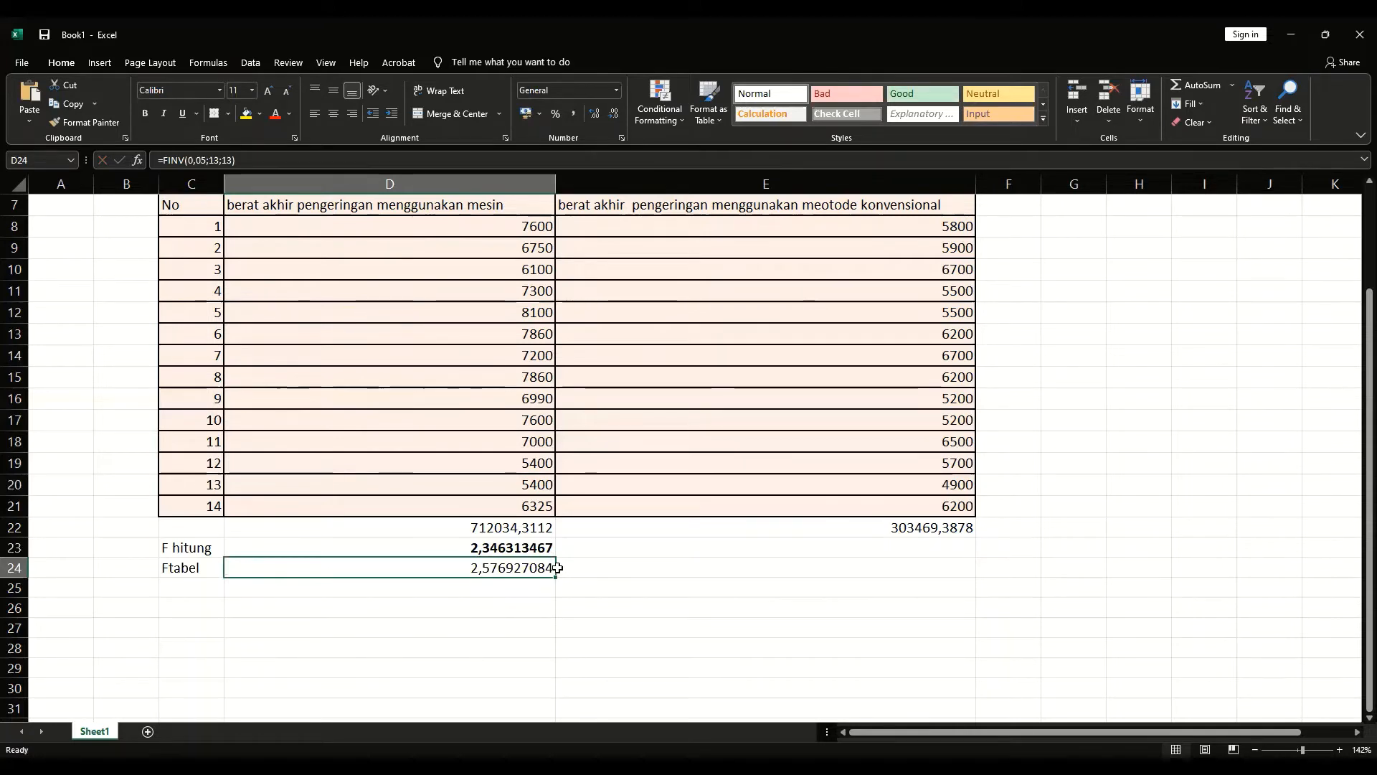
key(ctrl+b)
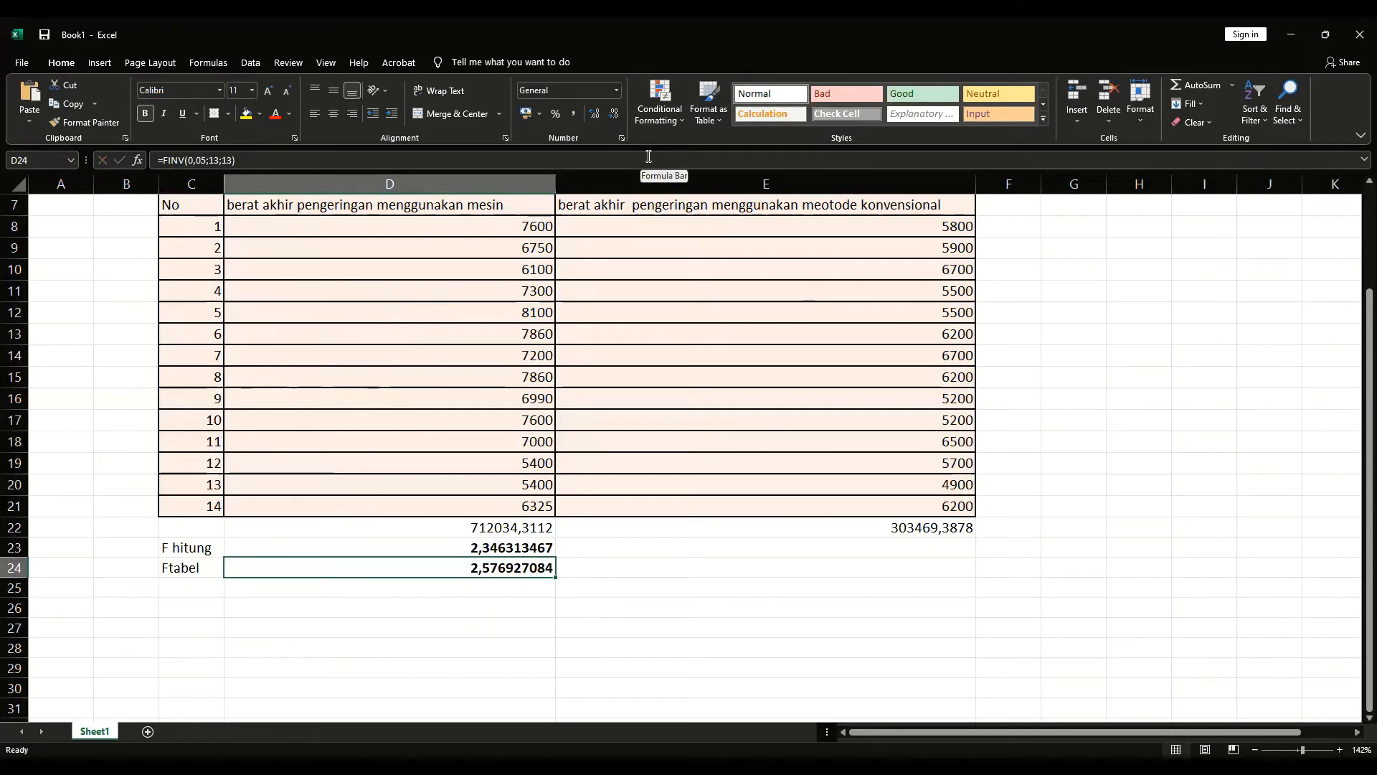
- Enter the decision note "jika F hut lebih kecil dsri F tbel --> homogen" in D26, below the F values
click(311, 608)
text(jika )
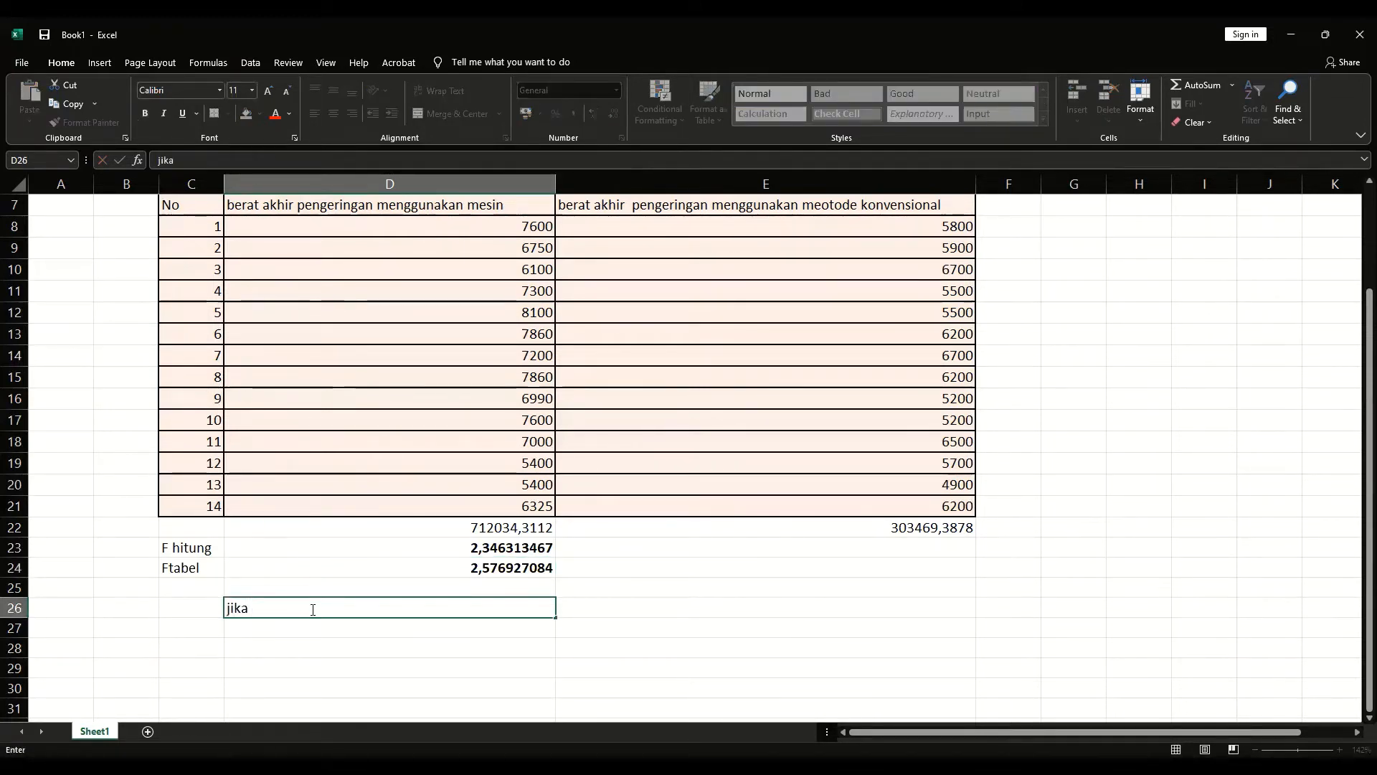
text(F hut lebih kecil dsri F tbel -->)
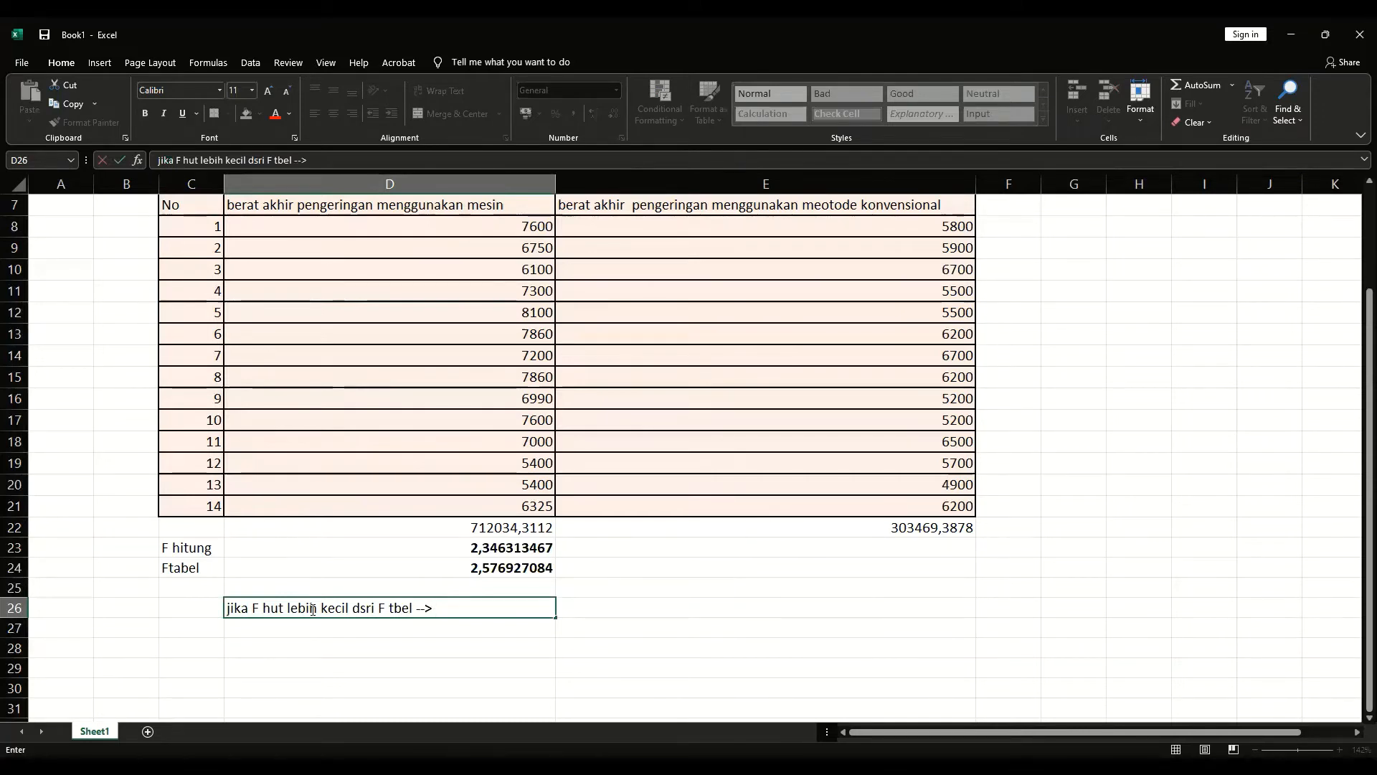
text(mogen)
key(Return)
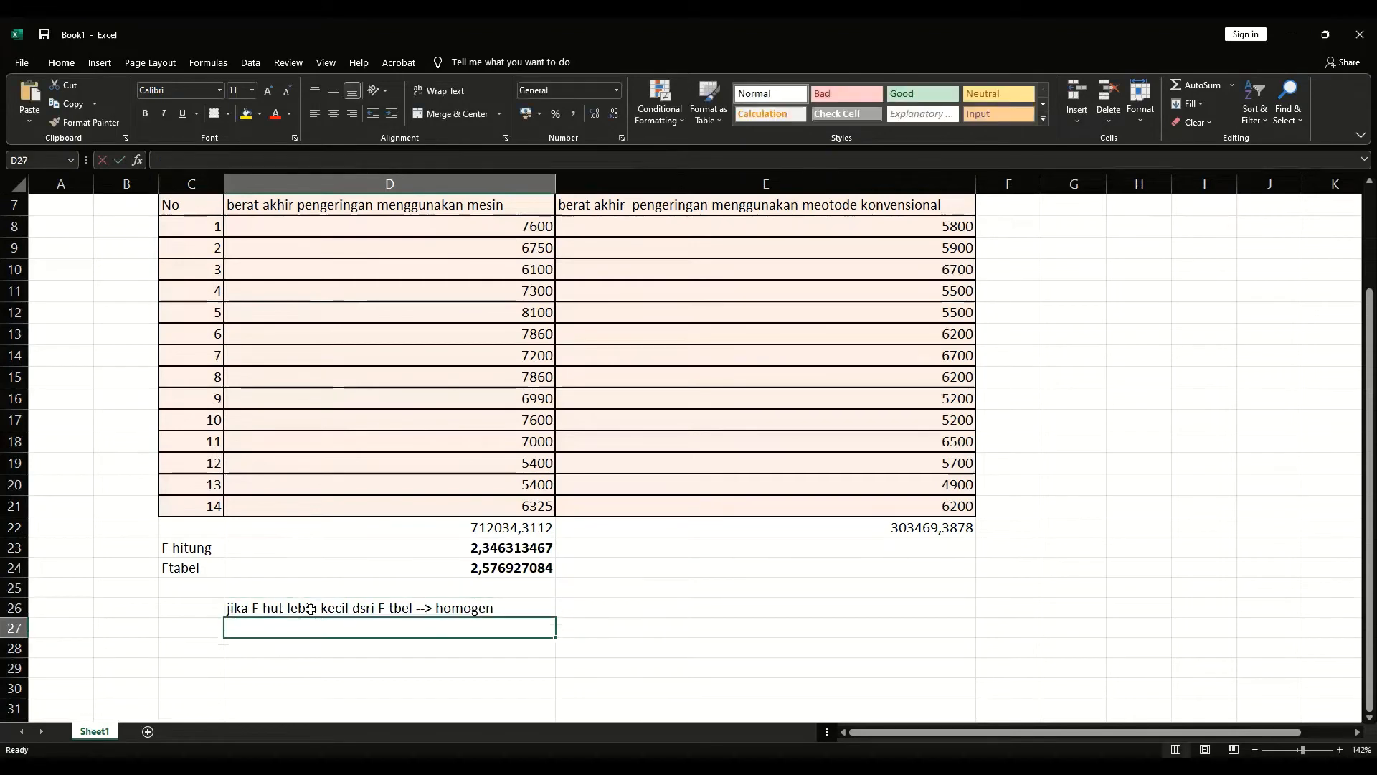
- Correct "hut" to "hit" in the homogen note in D26
click(310, 608)
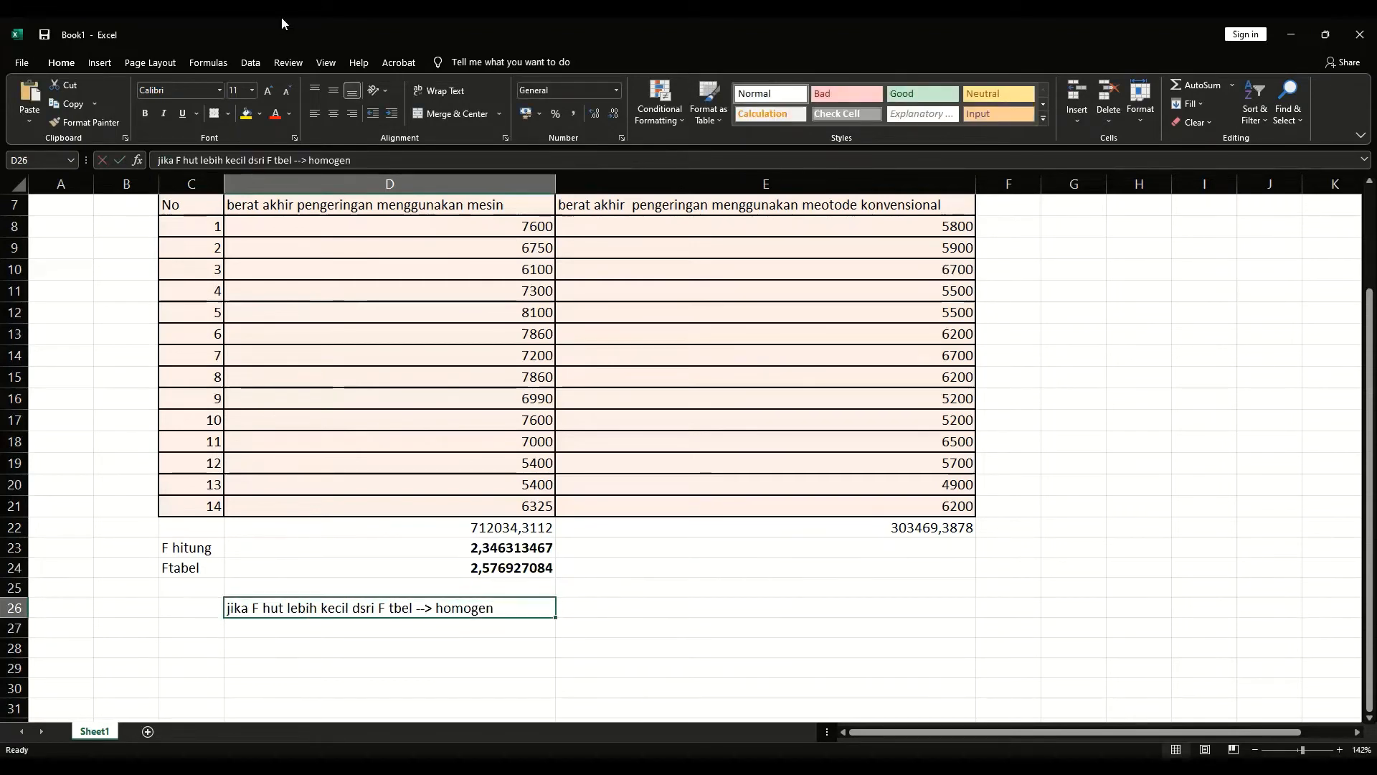
click(197, 161)
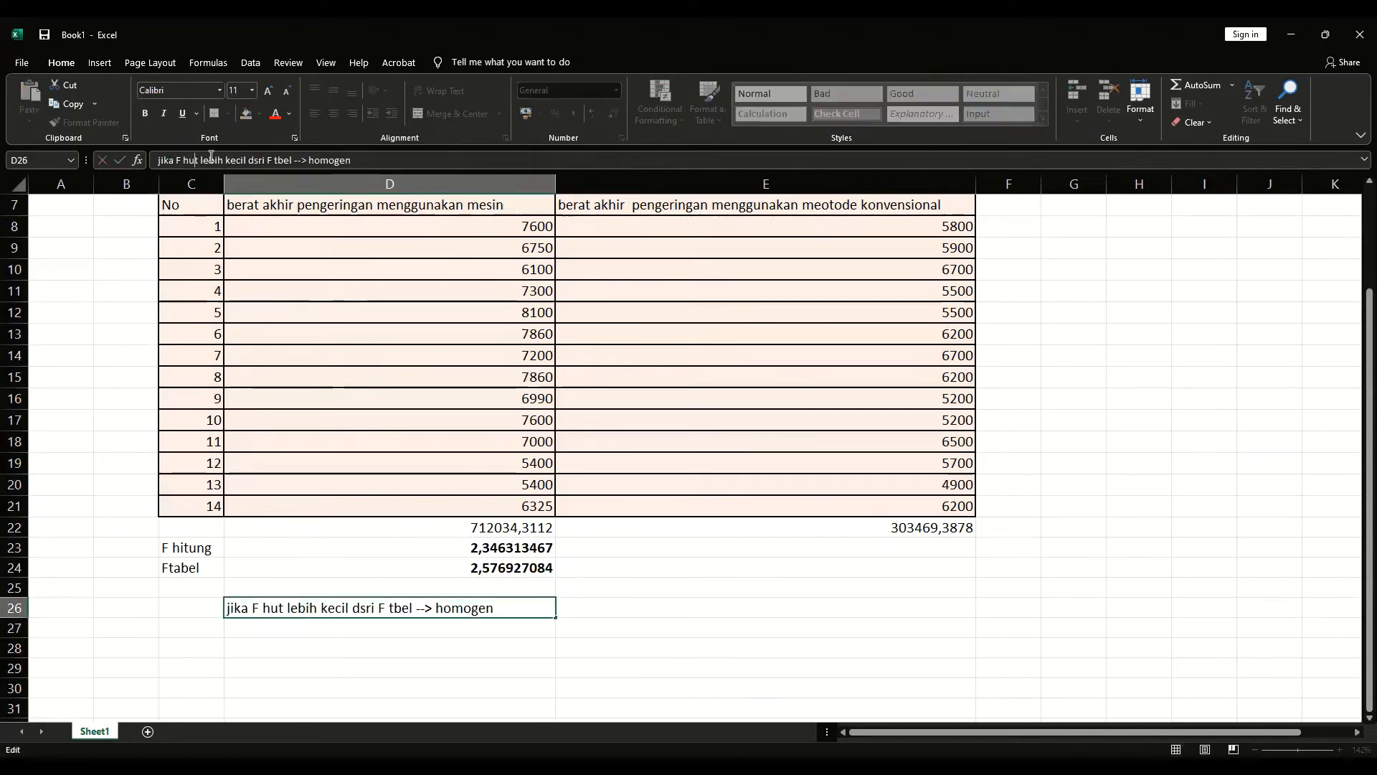
key(BackSpace)
text(i)
key(Return)
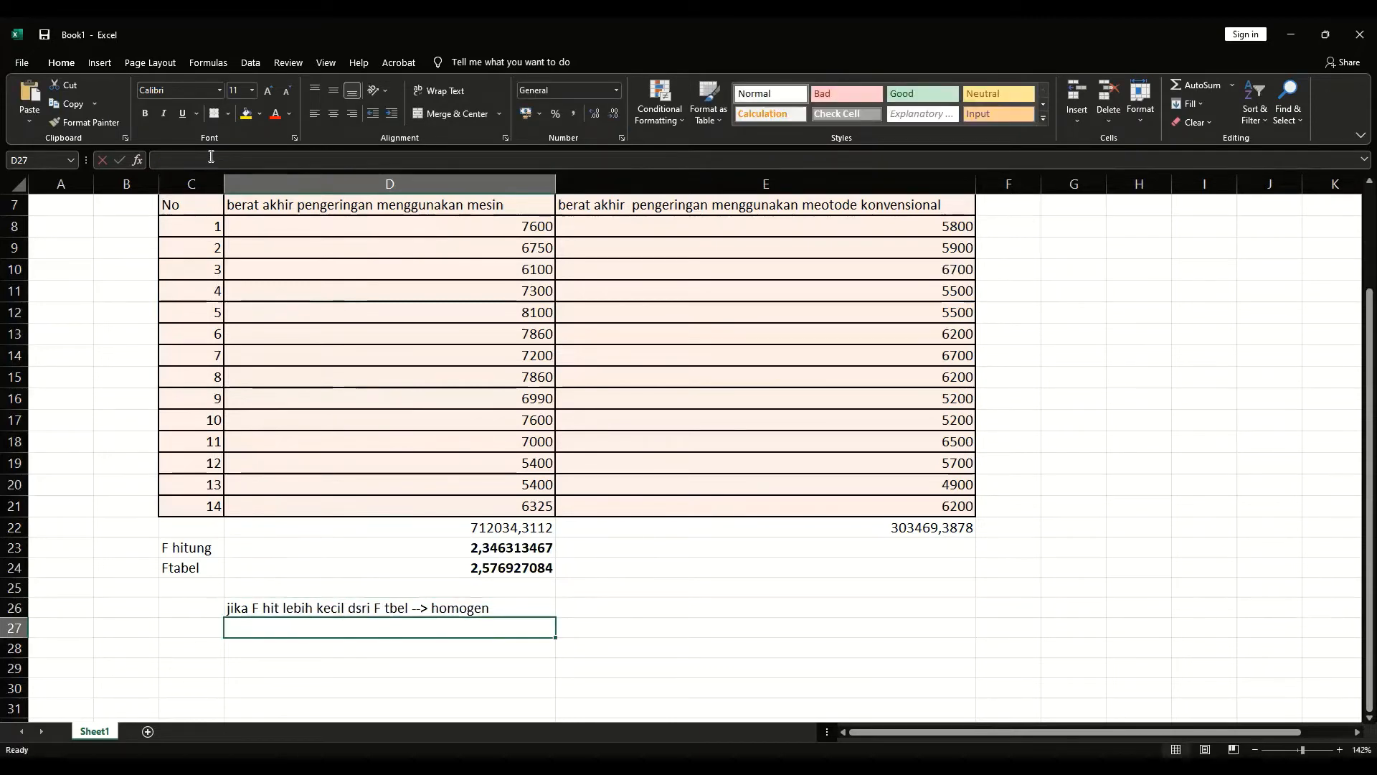
- Enter the second decision note "Jika F hit > F tabel --> heterogen" in D27
text(Jika )
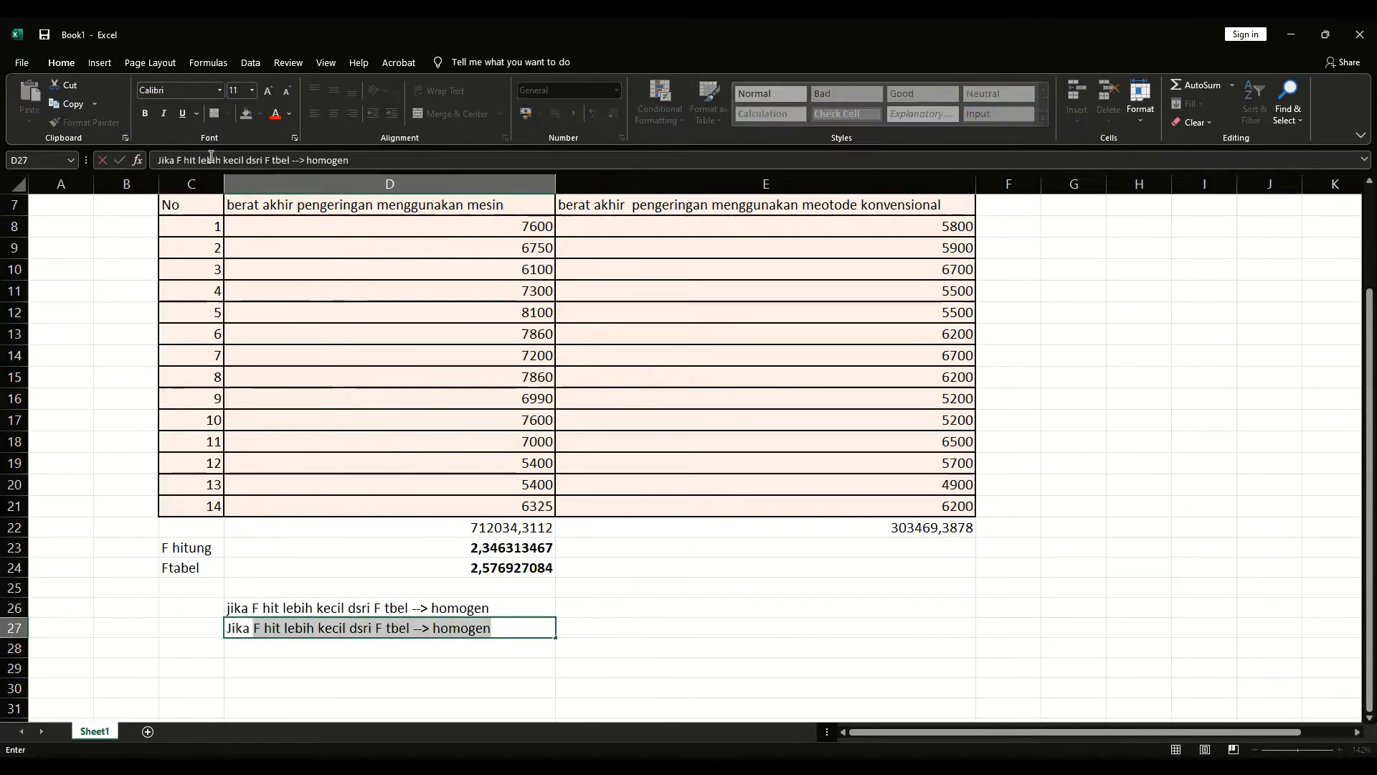
text(F hit )
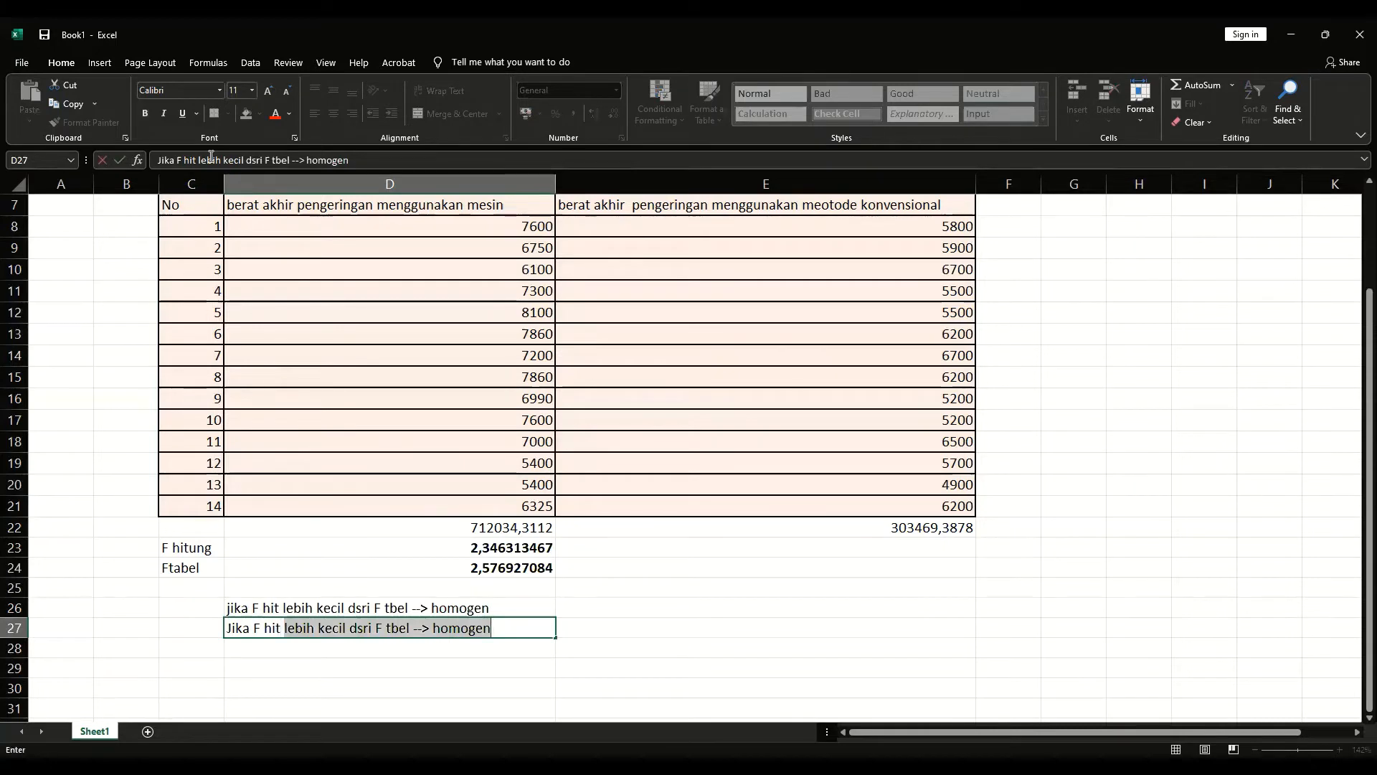
text(> F )
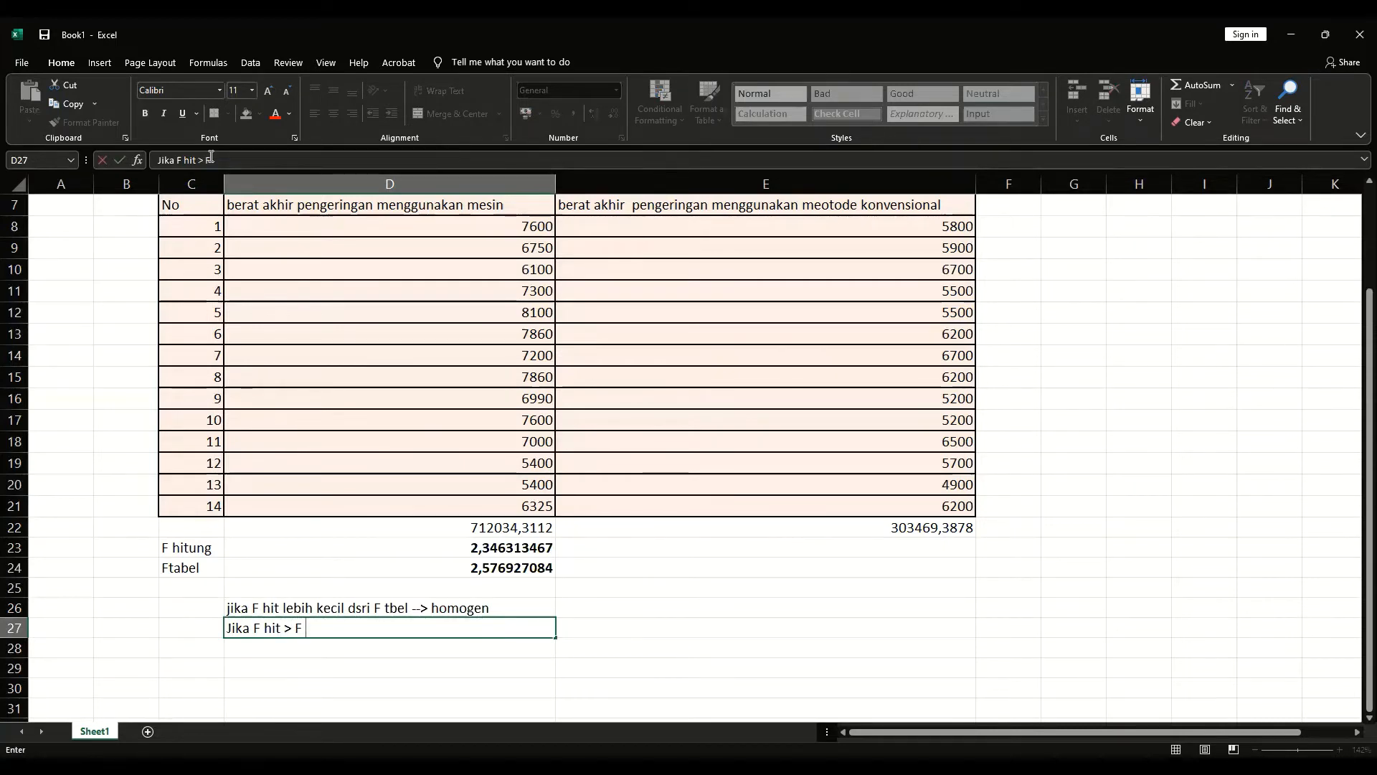
text(tabel --> heterogen\)
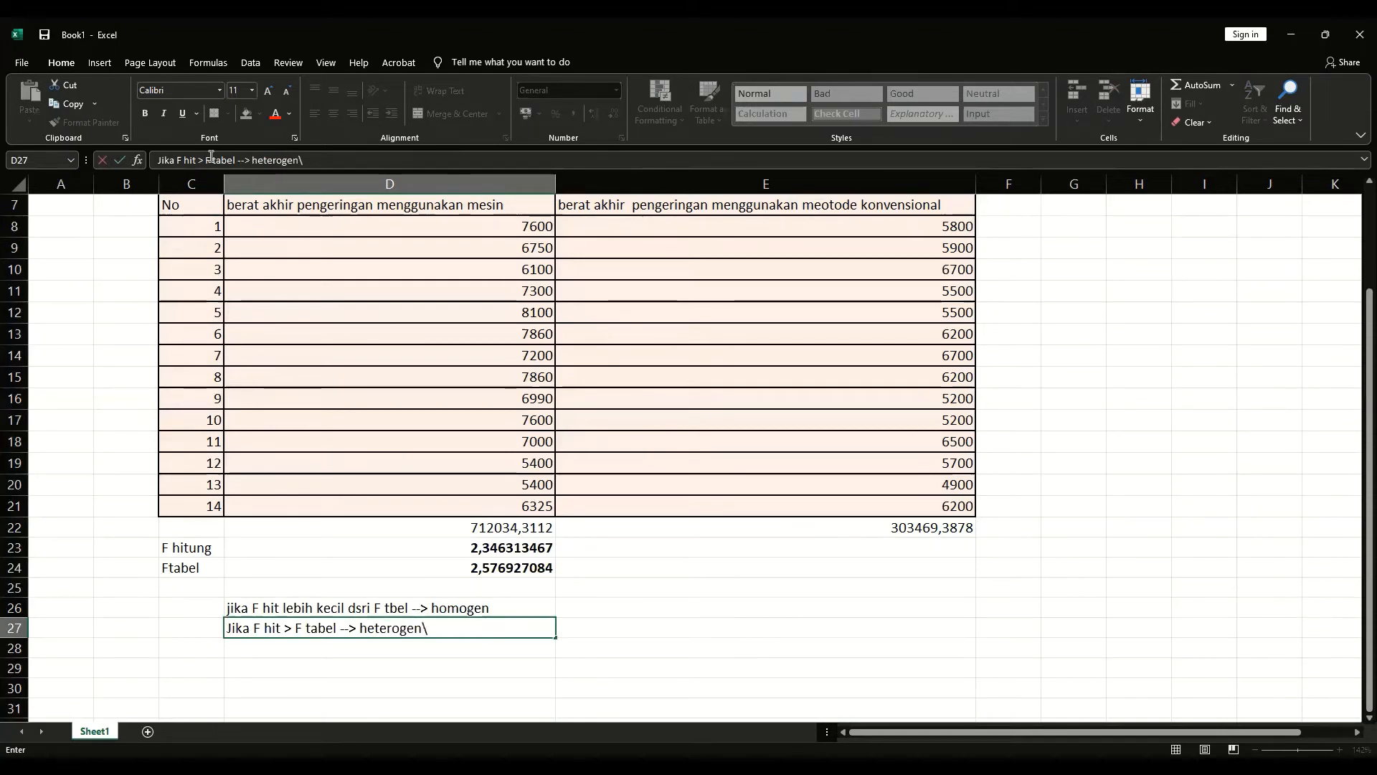
key(BackSpace)
key(Return)
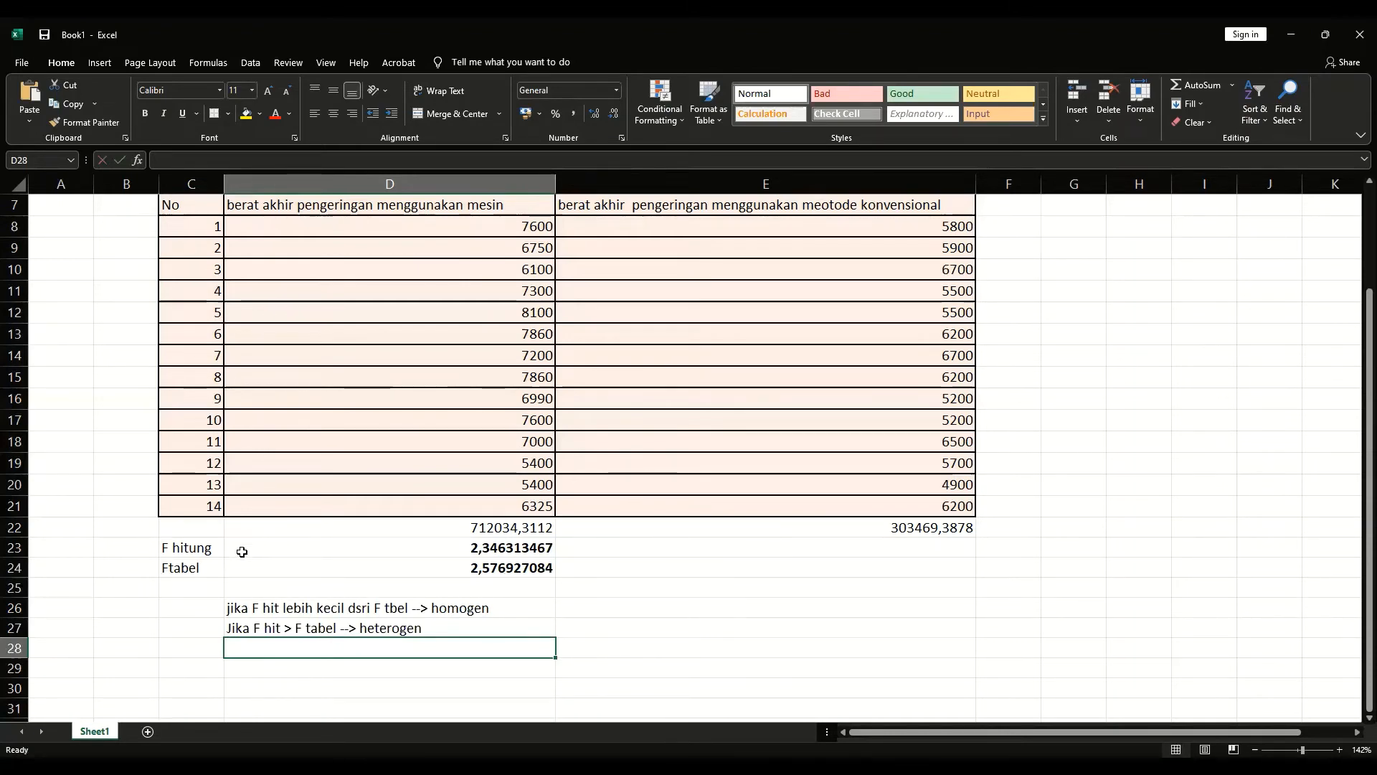
- Clear the decision notes from the range C26:D29
click(448, 615)
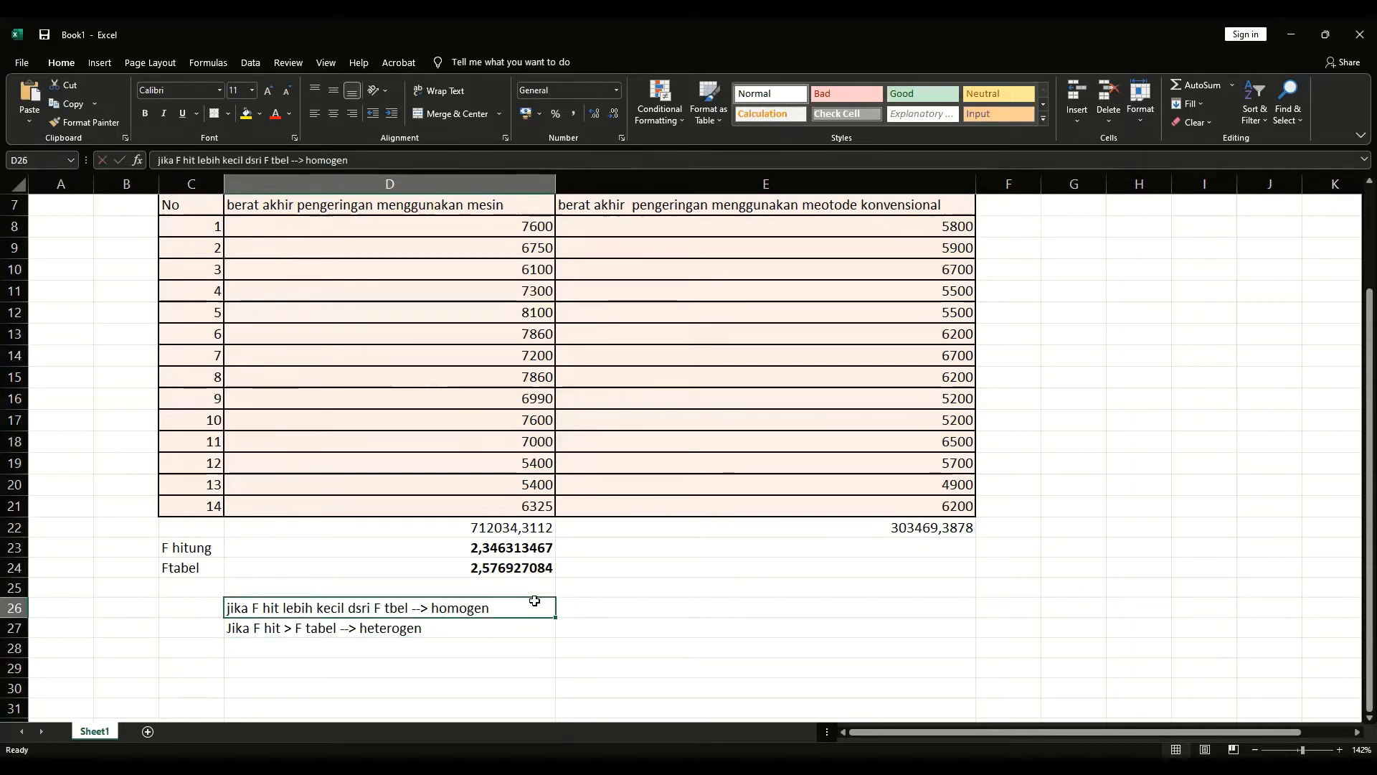
text(b)
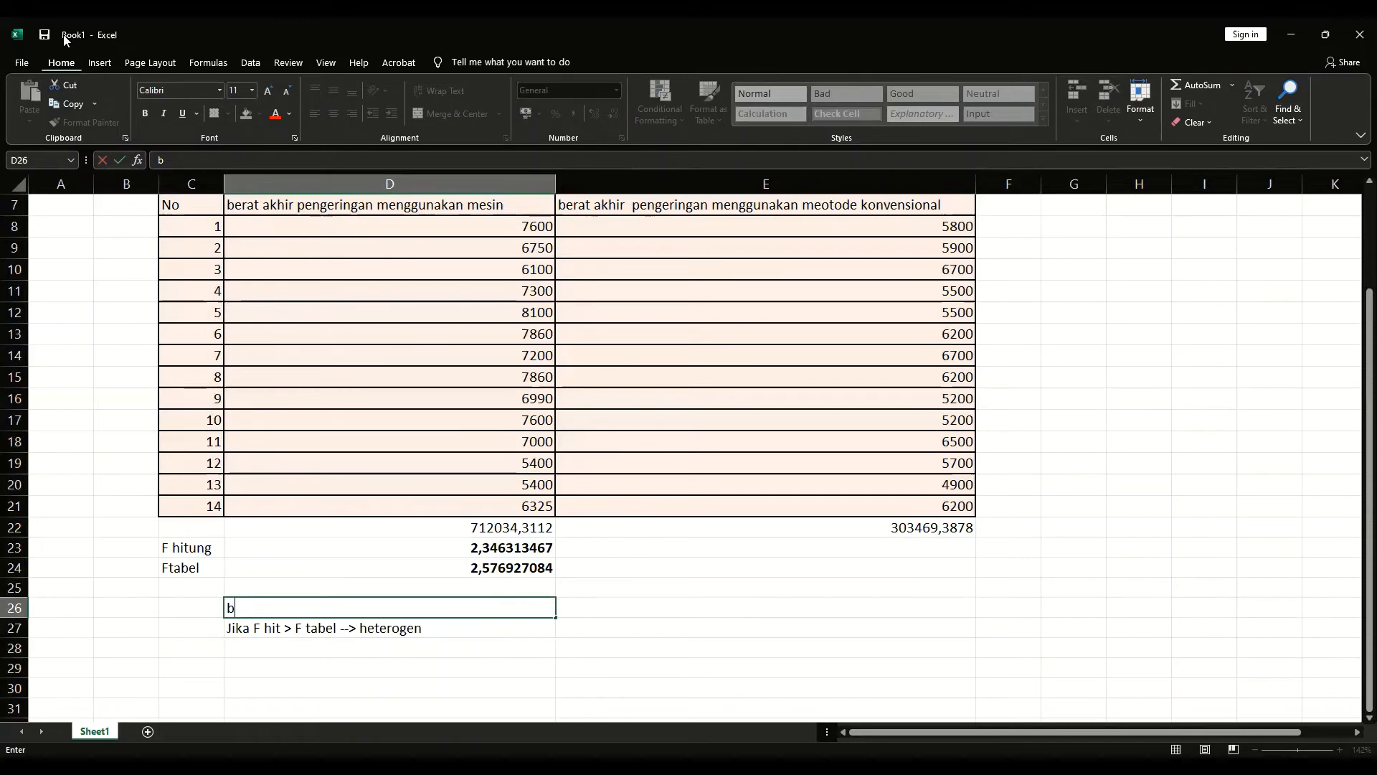
key(Return)
drag(191, 606, 376, 647)
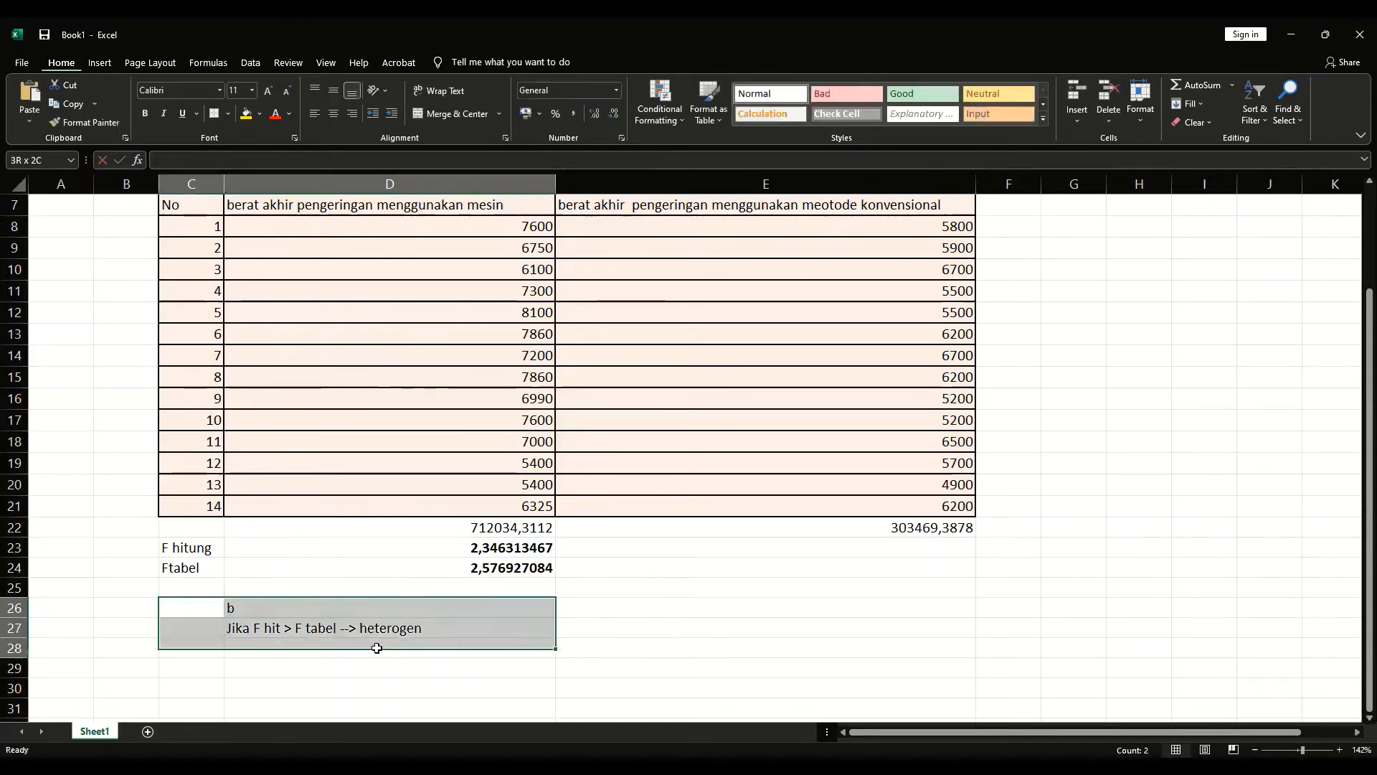
key(BackSpace)
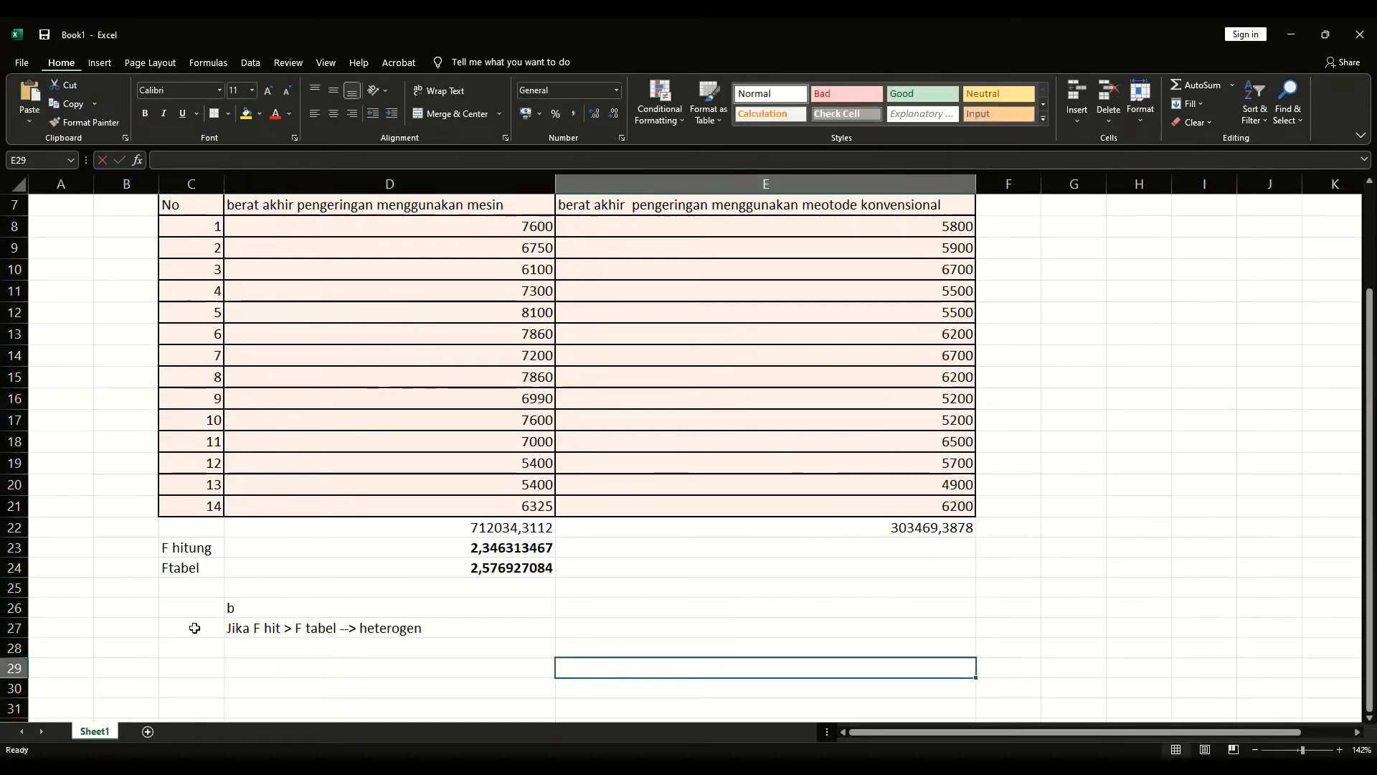
drag(192, 607, 398, 663)
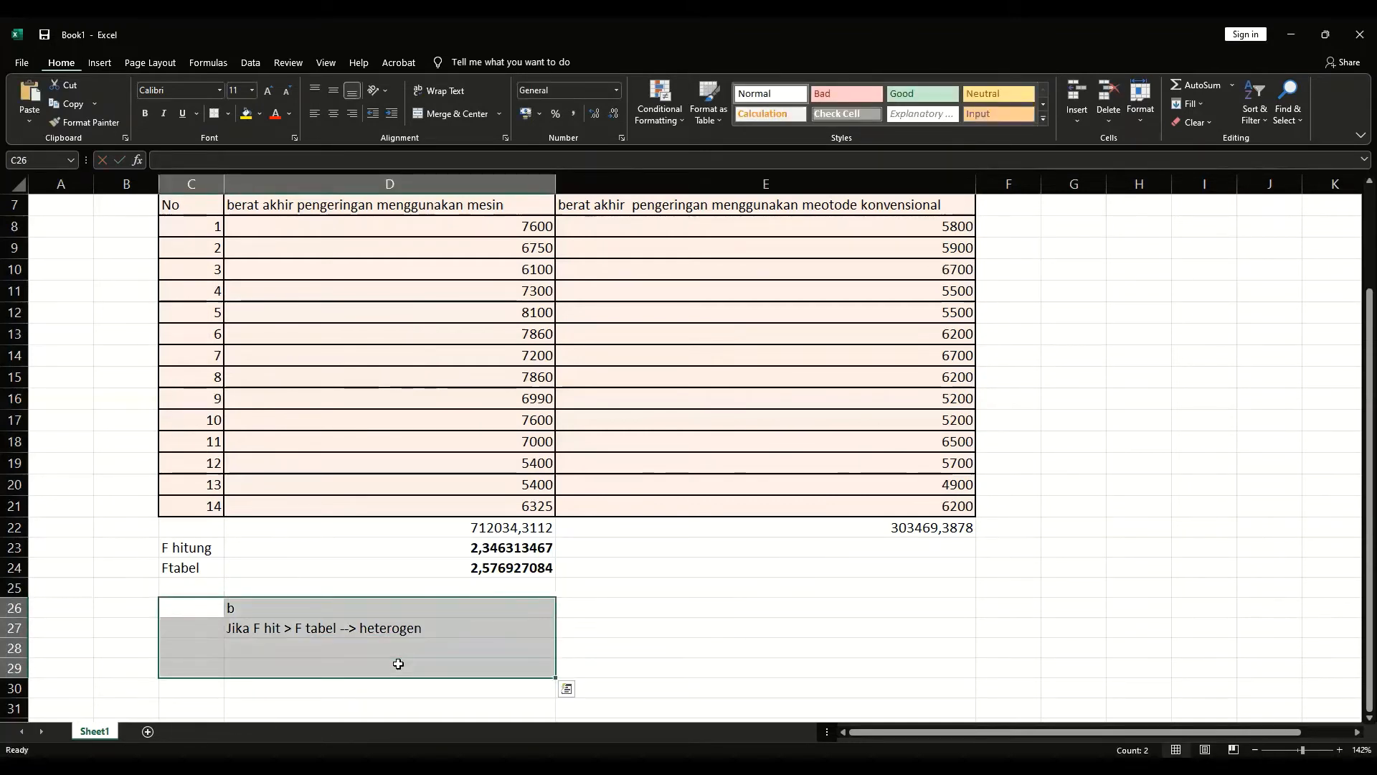
key(Delete)
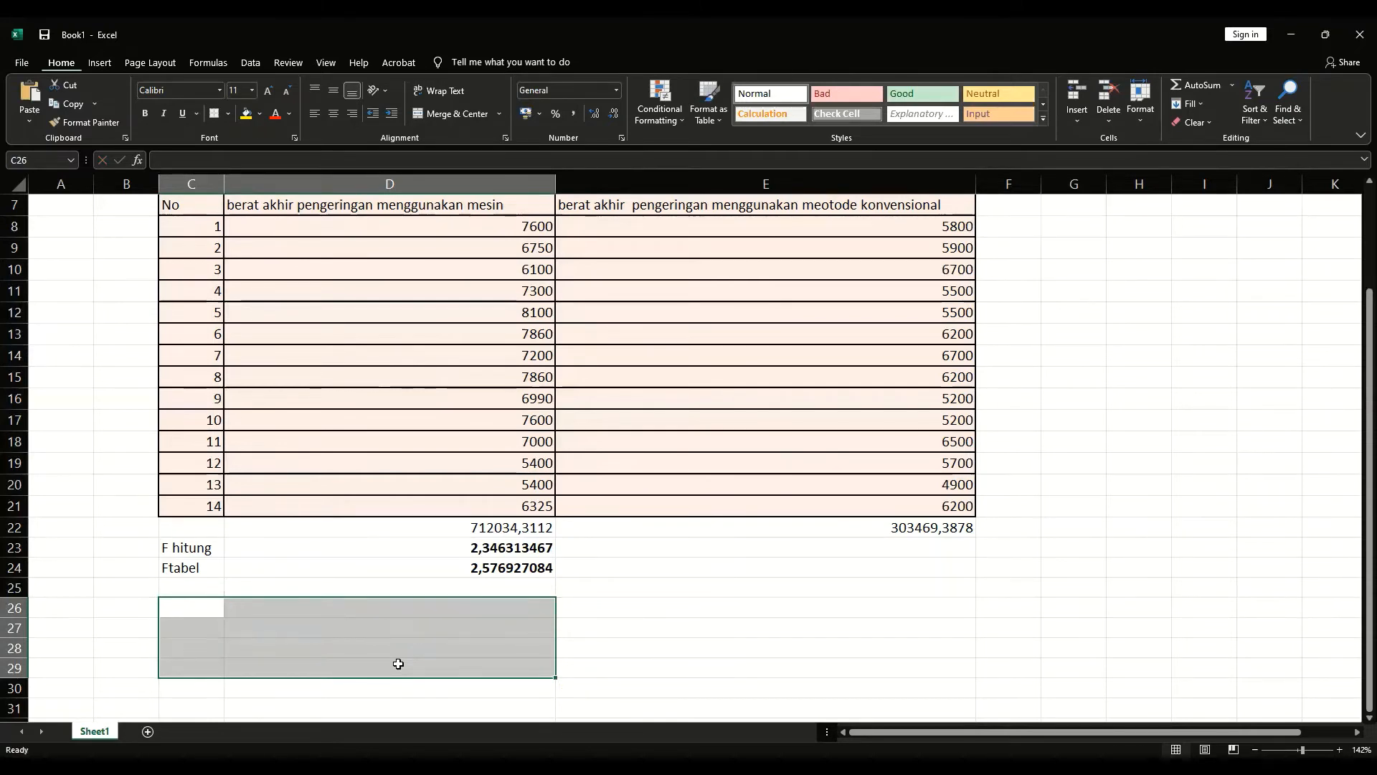
- Enter HOMOGEN in E24 beside the critical F value, and clear that cell again
click(617, 564)
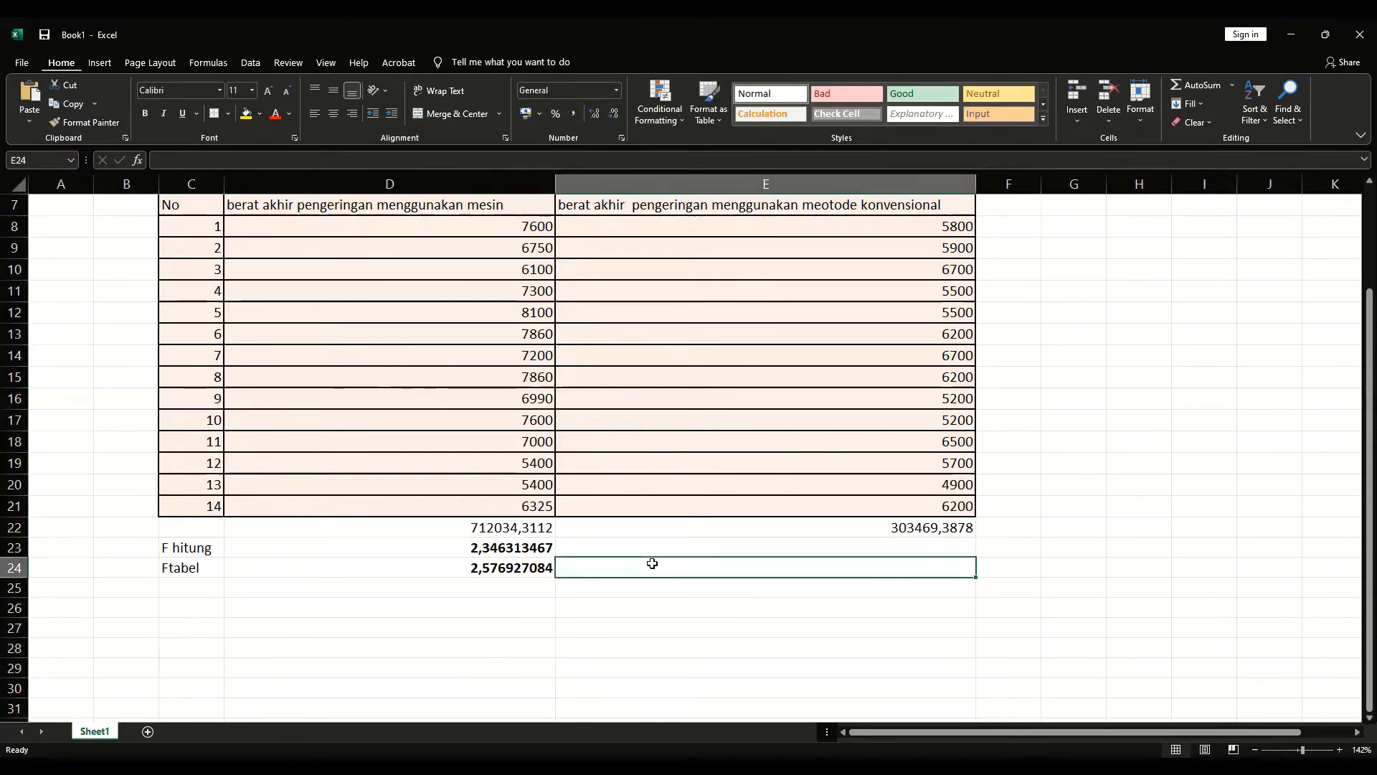
text(HOMOGEN)
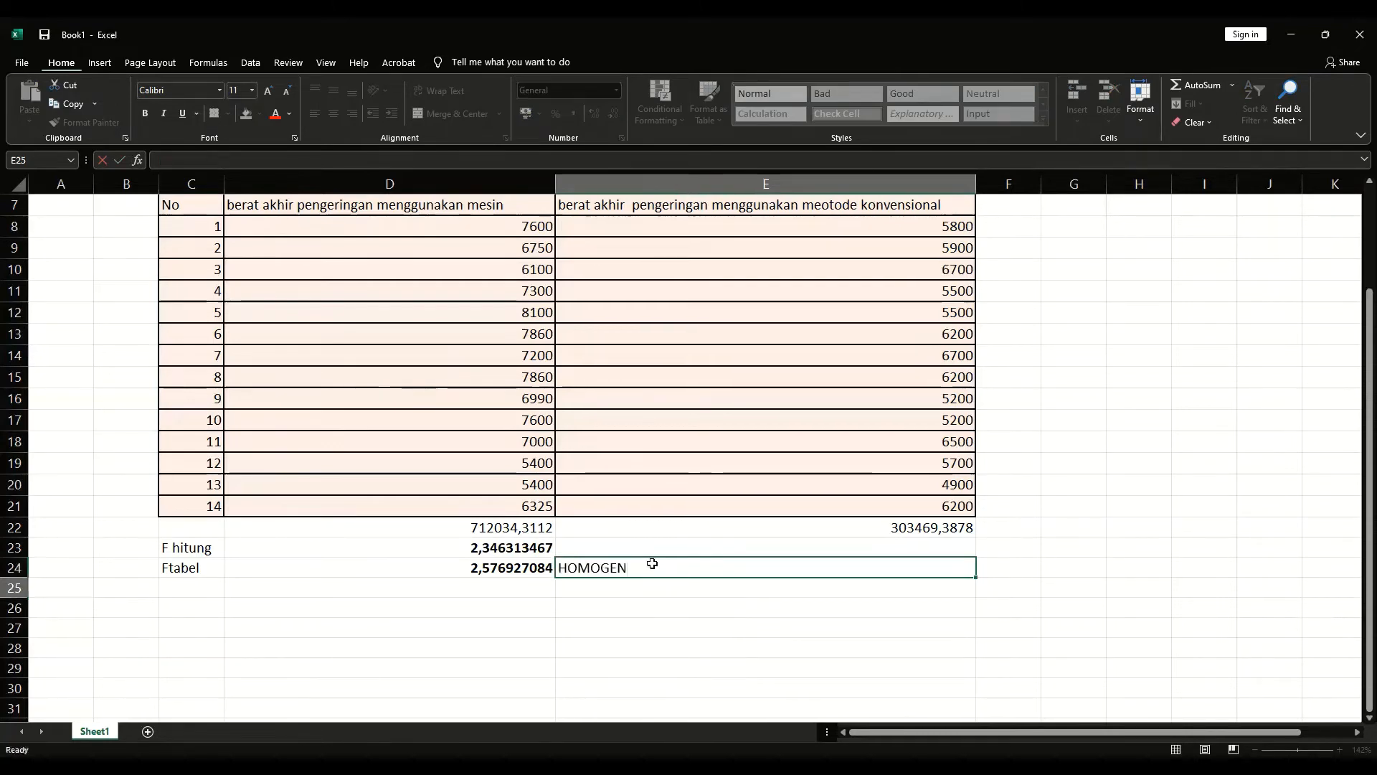
key(Return)
click(652, 564)
text(B)
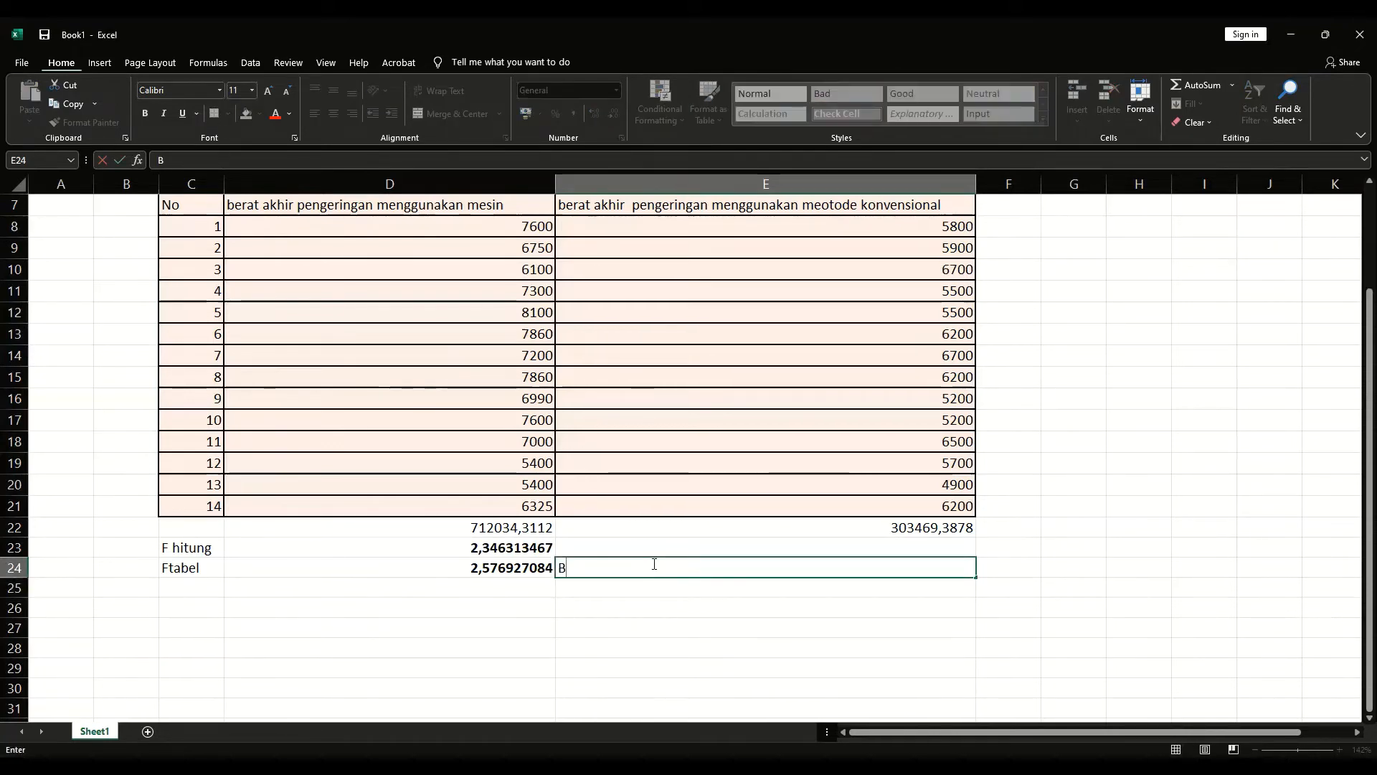
key(BackSpace)
click(624, 626)
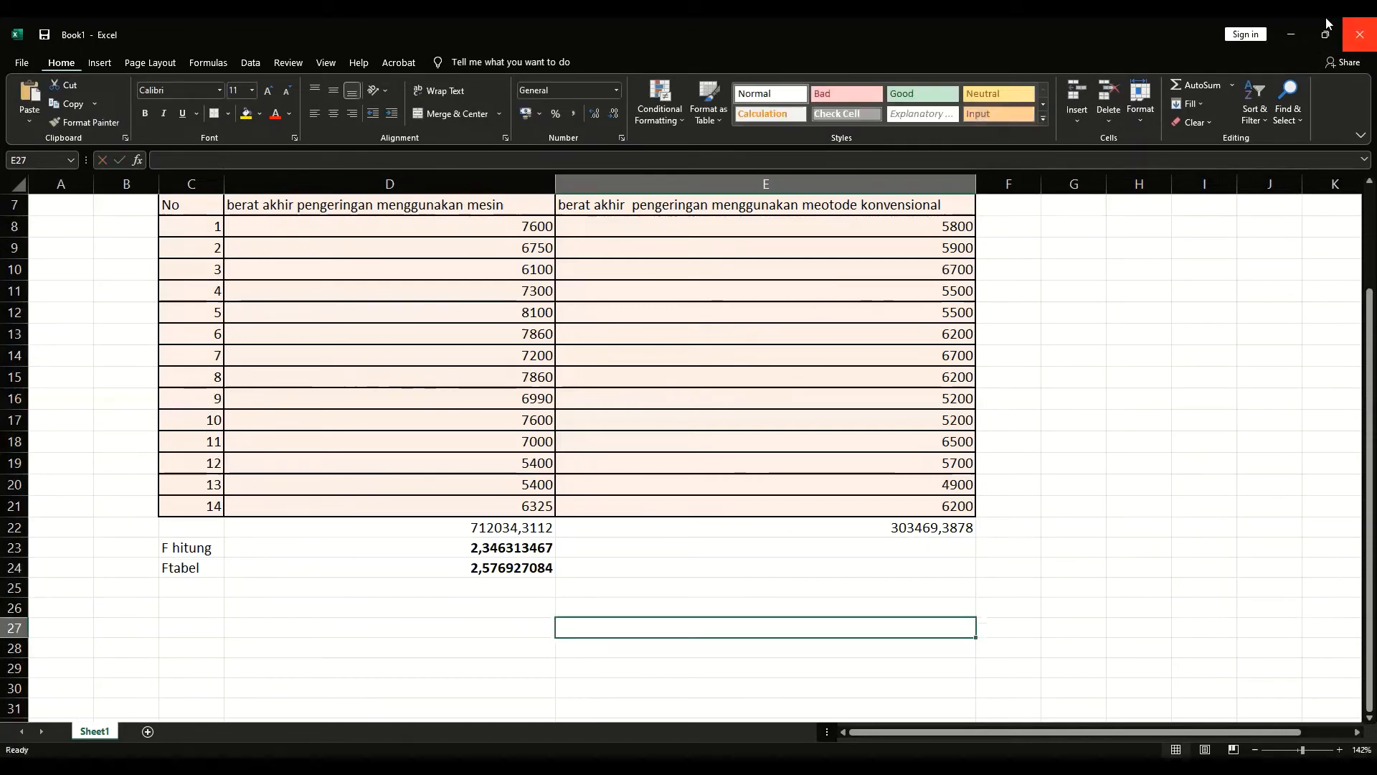
- Start the Data Analysis tool "t-Test: Two-Sample Assuming Equal Variances"
click(239, 64)
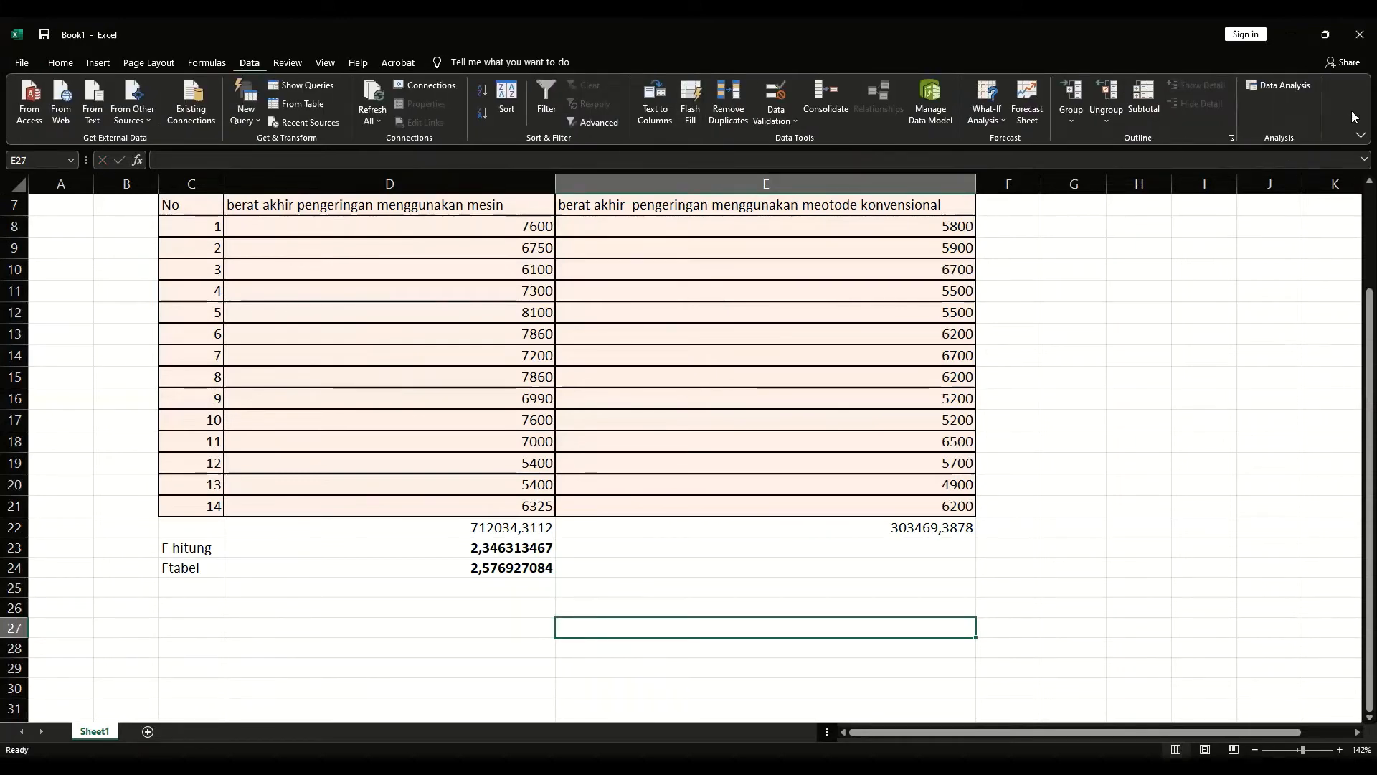
click(1283, 87)
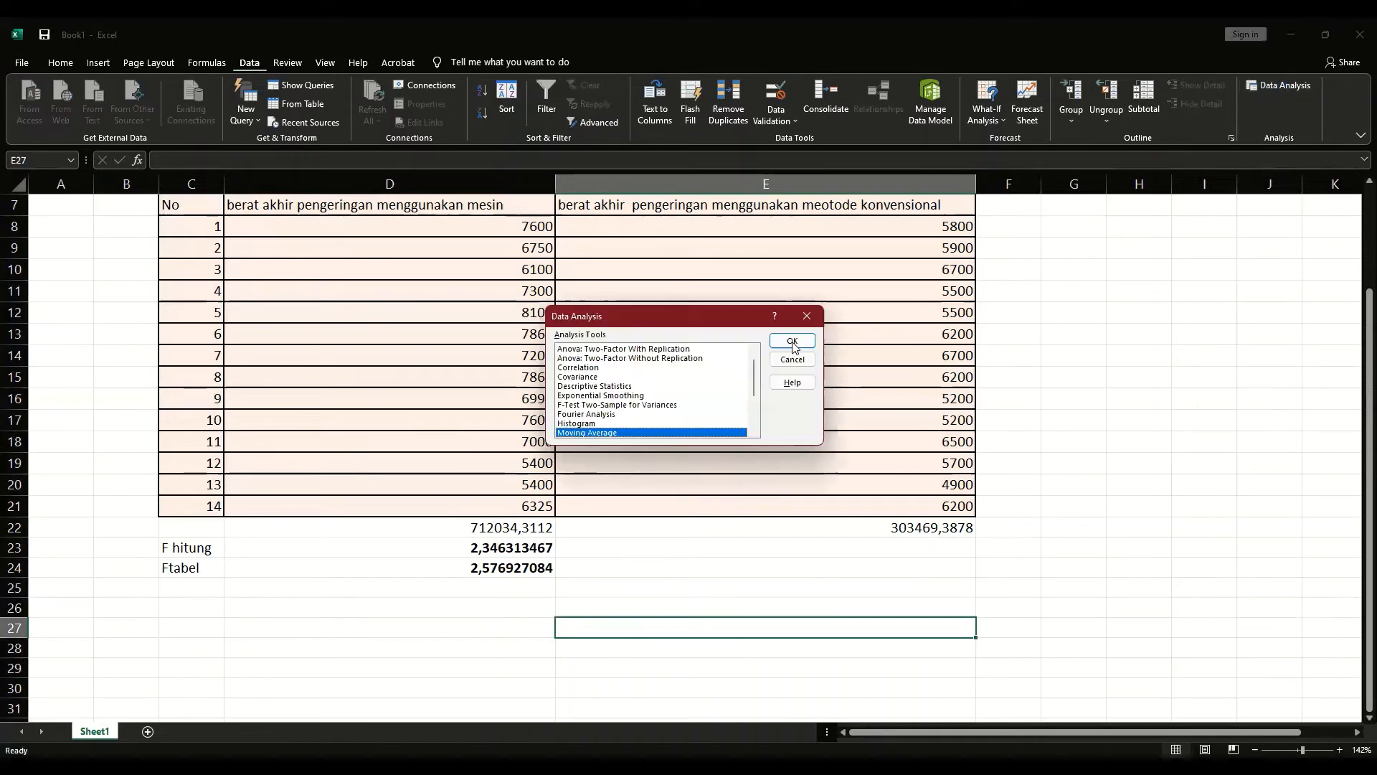
click(681, 405)
key(Down)
key(Down)
key(Down)
key(Down)
key(Down)
key(Down)
key(Down)
key(Down)
key(Down)
key(Down)
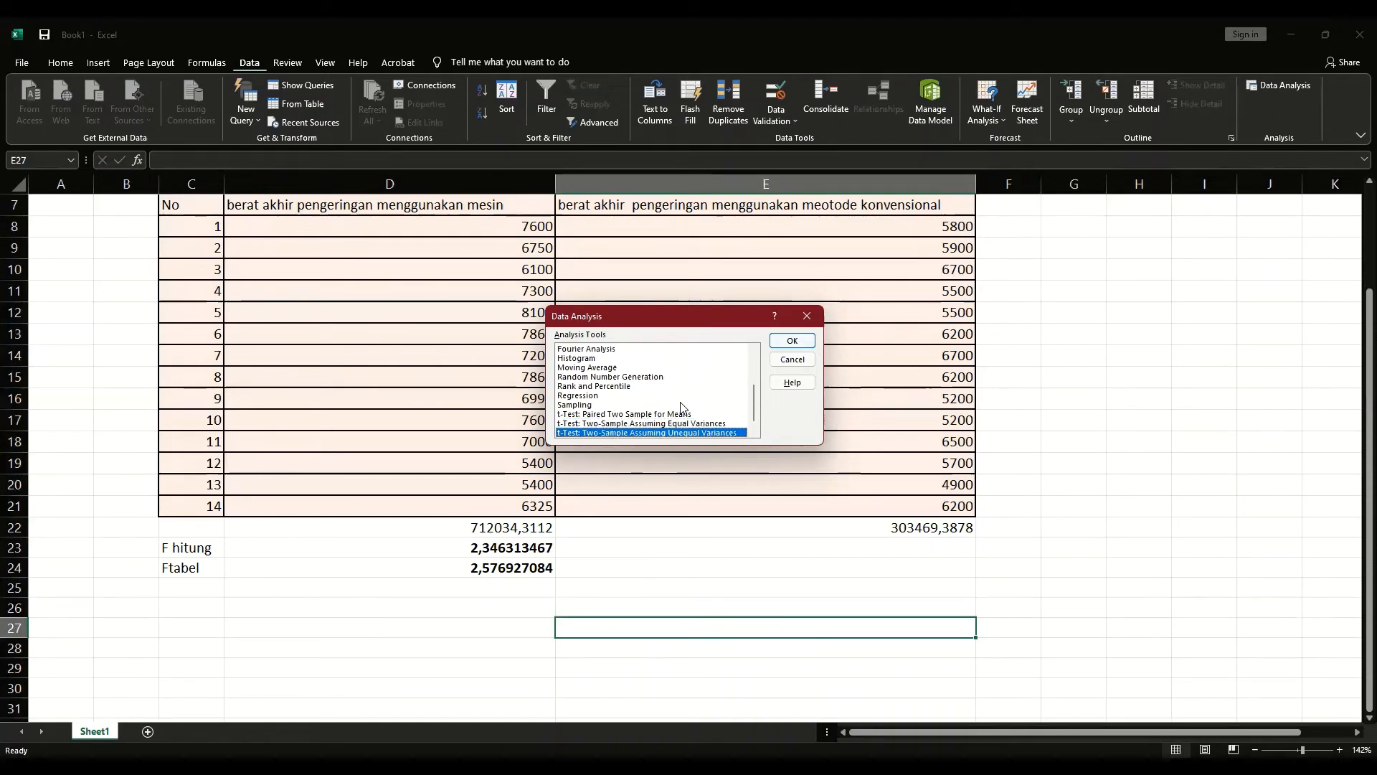
key(Up)
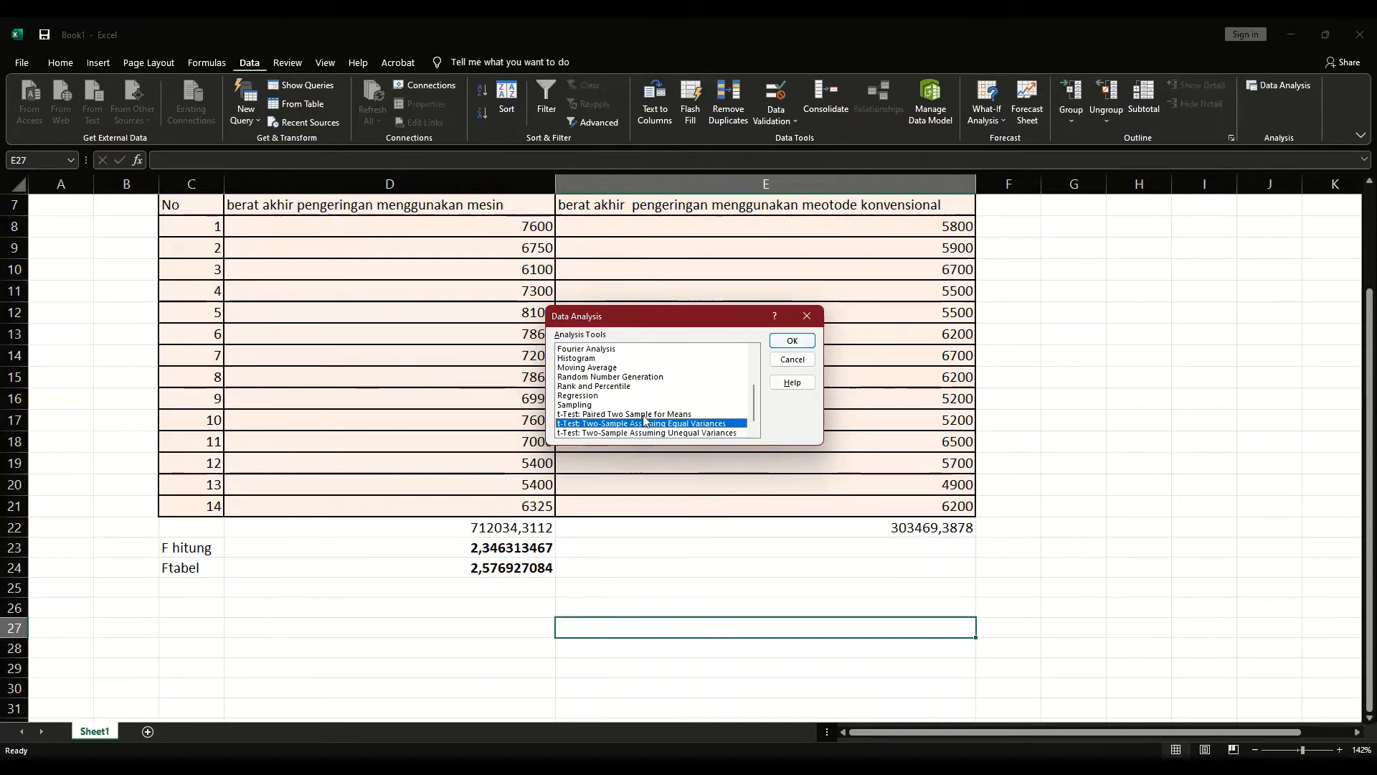
click(793, 340)
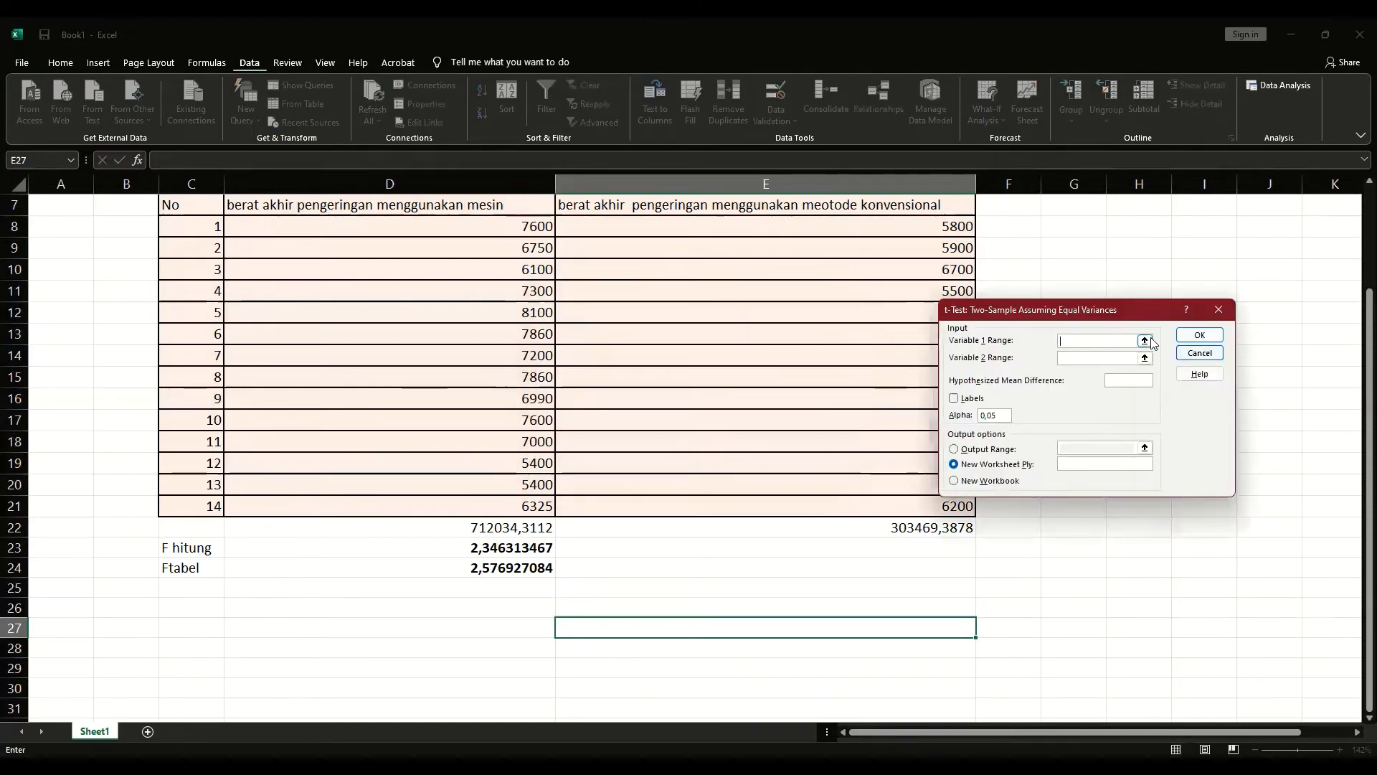
- Set the t-test's Variable 1 range to the machine weights D8:D21 and Variable 2 range to the conventional weights E8:E21
click(1144, 340)
drag(397, 224, 414, 504)
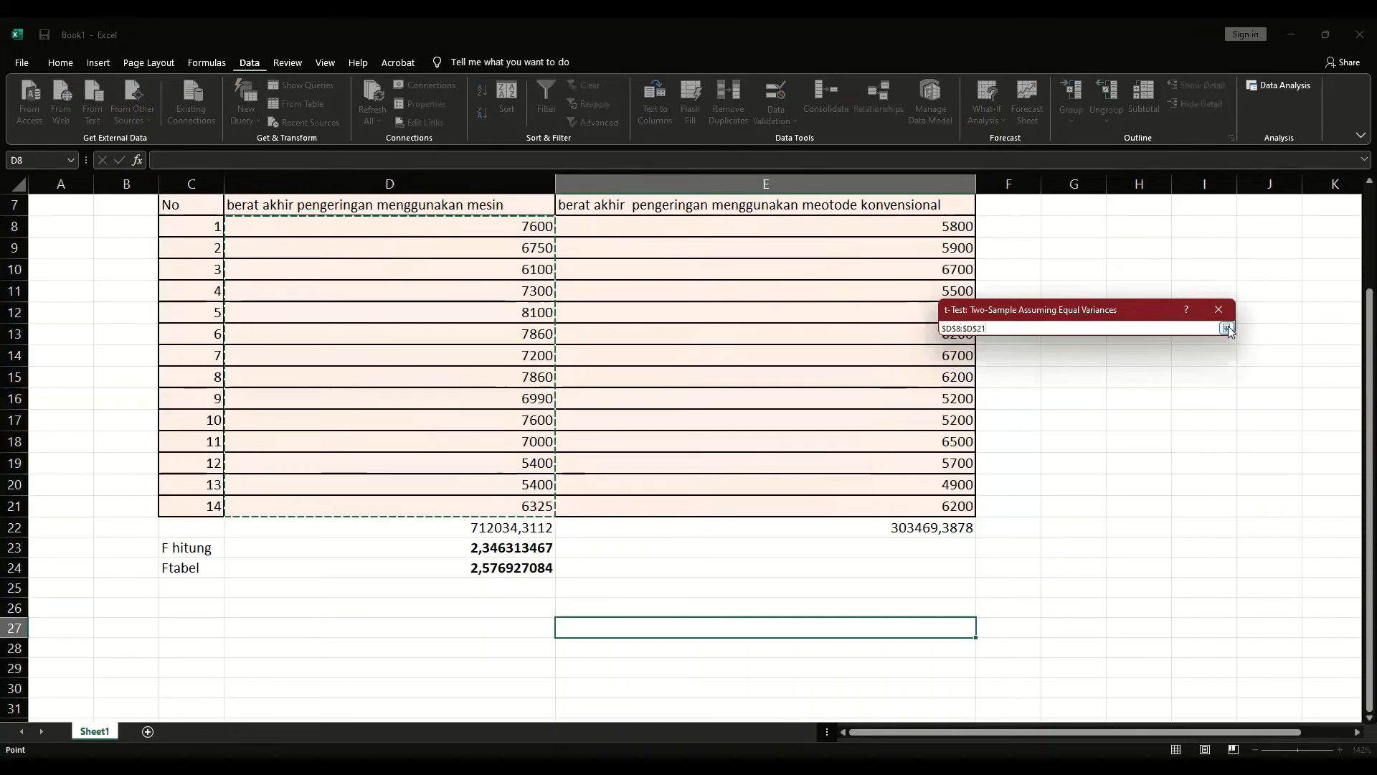
click(1226, 327)
click(1145, 358)
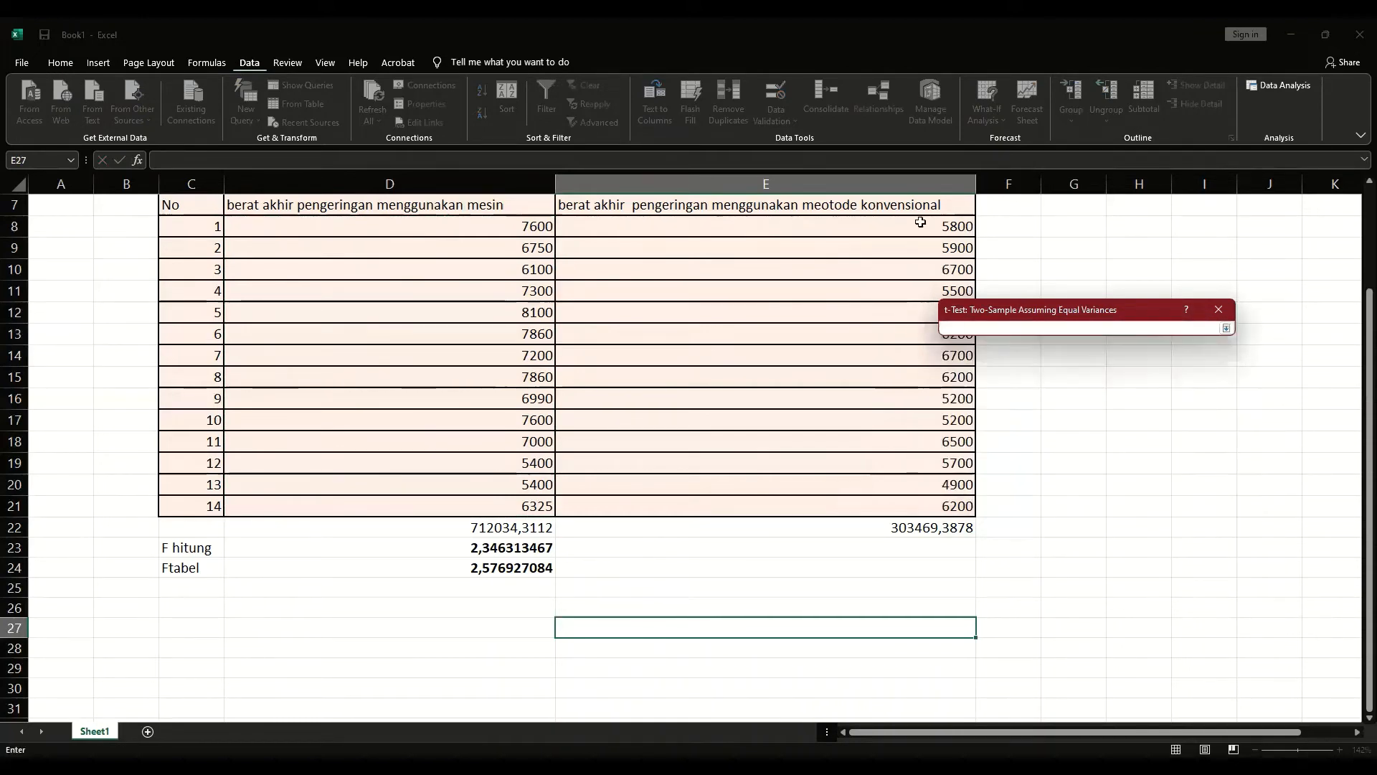
drag(916, 224, 883, 504)
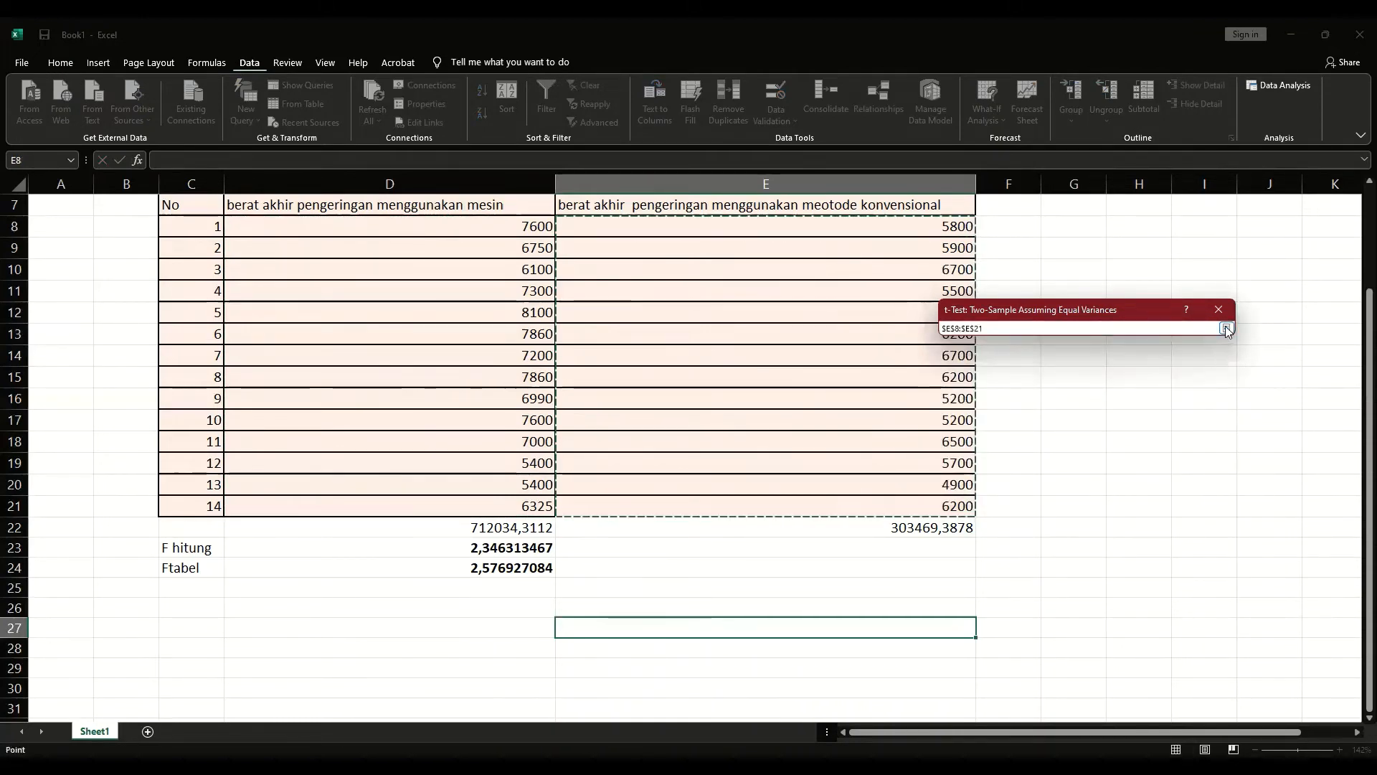
click(1226, 327)
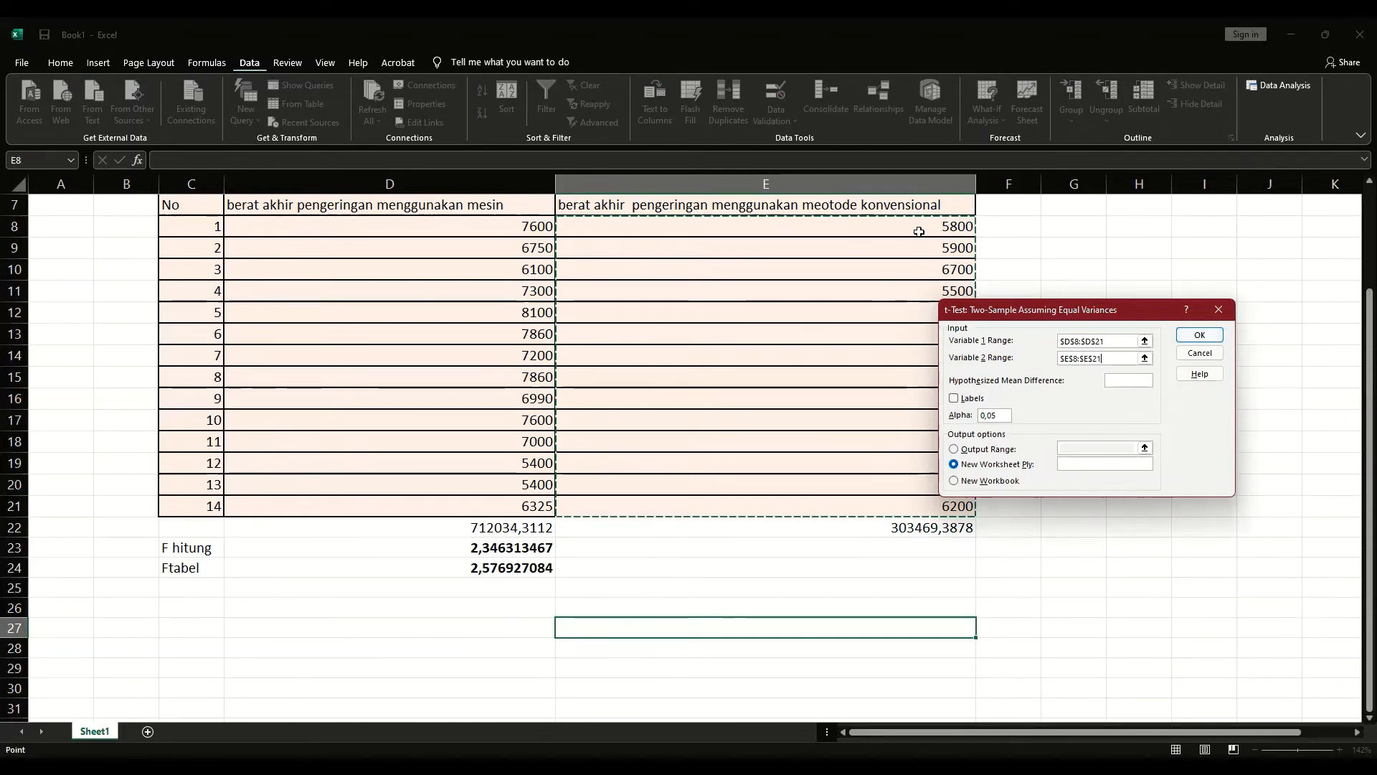
- Set the t-test's output range to C28 on the same sheet and run the analysis
click(1144, 448)
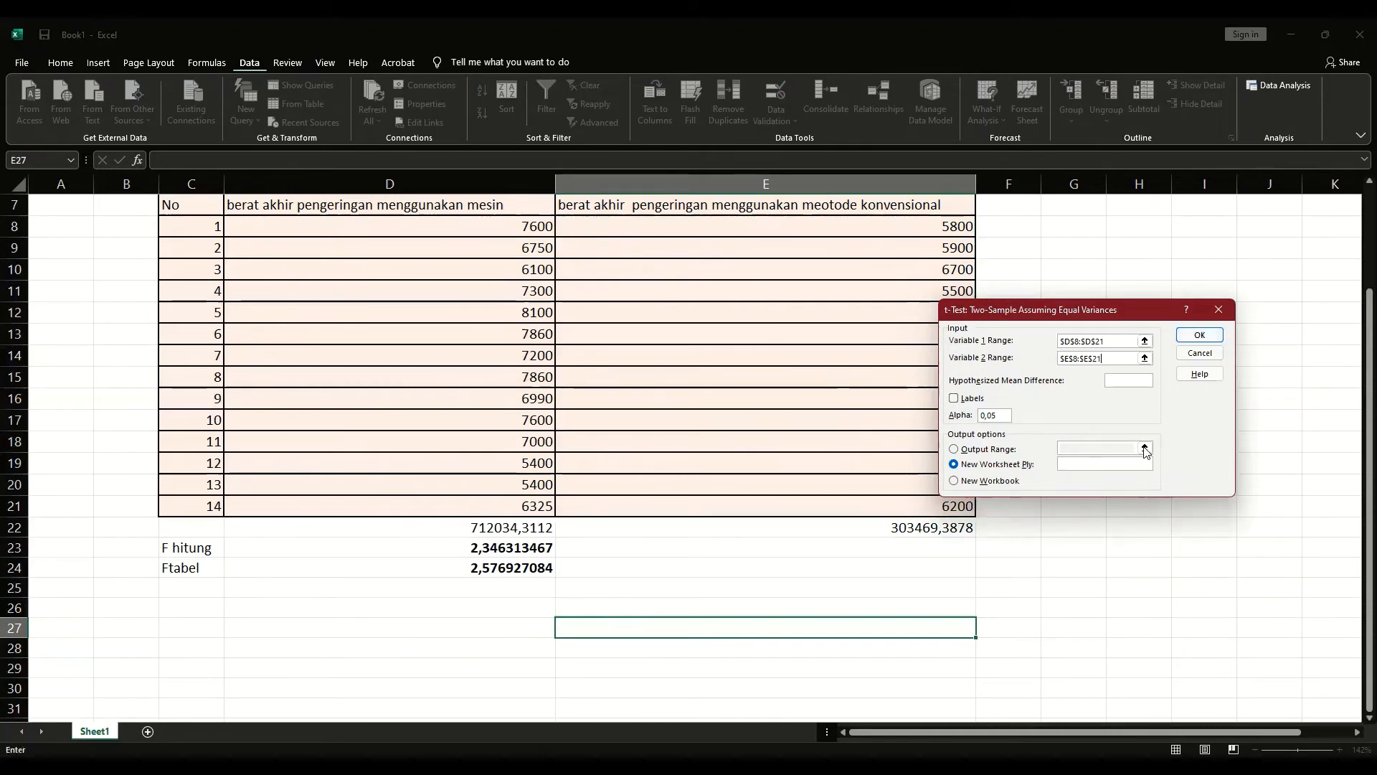
click(954, 449)
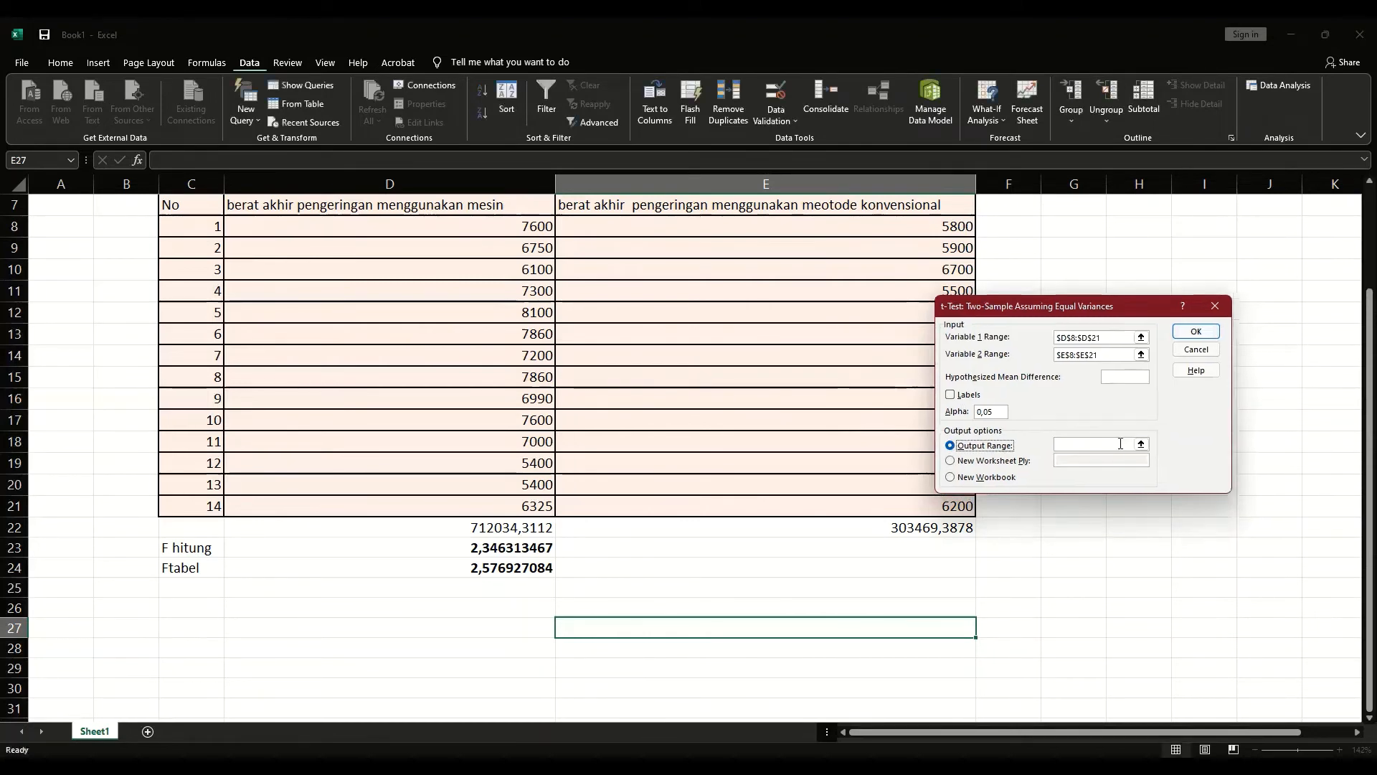
click(1141, 445)
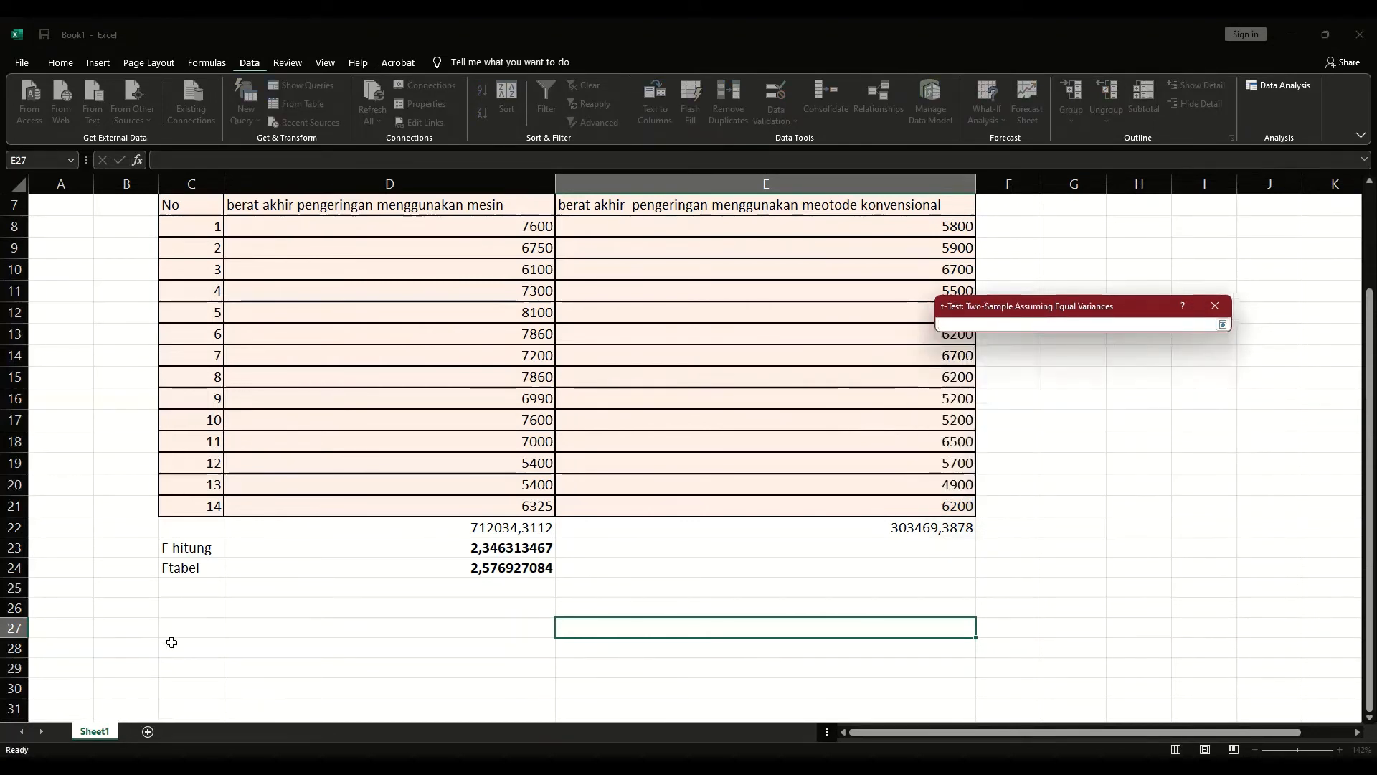
click(169, 644)
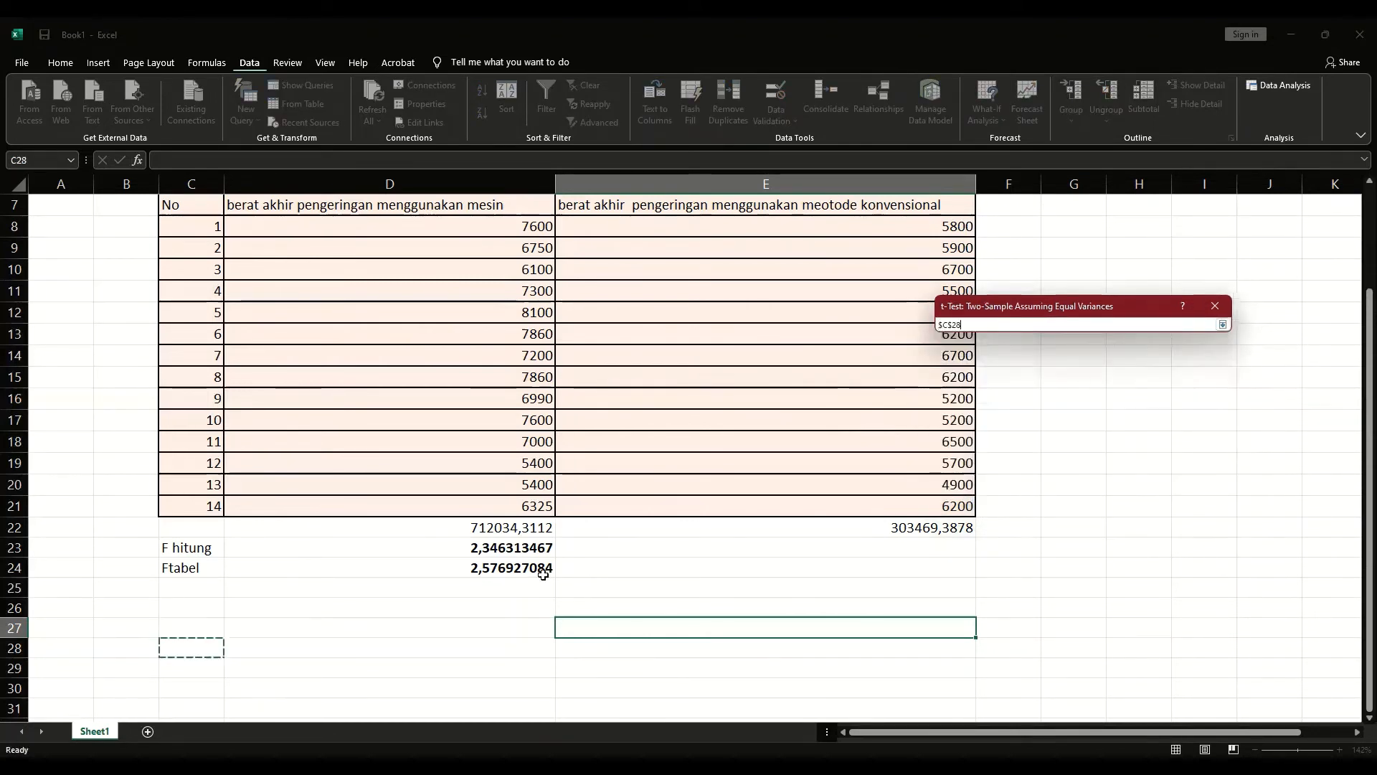
click(1221, 325)
click(1200, 331)
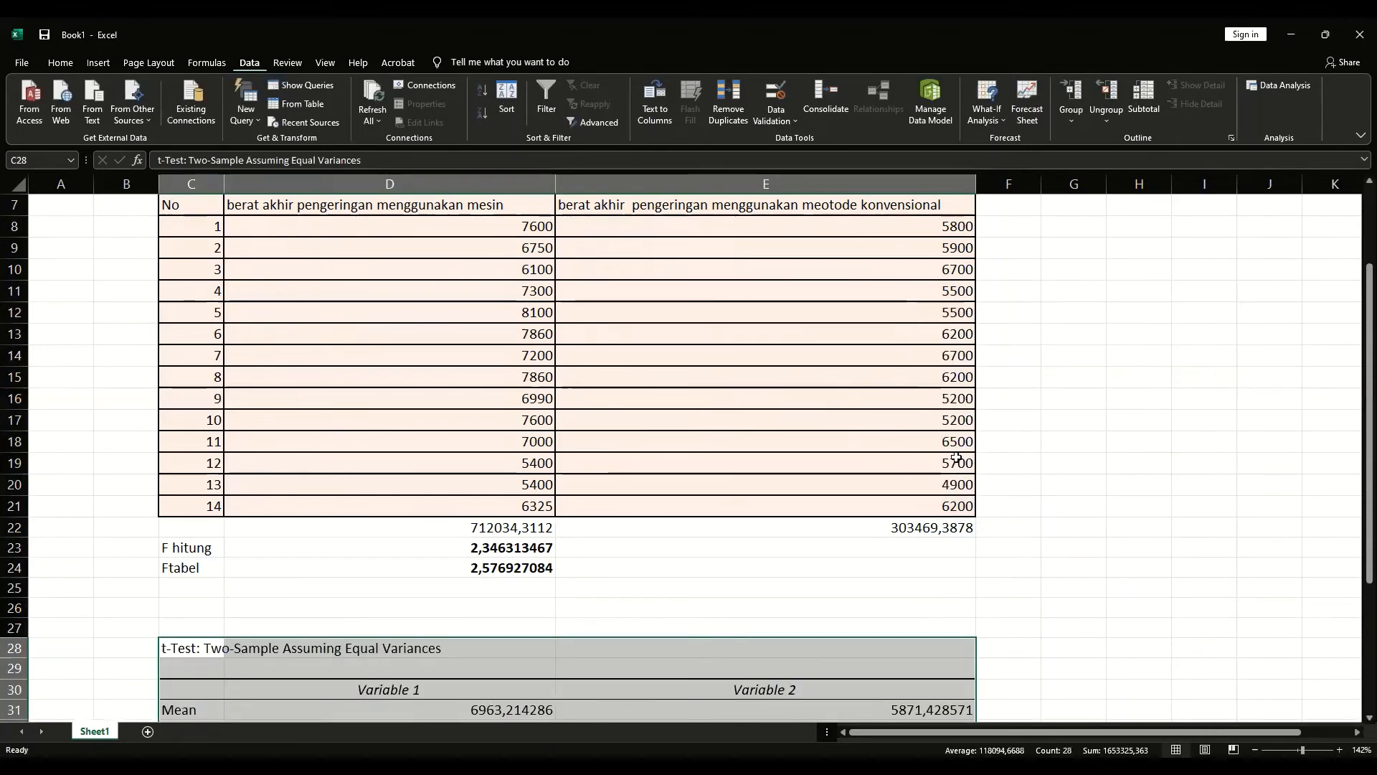
- Widen column C so the row labels of the t-test output table fit
scroll(954, 455, down, 6)
click(476, 567)
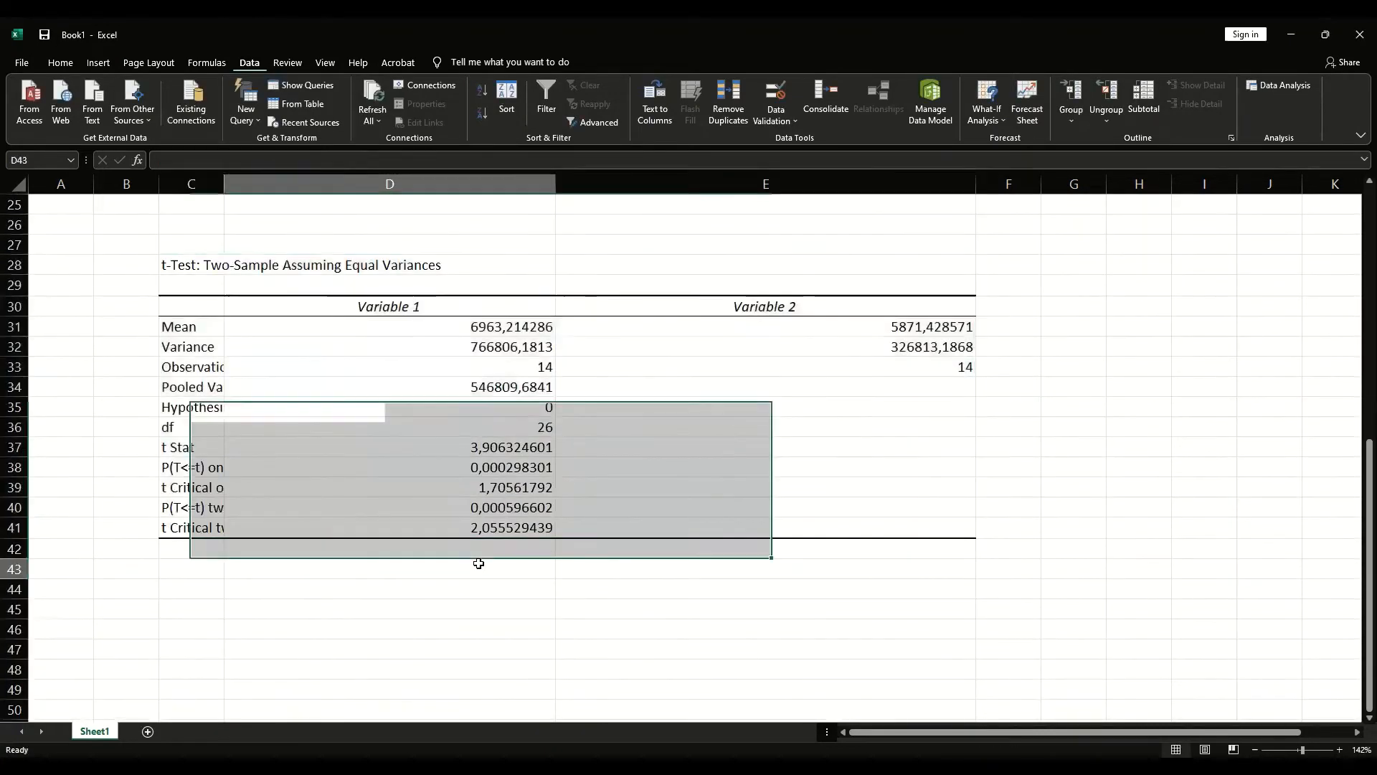
click(226, 489)
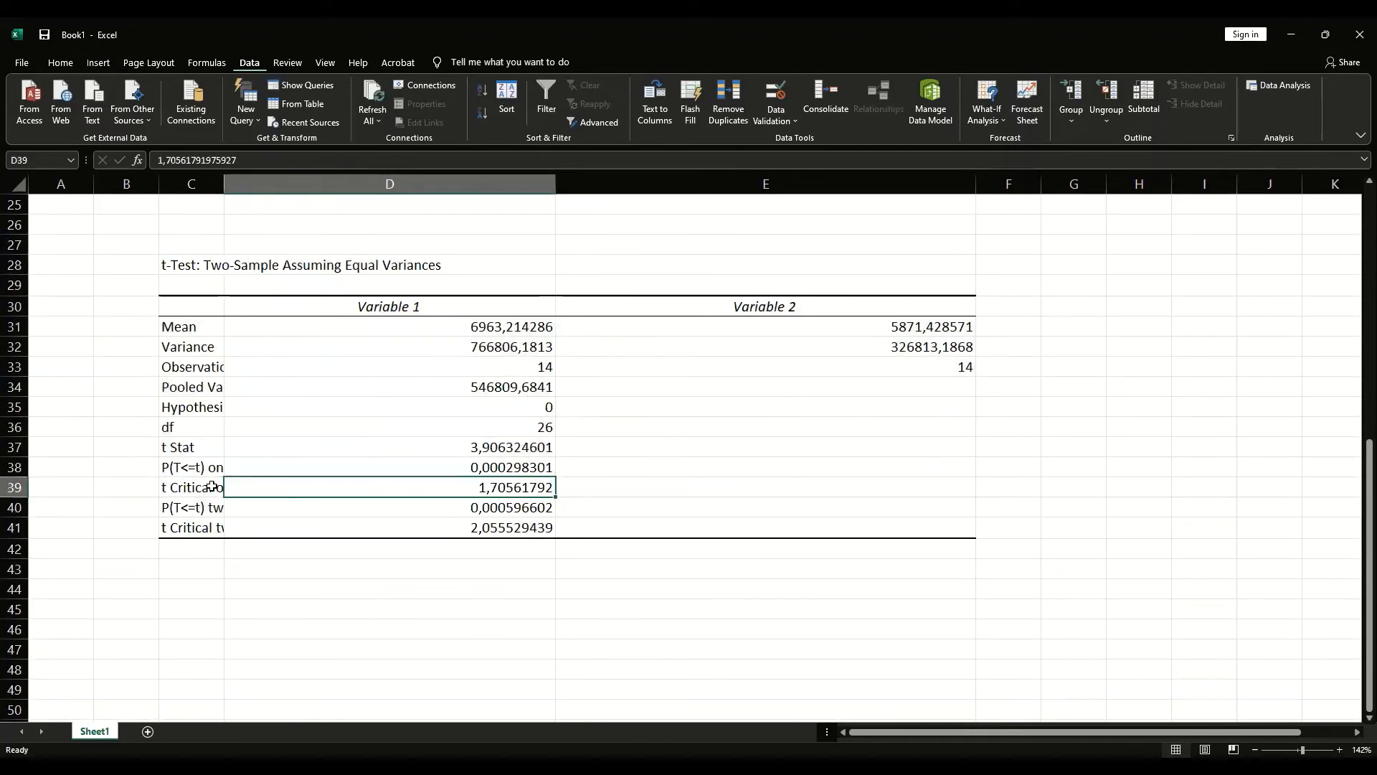
click(213, 488)
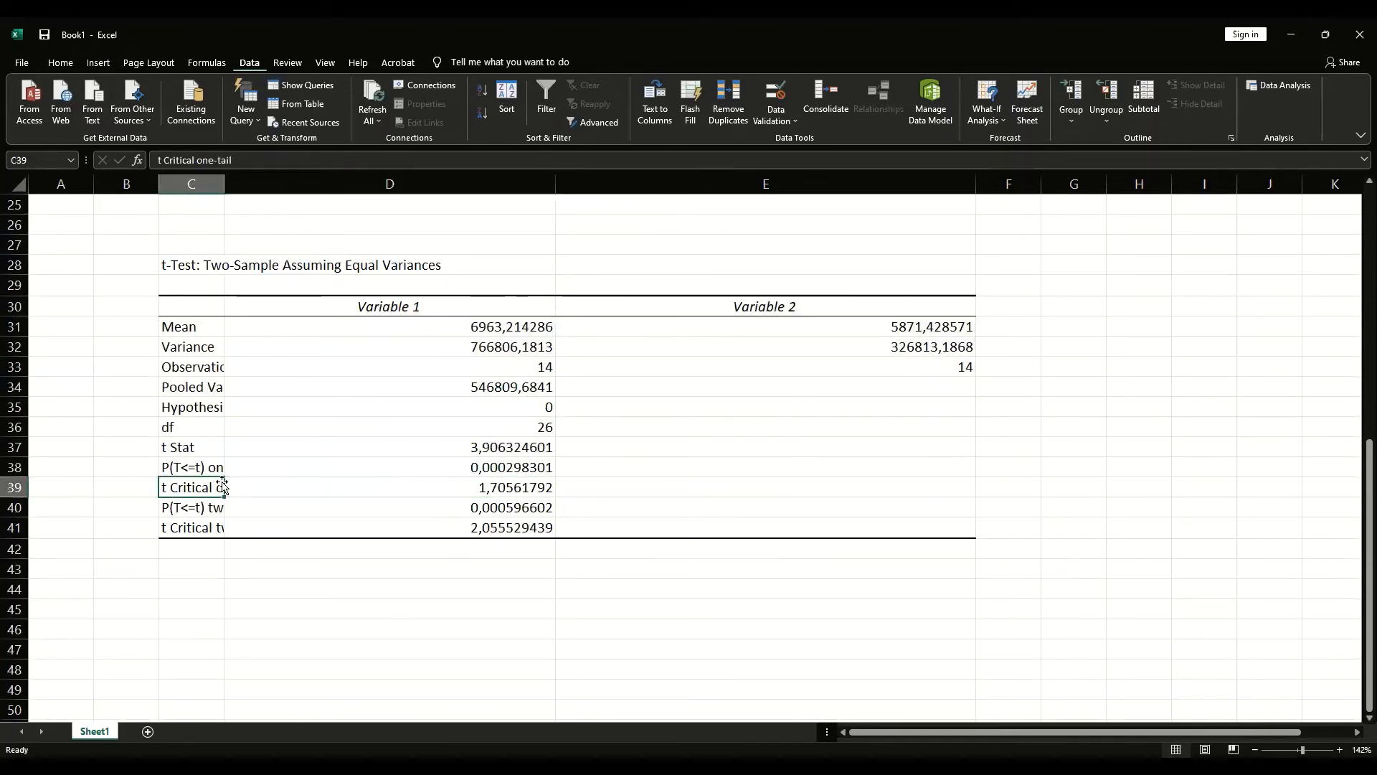
click(223, 184)
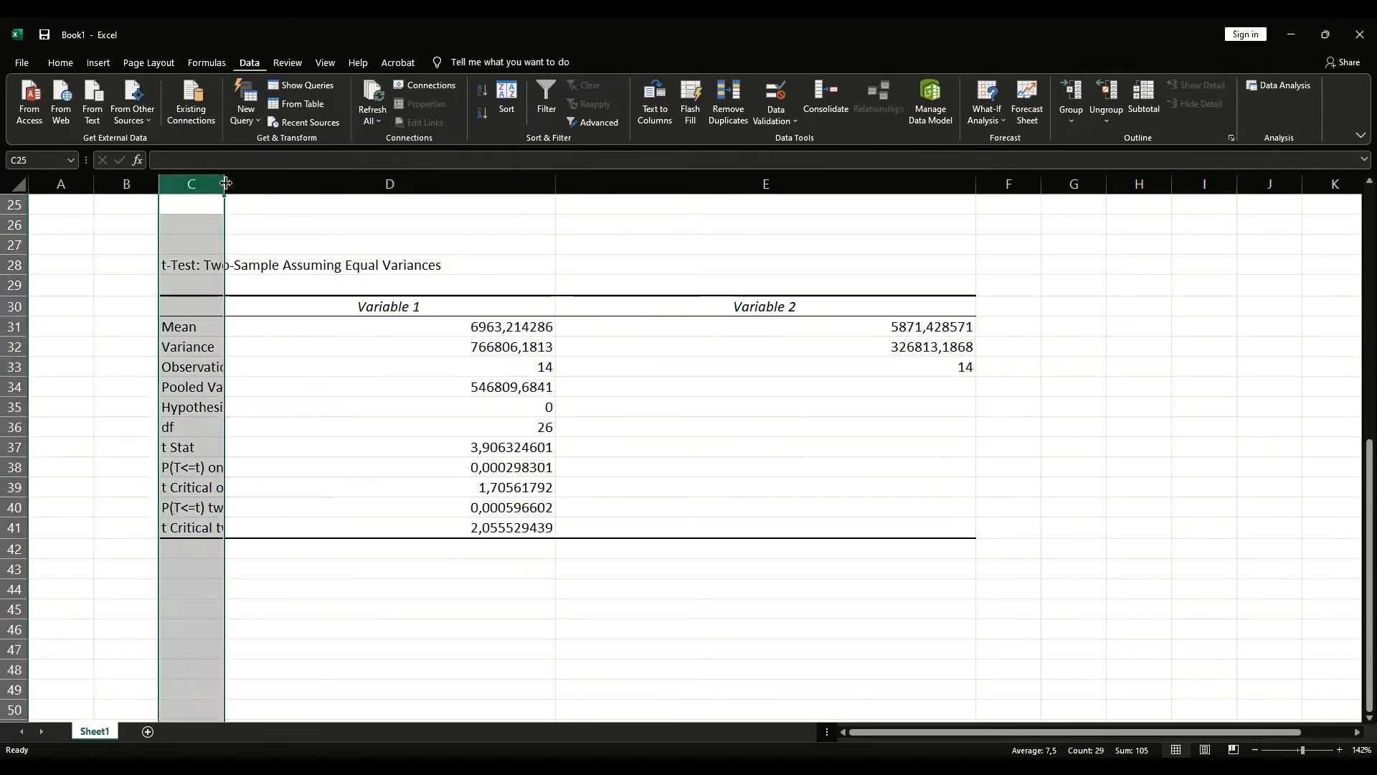
drag(225, 183, 327, 215)
- Make the "t Critical one-tail" and "t Critical two-tail" labels and their values in column D bold
click(291, 490)
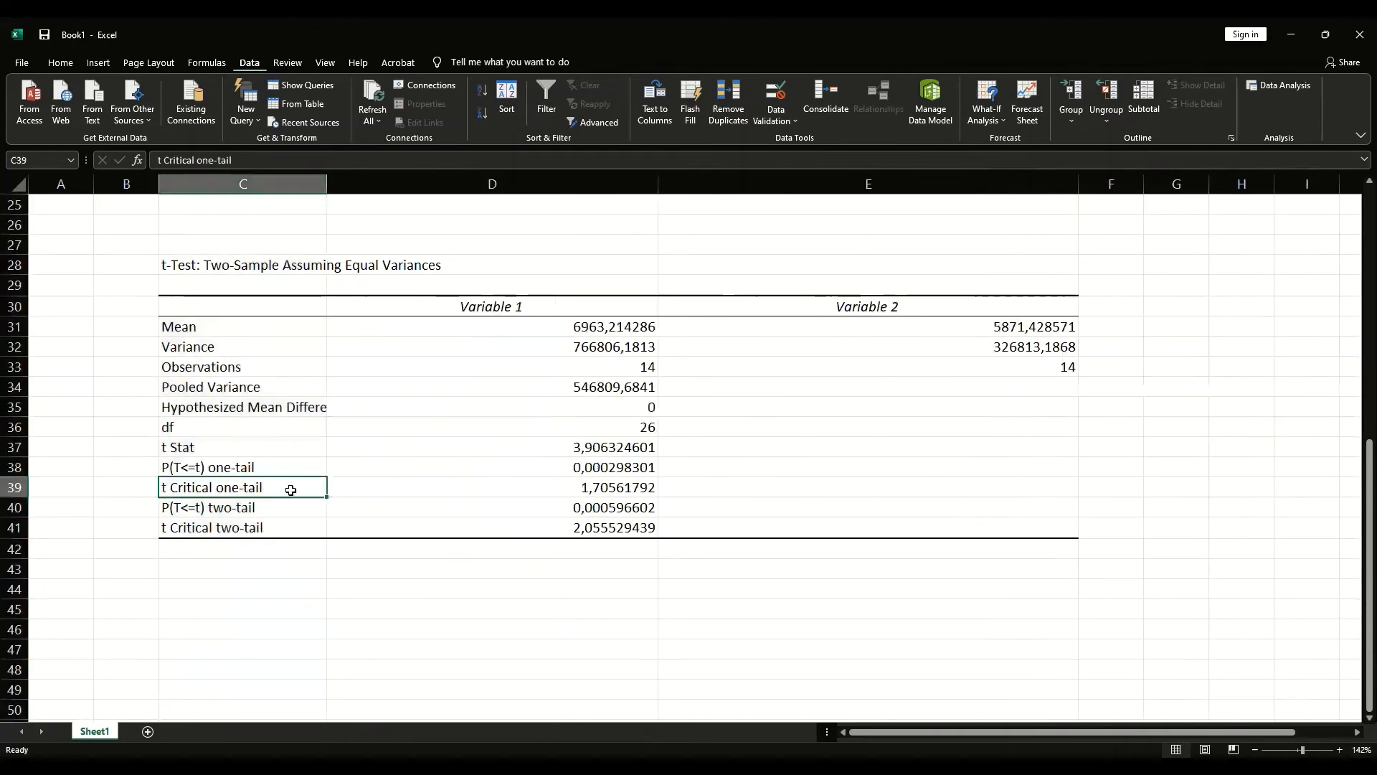
key(shift+Right)
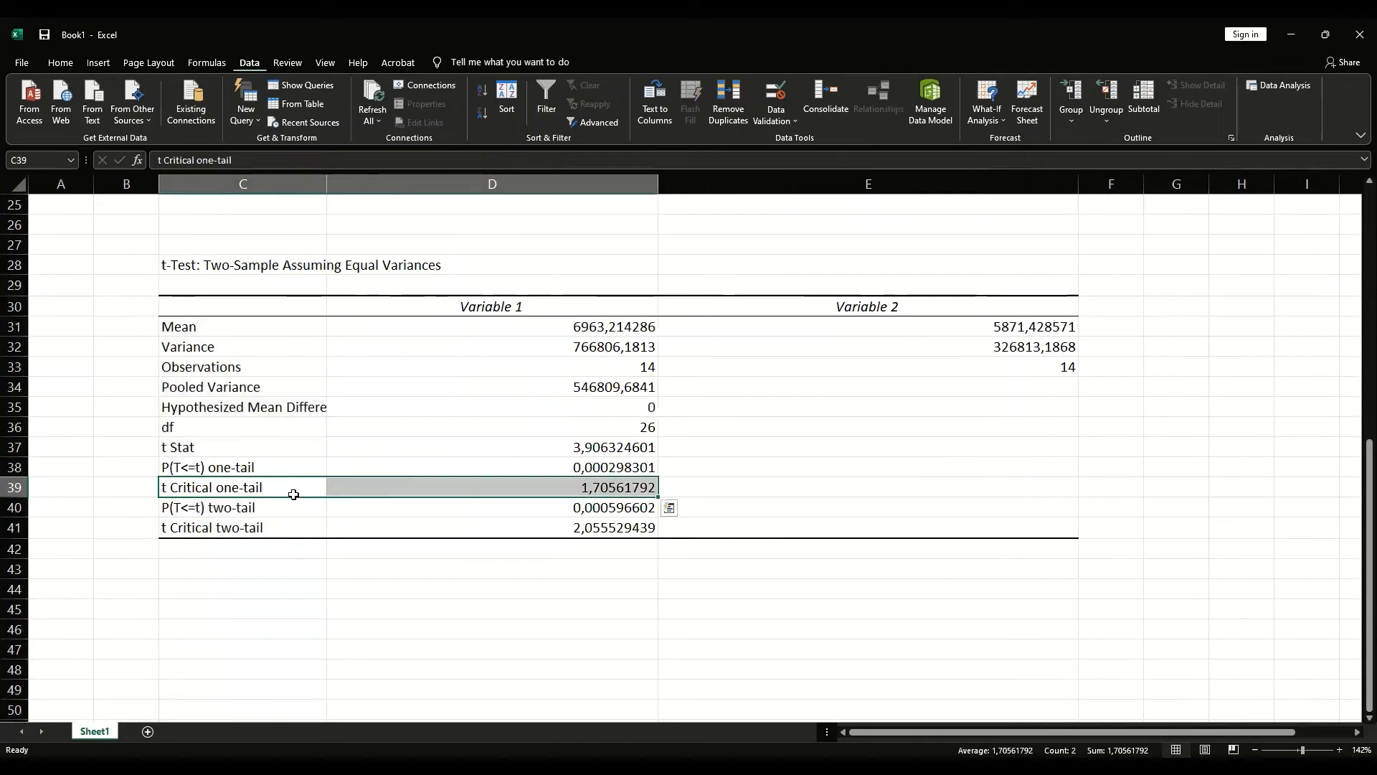
key(ctrl+b)
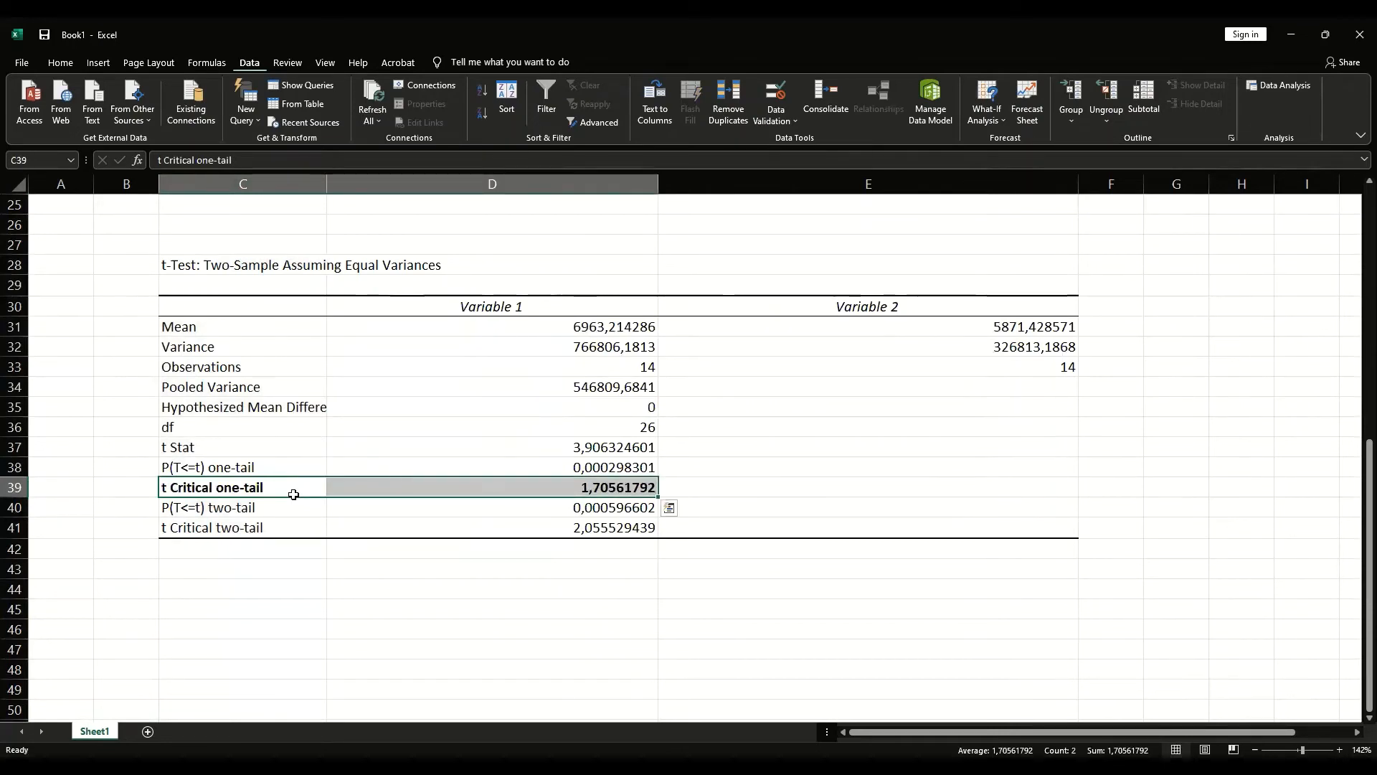
click(270, 529)
key(shift+Right)
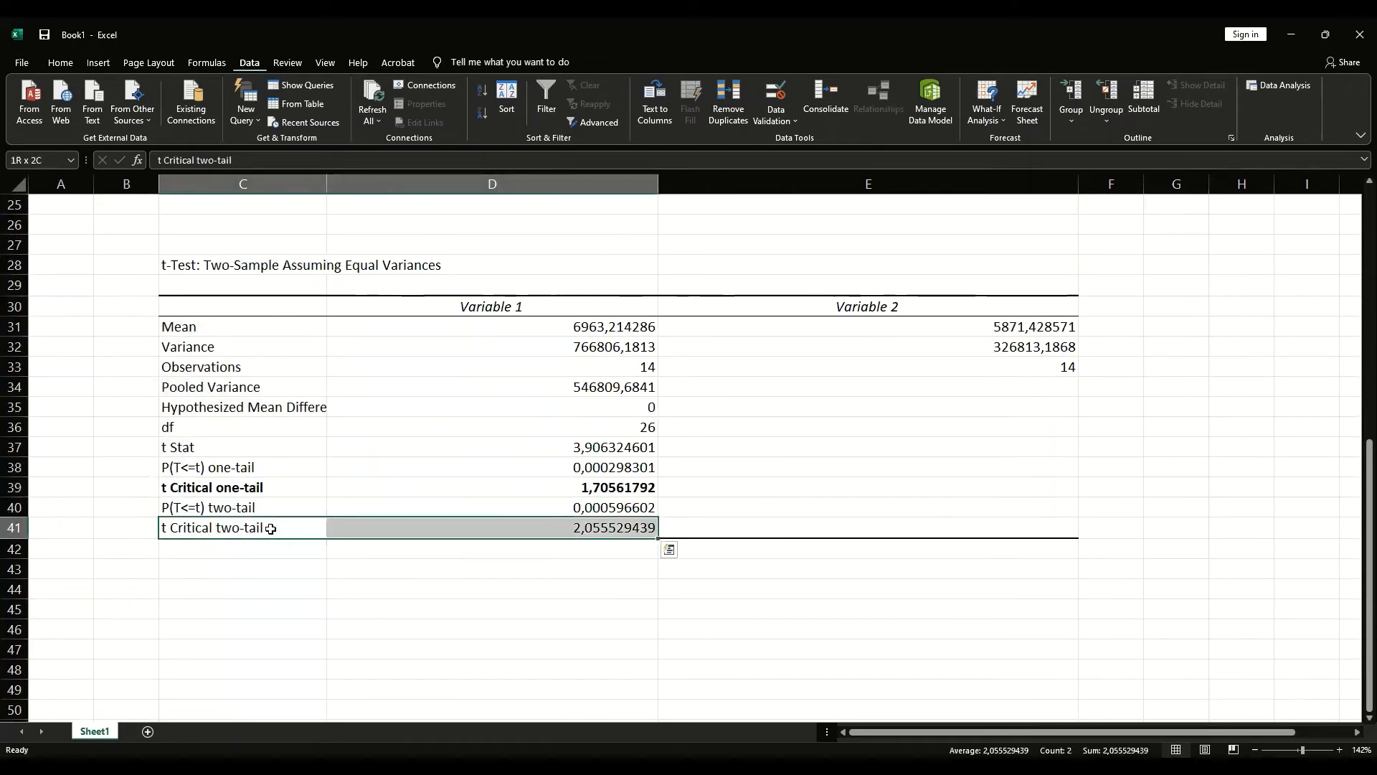
key(ctrl+b)
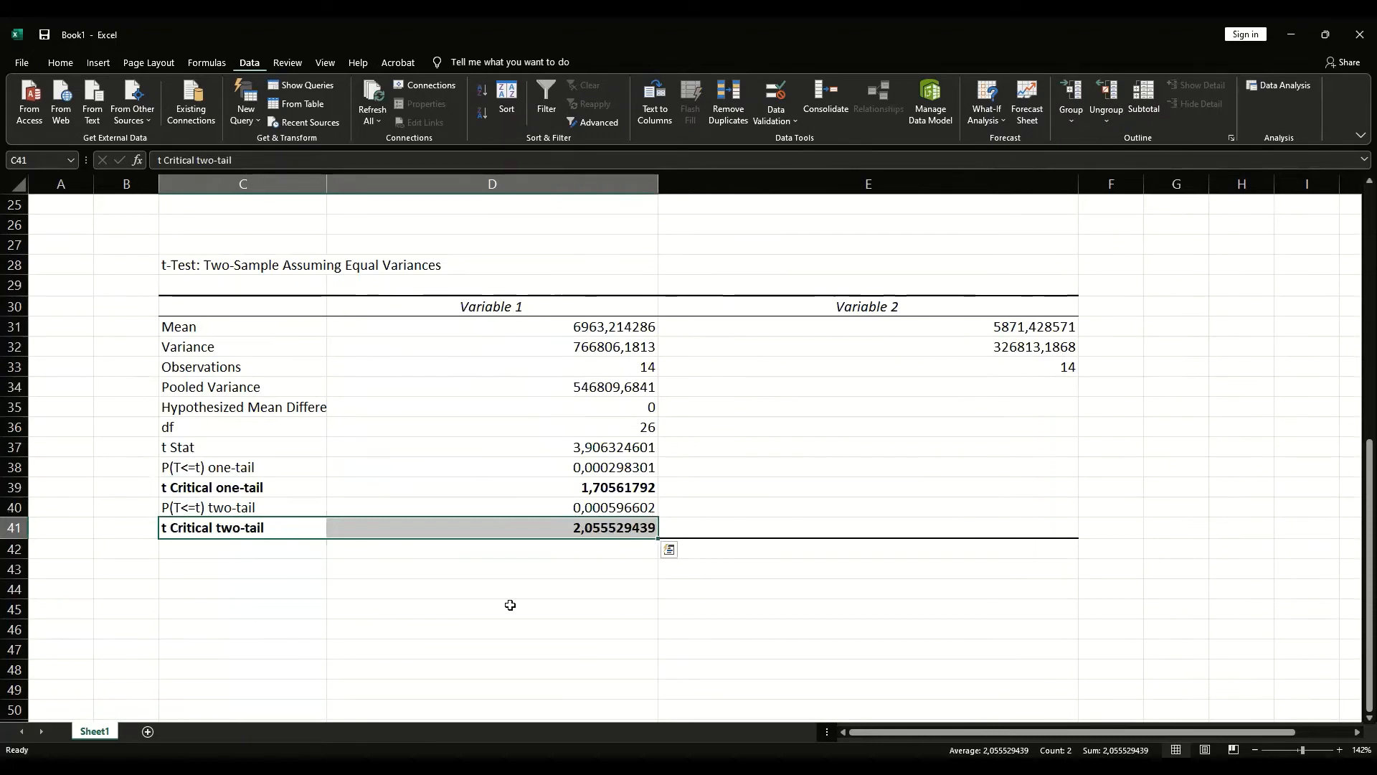
- Enter the formula =TINV(0,05;13) in E39 beside the one-tail critical t value
click(738, 493)
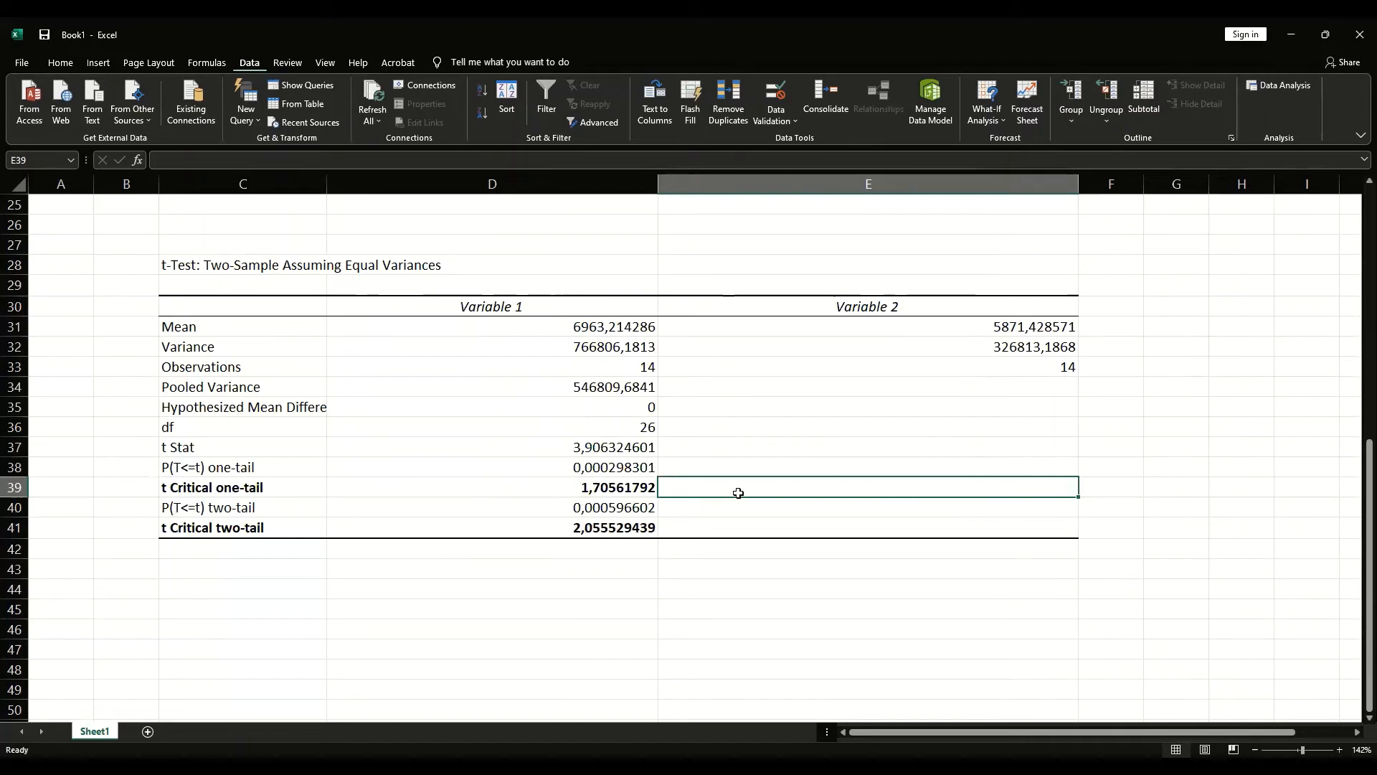
text(=)
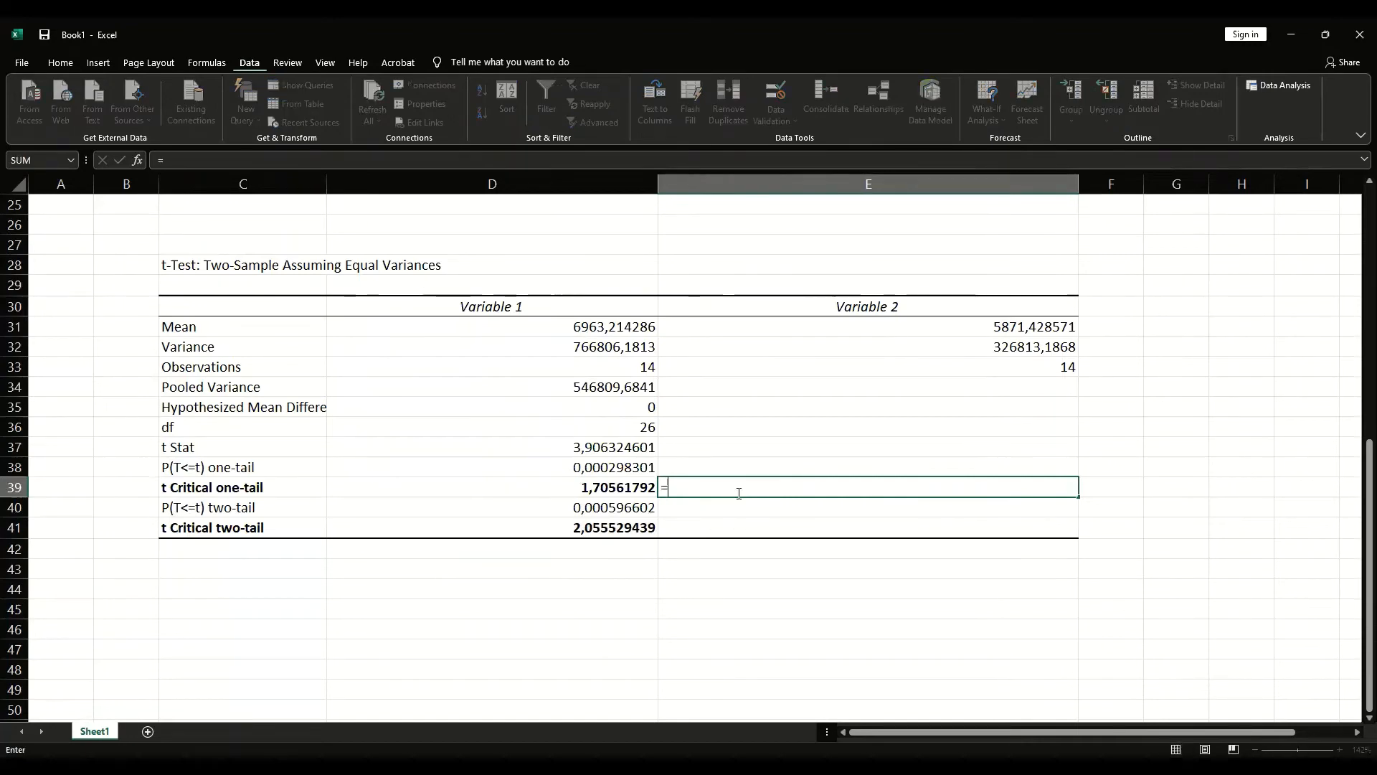
text(TIN)
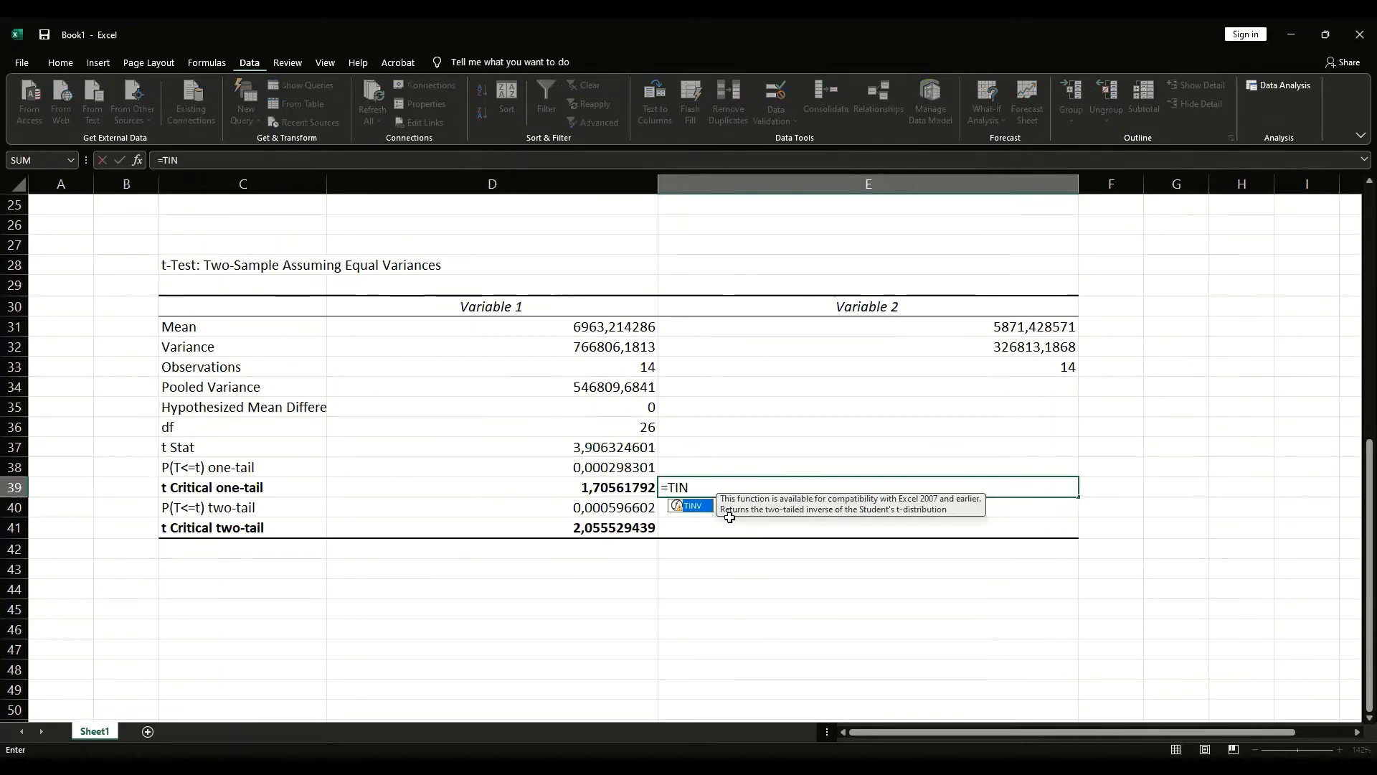
double_click(690, 505)
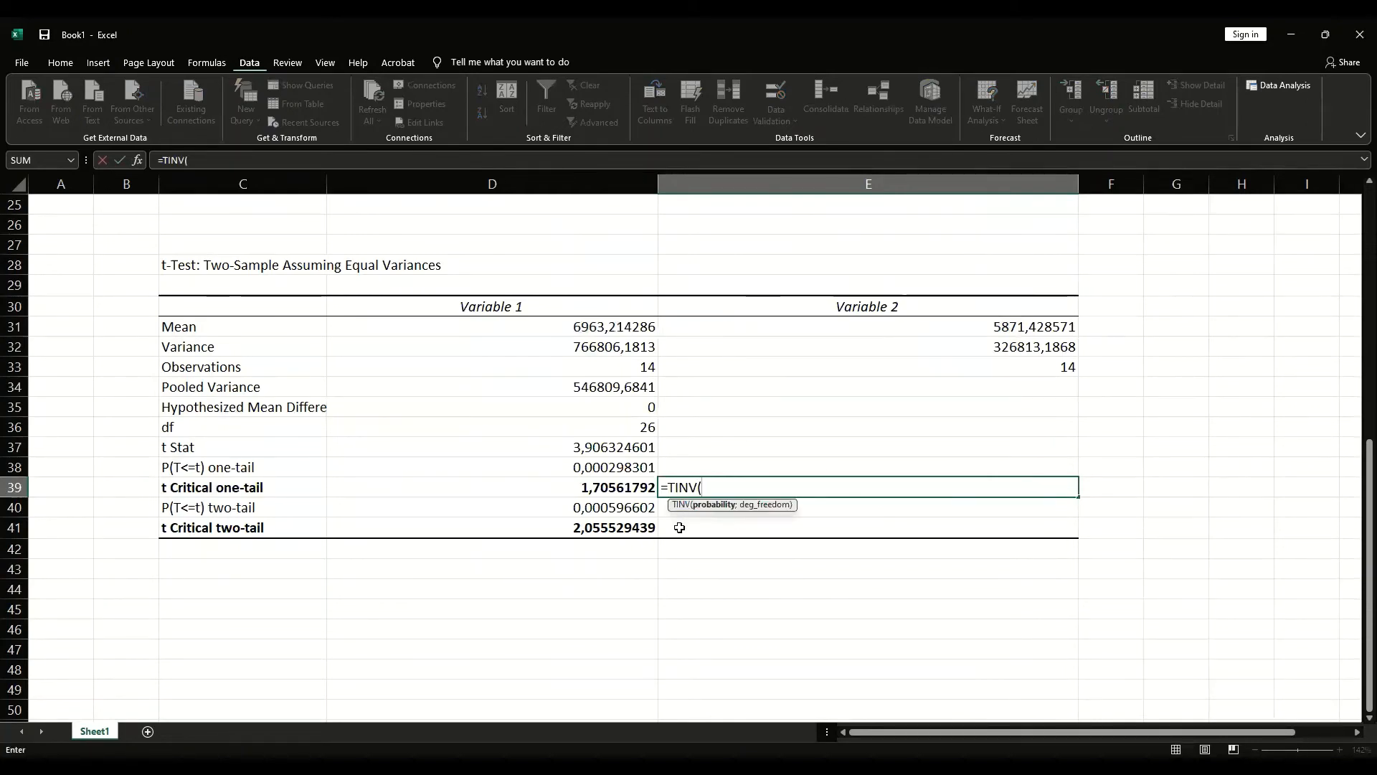
text(0)
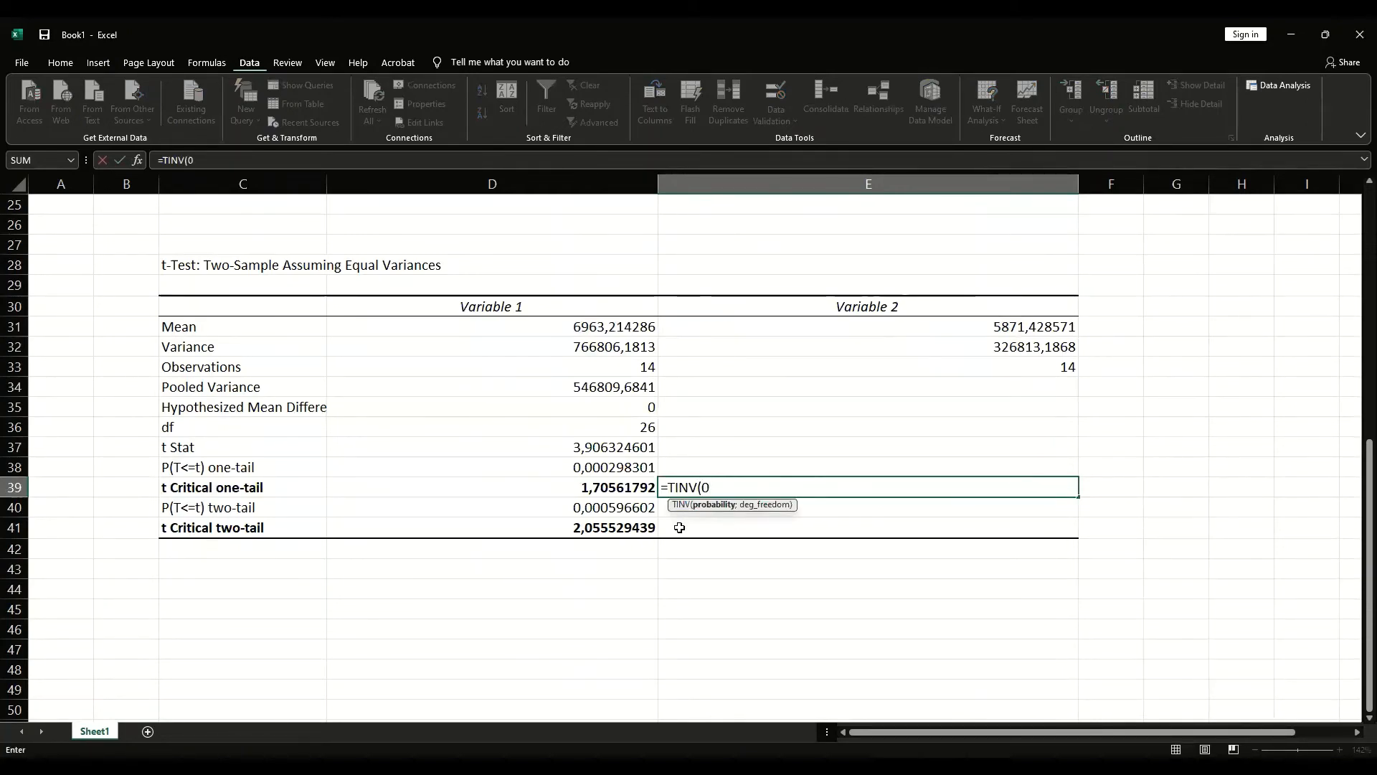
text(,05;)
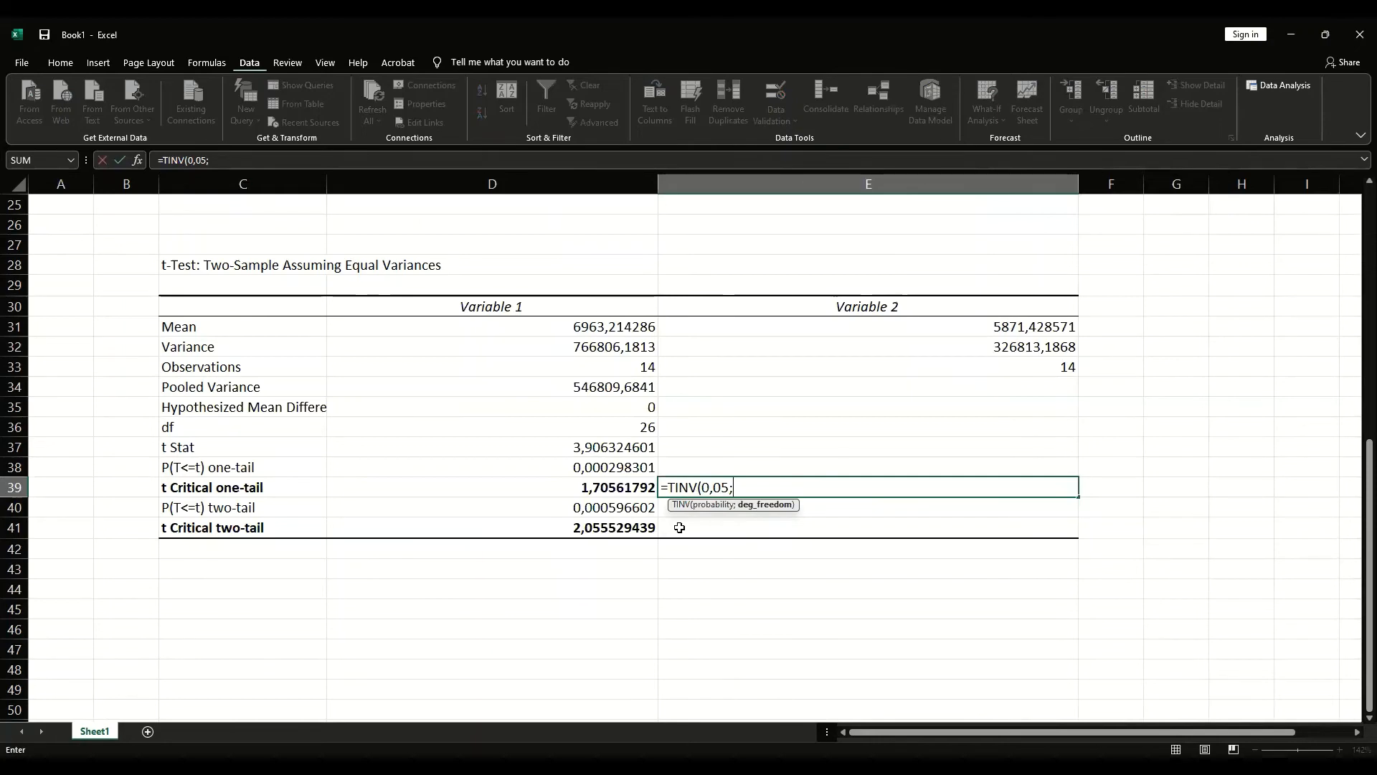
text(13))
key(Return)
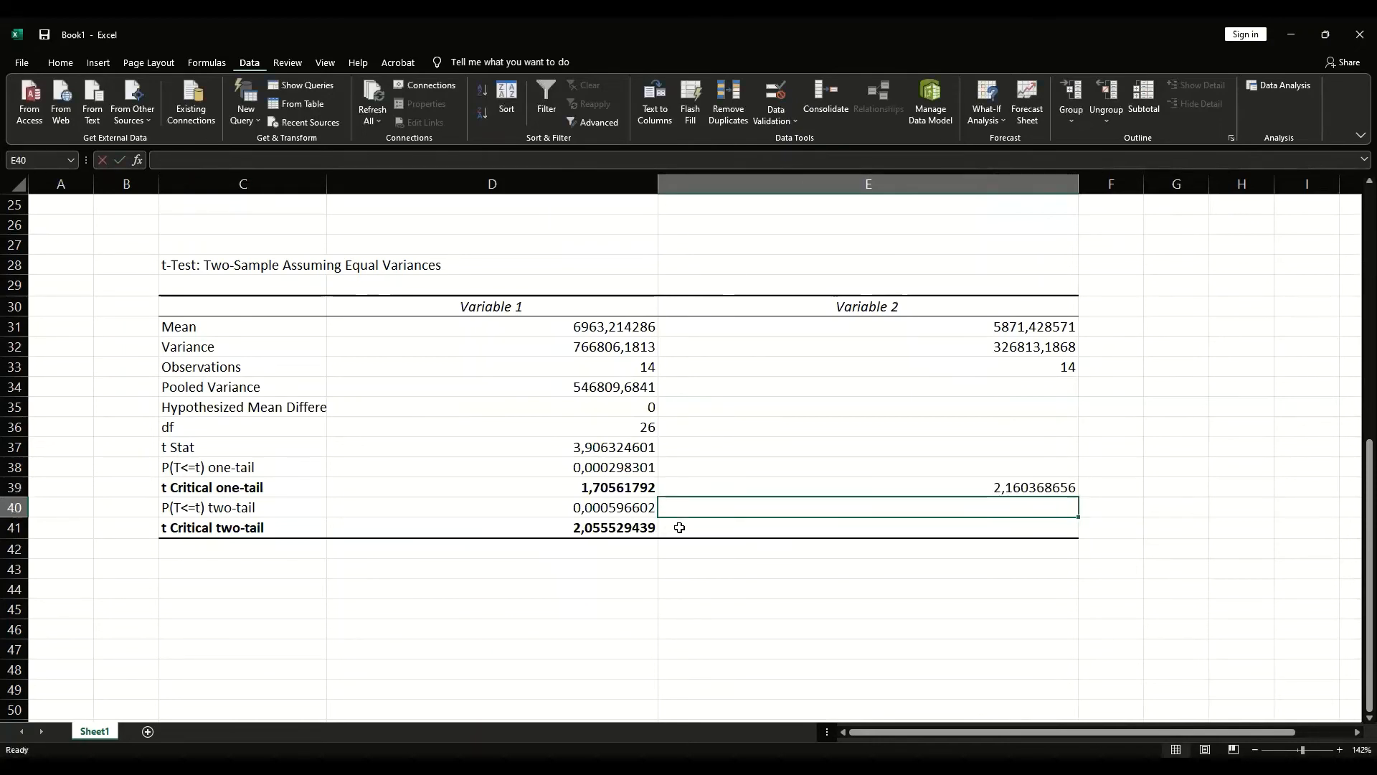
- Enter the formula =TINV(0,025;13) in E41 beside the two-tail critical t value
click(923, 525)
text(=)
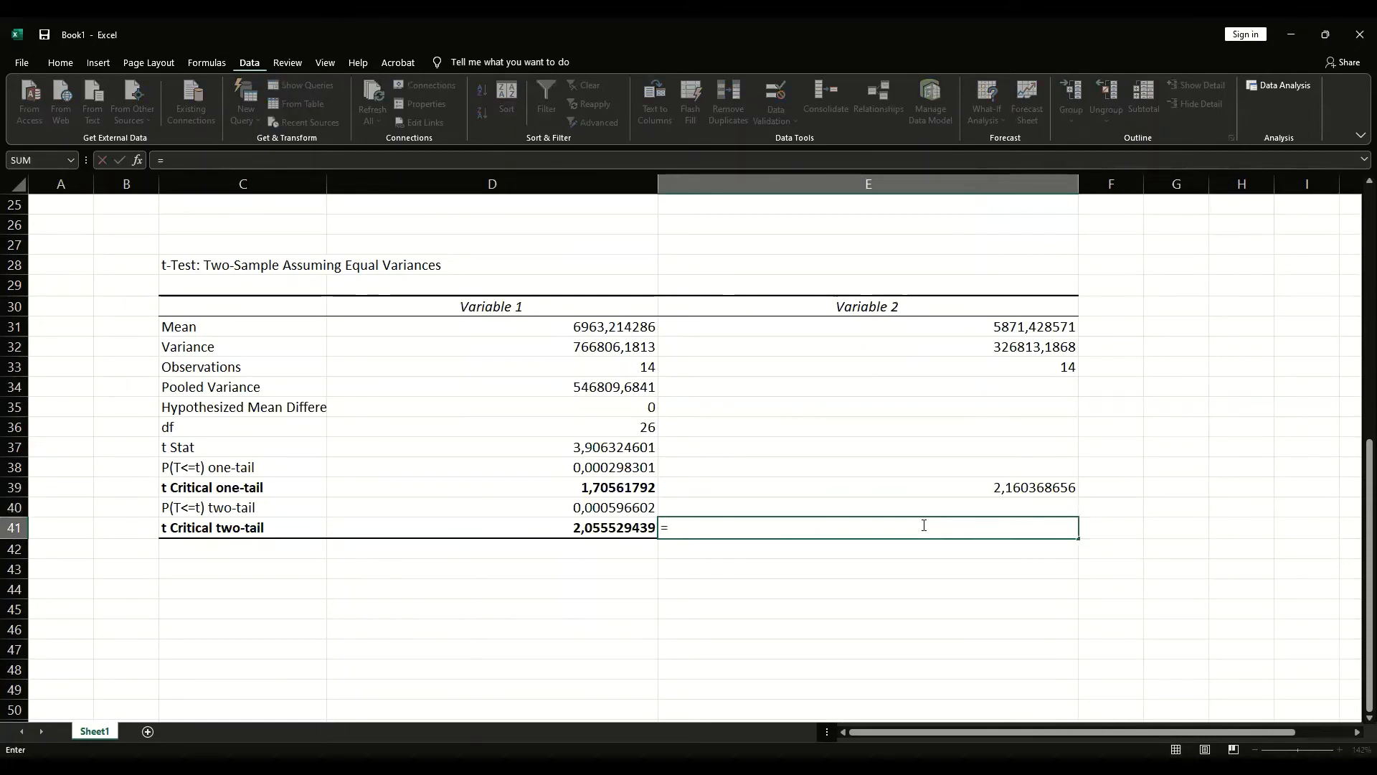
text(TI)
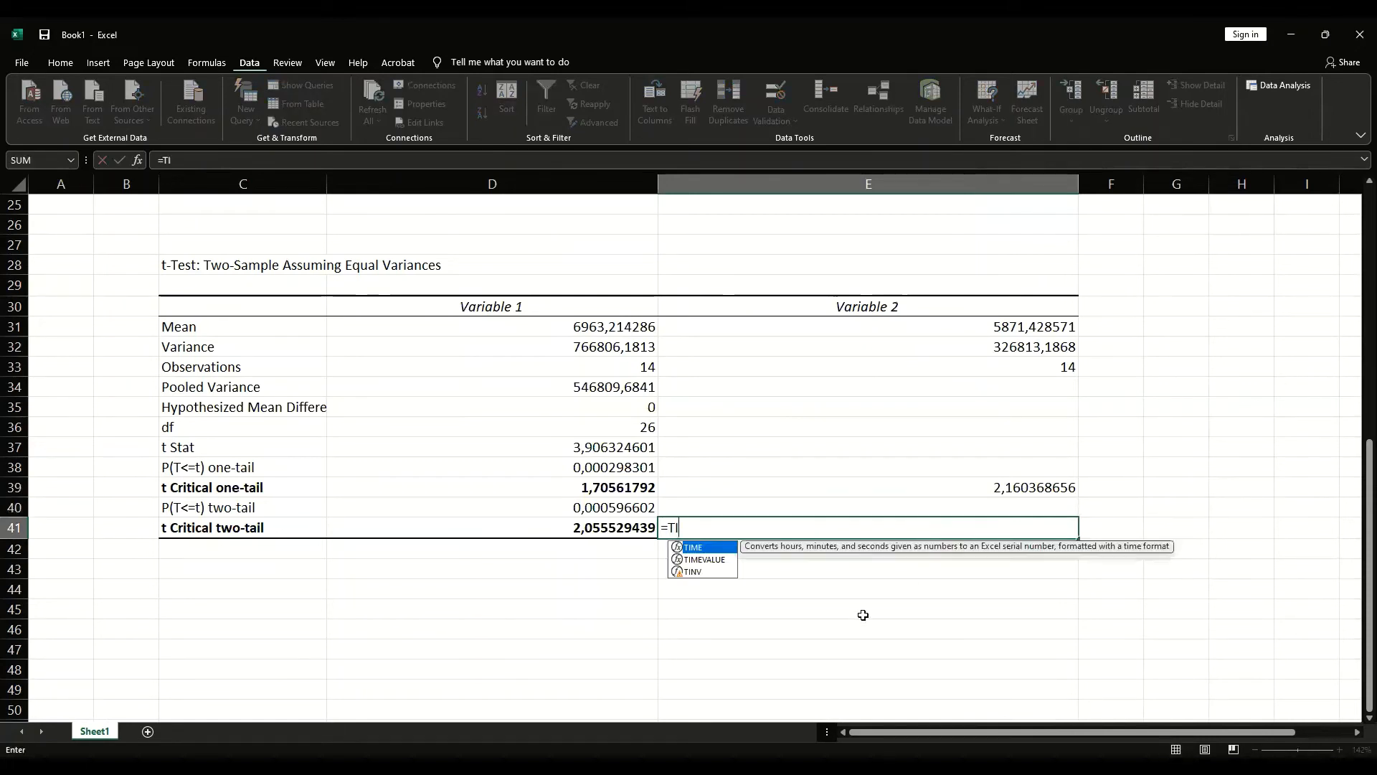
double_click(694, 572)
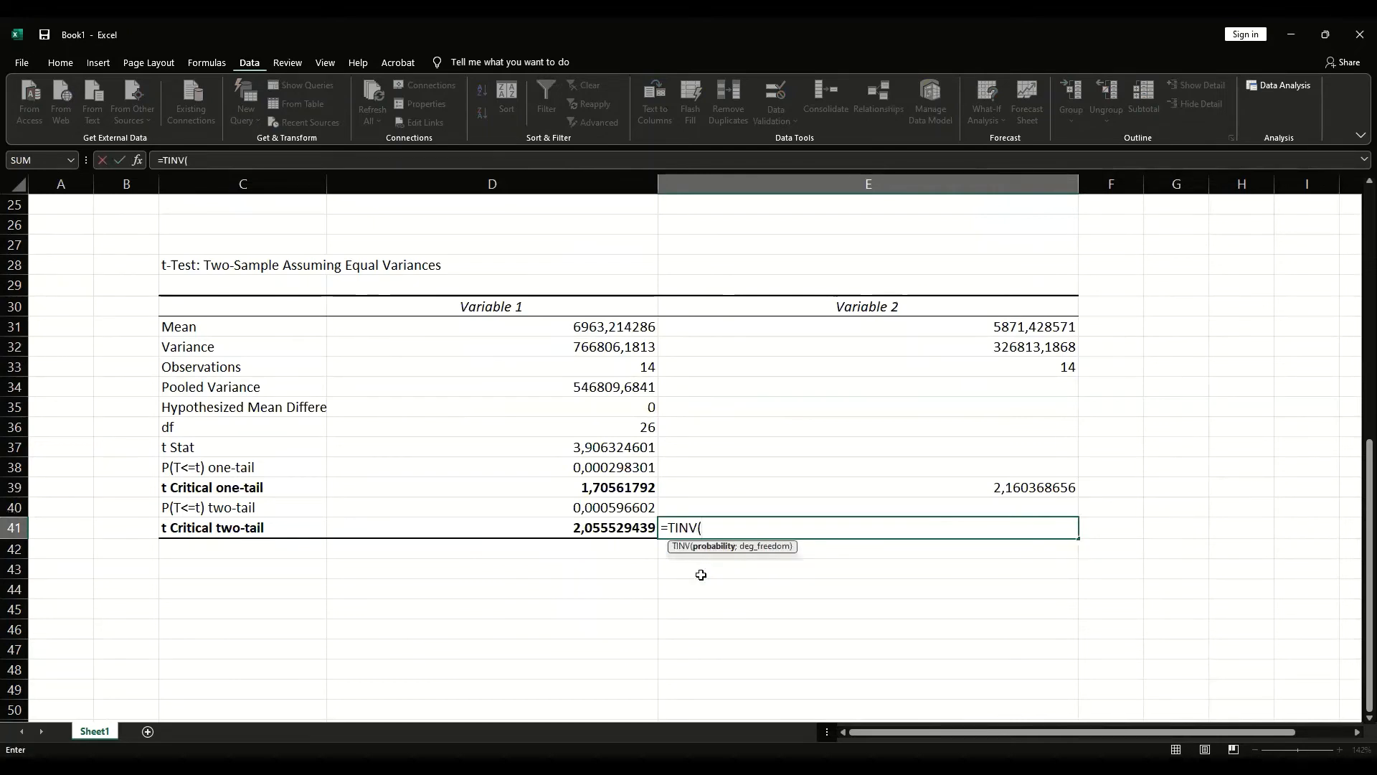
text(0,025;13)
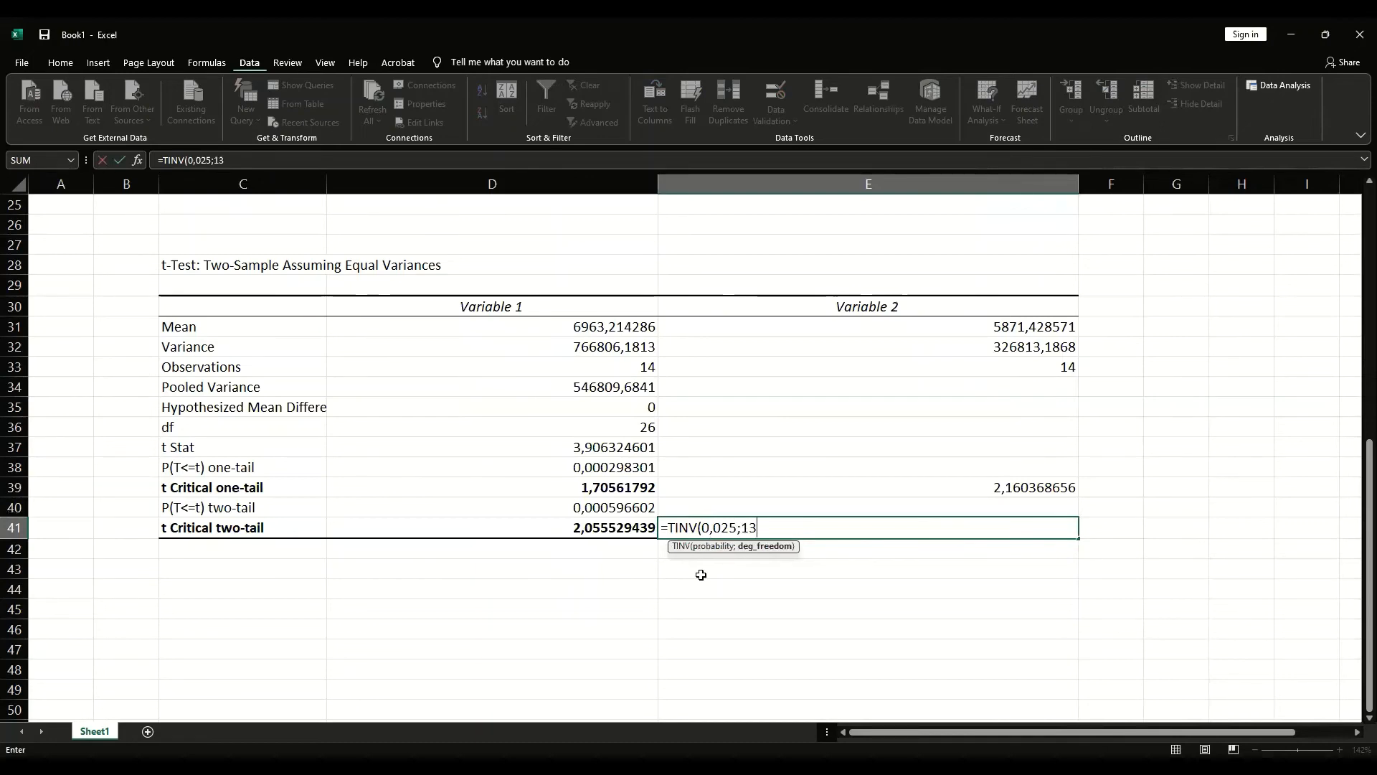
text())
key(Return)
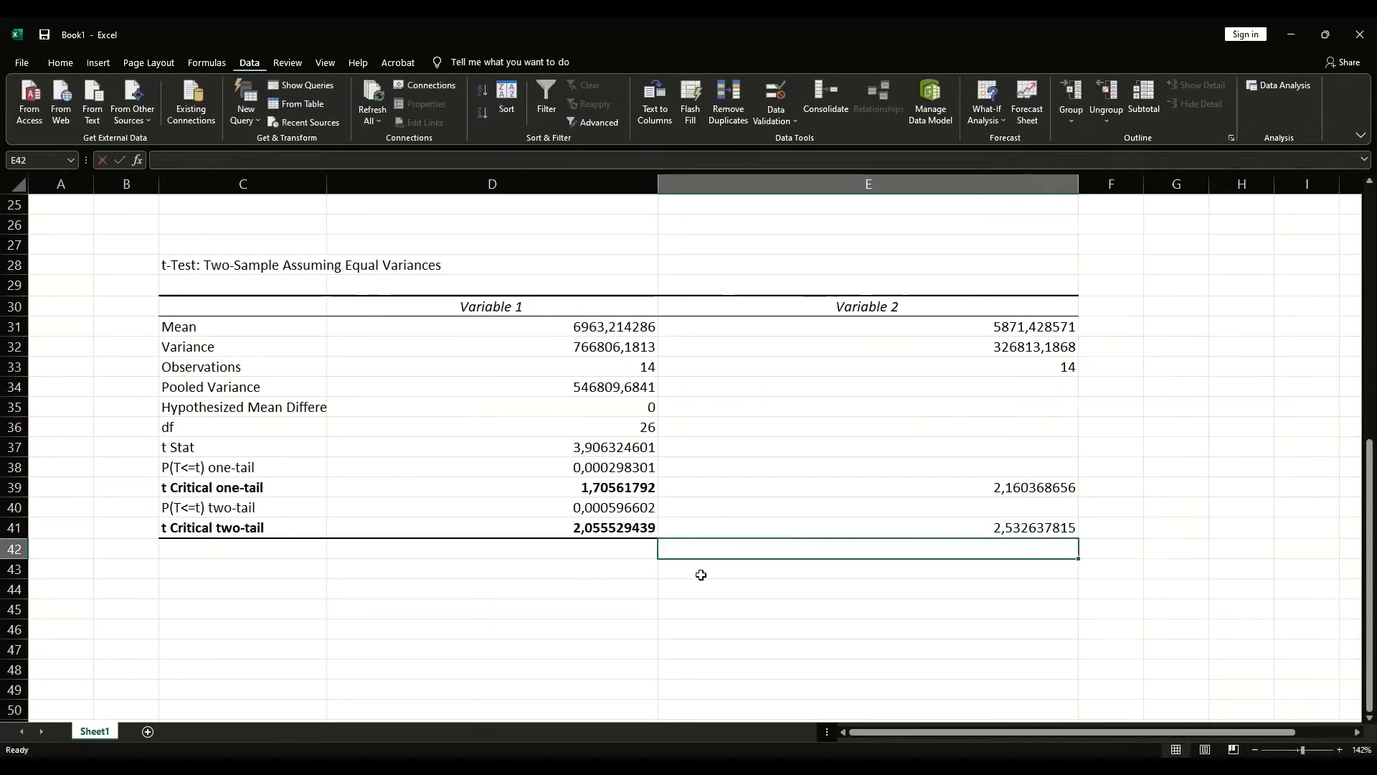
- Make the two TINV results in E39 and E41 bold
click(1017, 491)
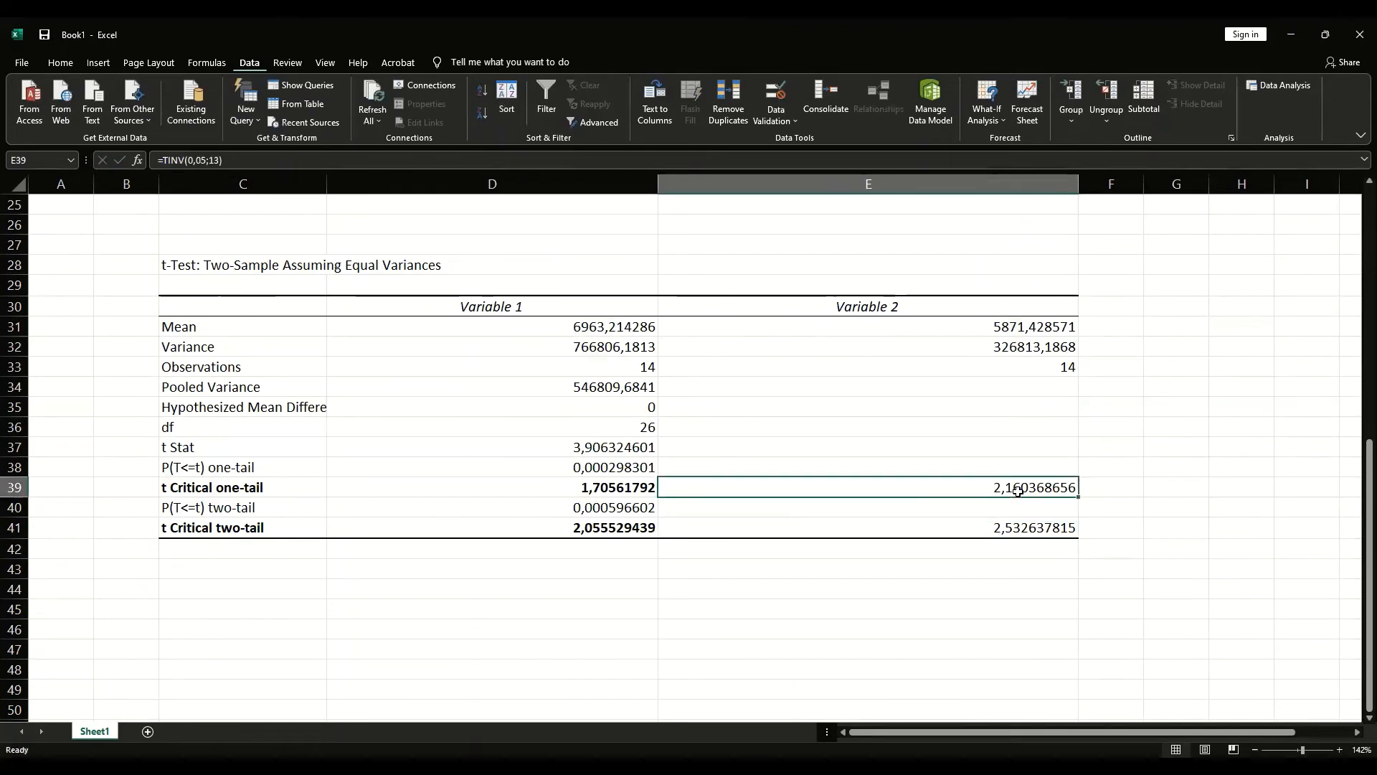
key(ctrl+b)
key(Down)
key(Down)
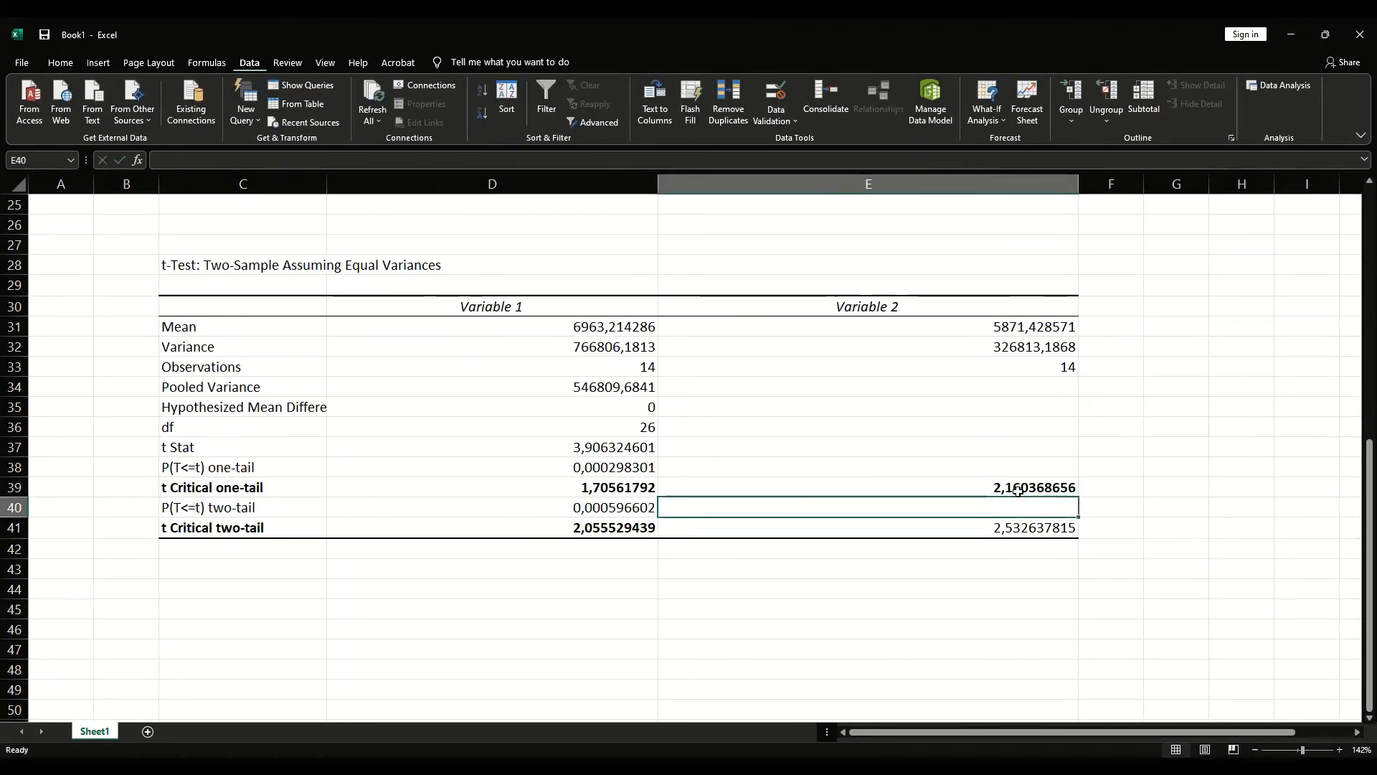
key(ctrl+b)
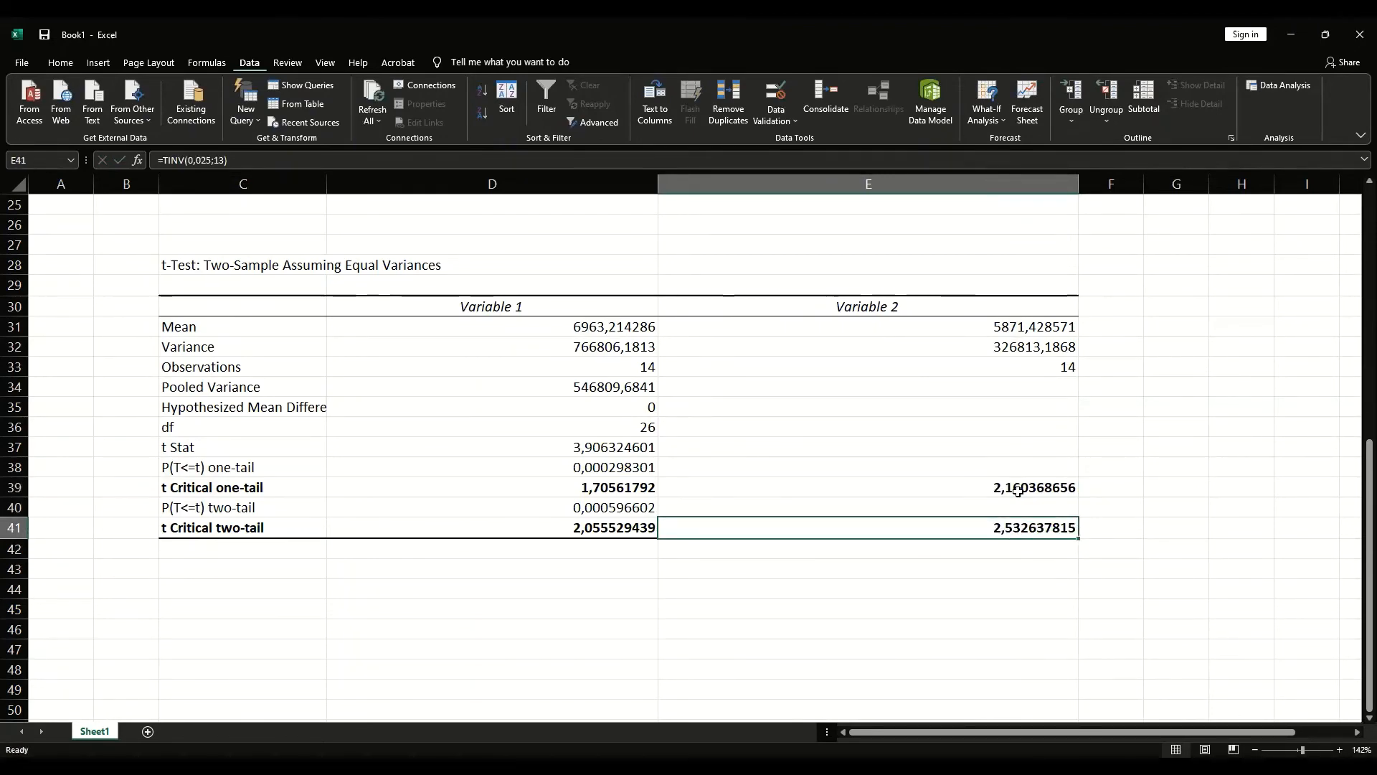
- Enter the heading KESIMPULAN in C44 below the t-test output table
click(260, 580)
text(KE)
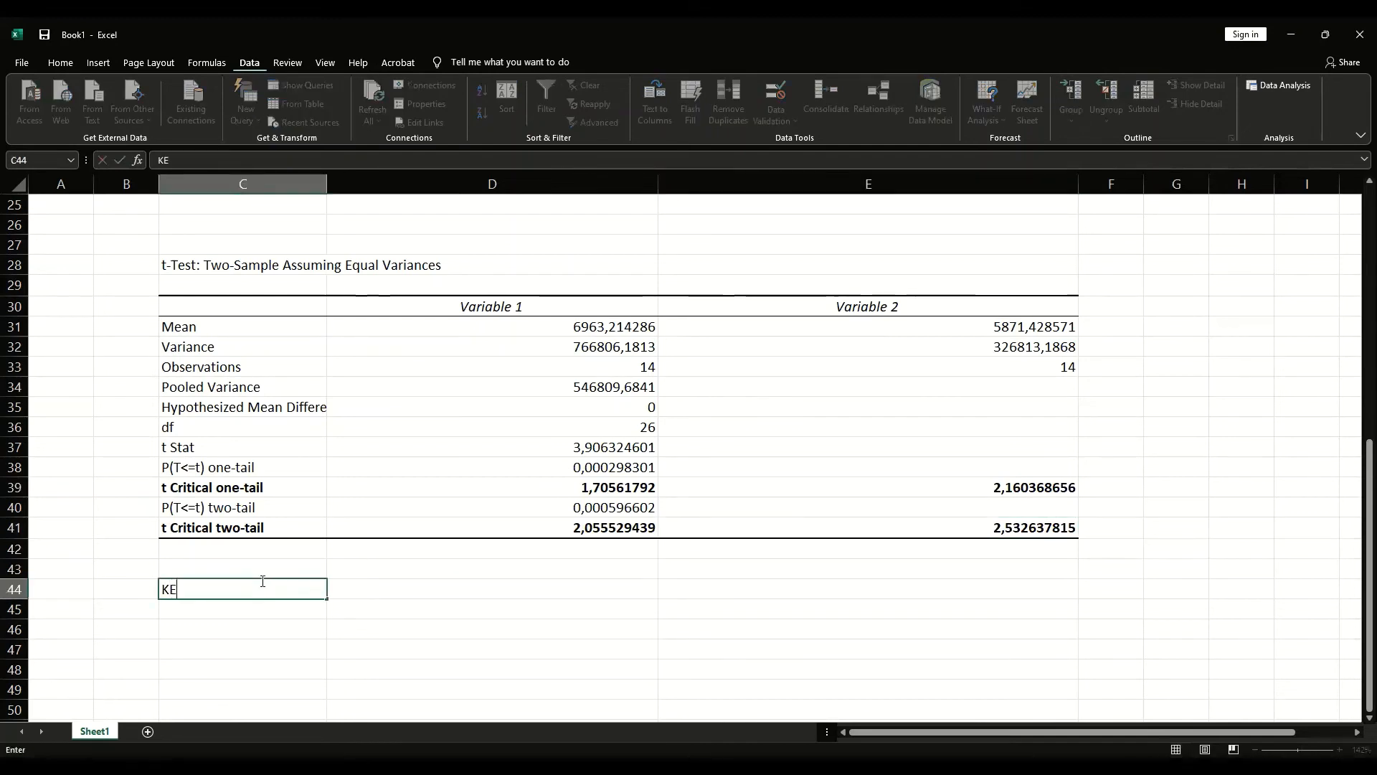
text(SIMPULAN)
key(Return)
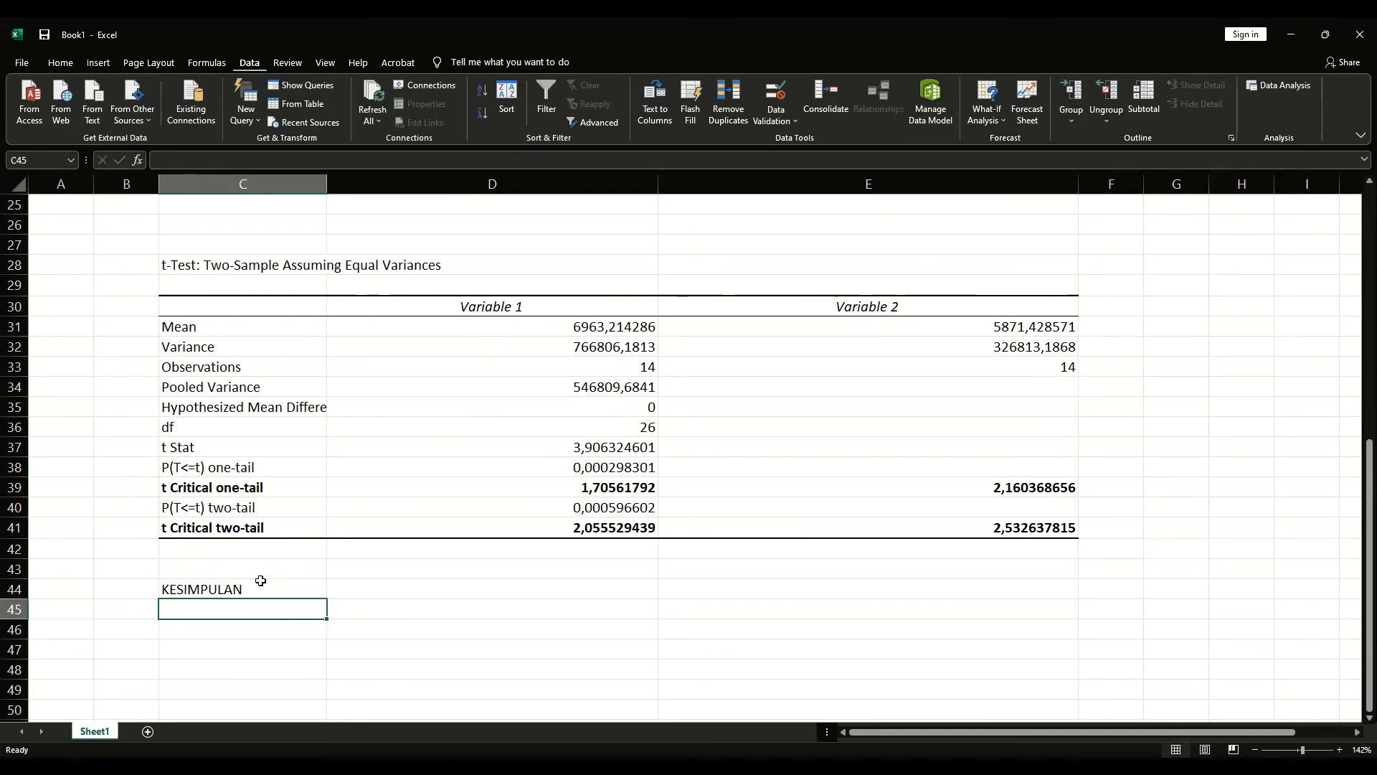
- Begin the conclusion sentence in C45 with "Jika T hit > T tabel"
text(JIKA)
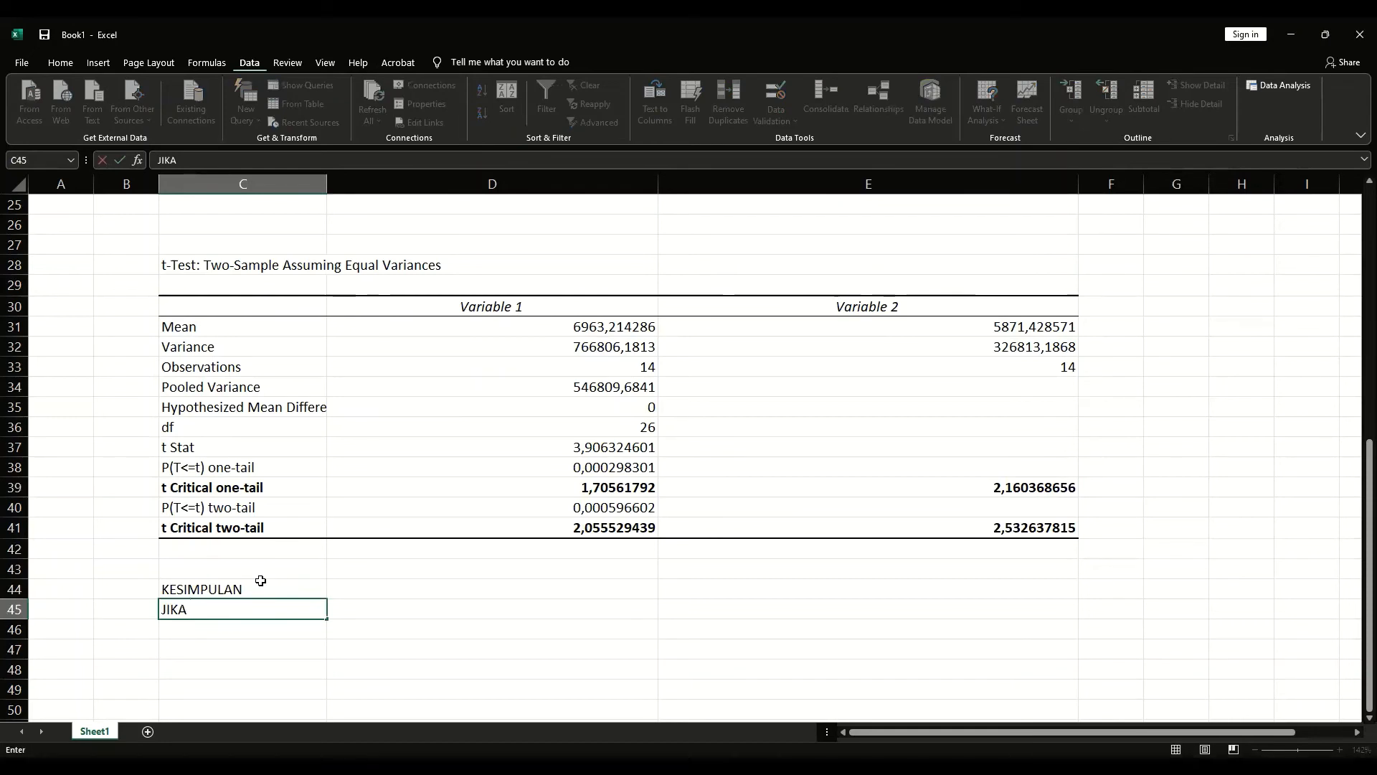
text( t)
key(BackSpace)
key(BackSpace)
key(BackSpace)
key(BackSpace)
key(BackSpace)
key(BackSpace)
text(ika T hit)
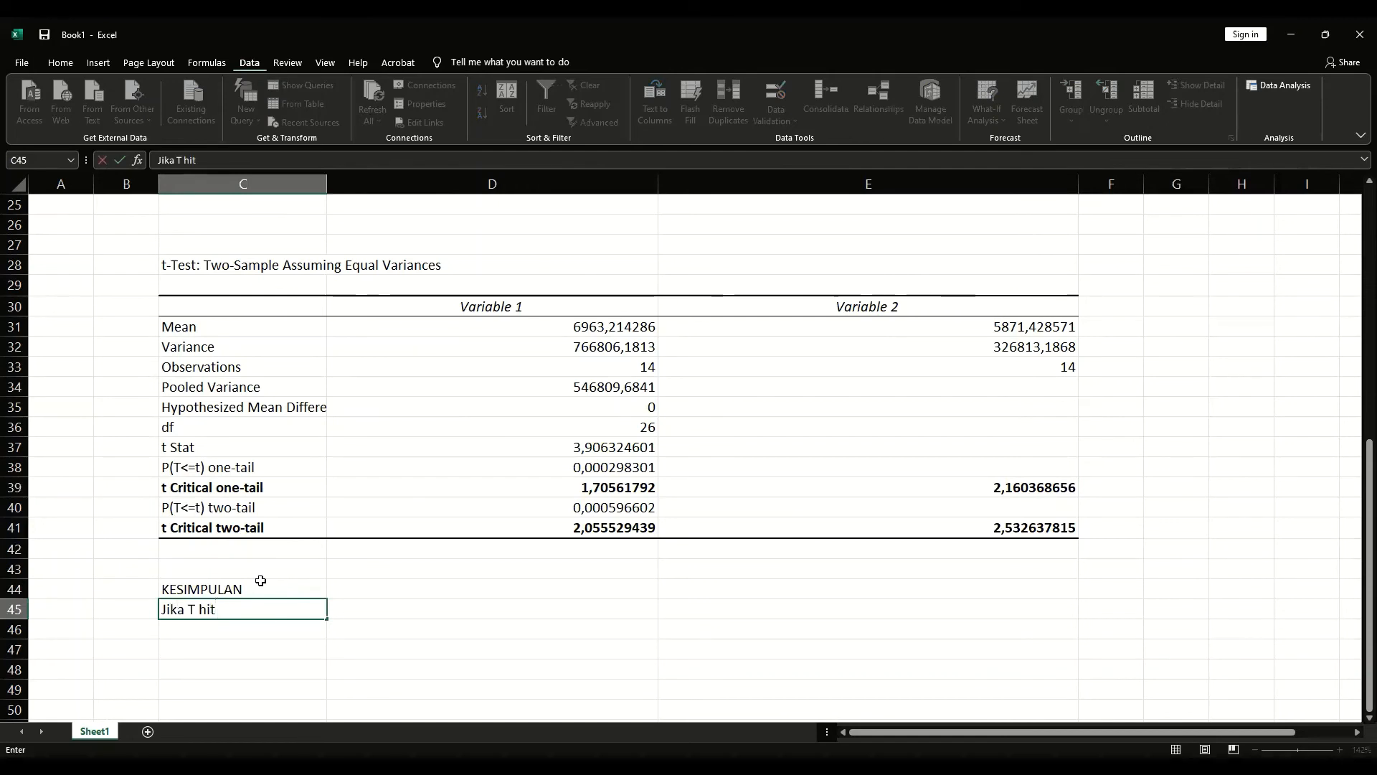
text( > T tabel)
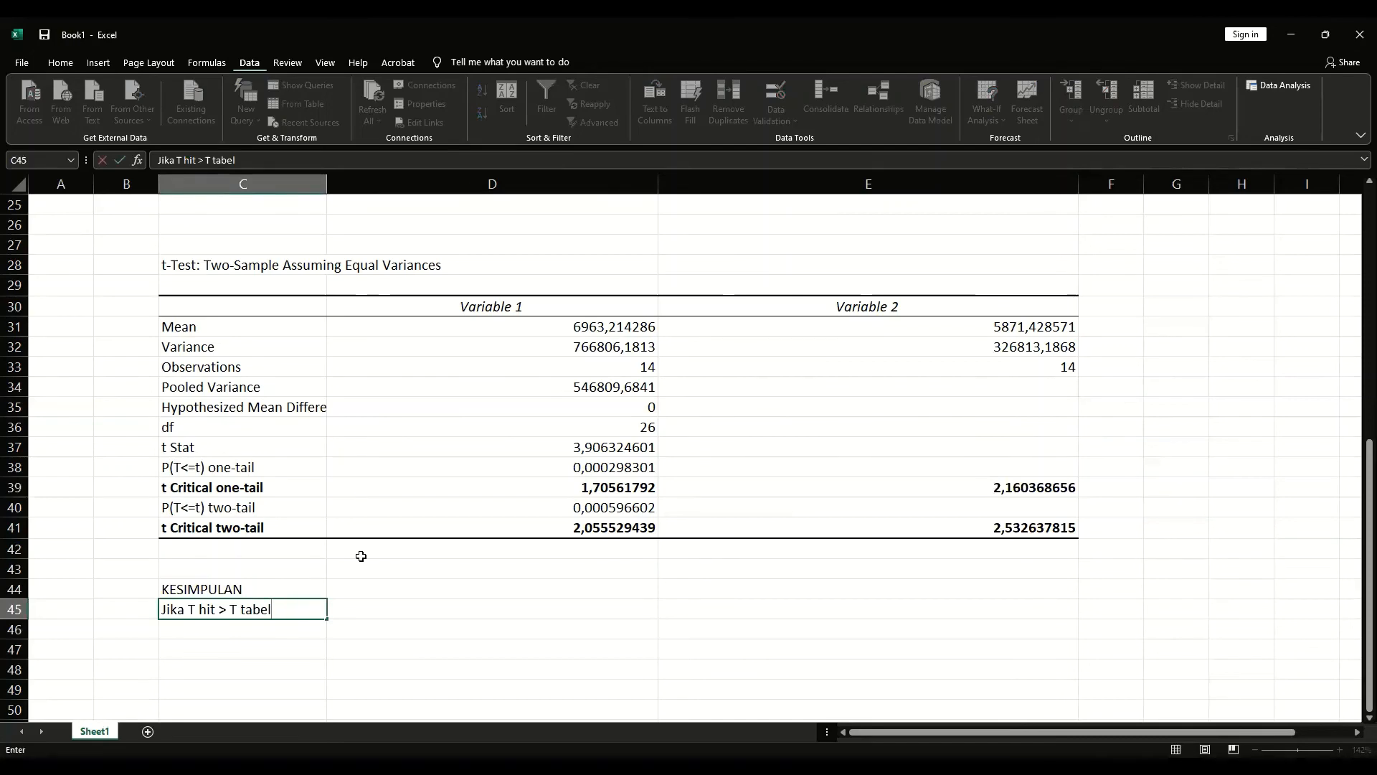
- Complete the conclusion sentence in C45 with "hipotesis nol ditolak artinya --> ada beda nyata"
scroll(361, 556, up, 5)
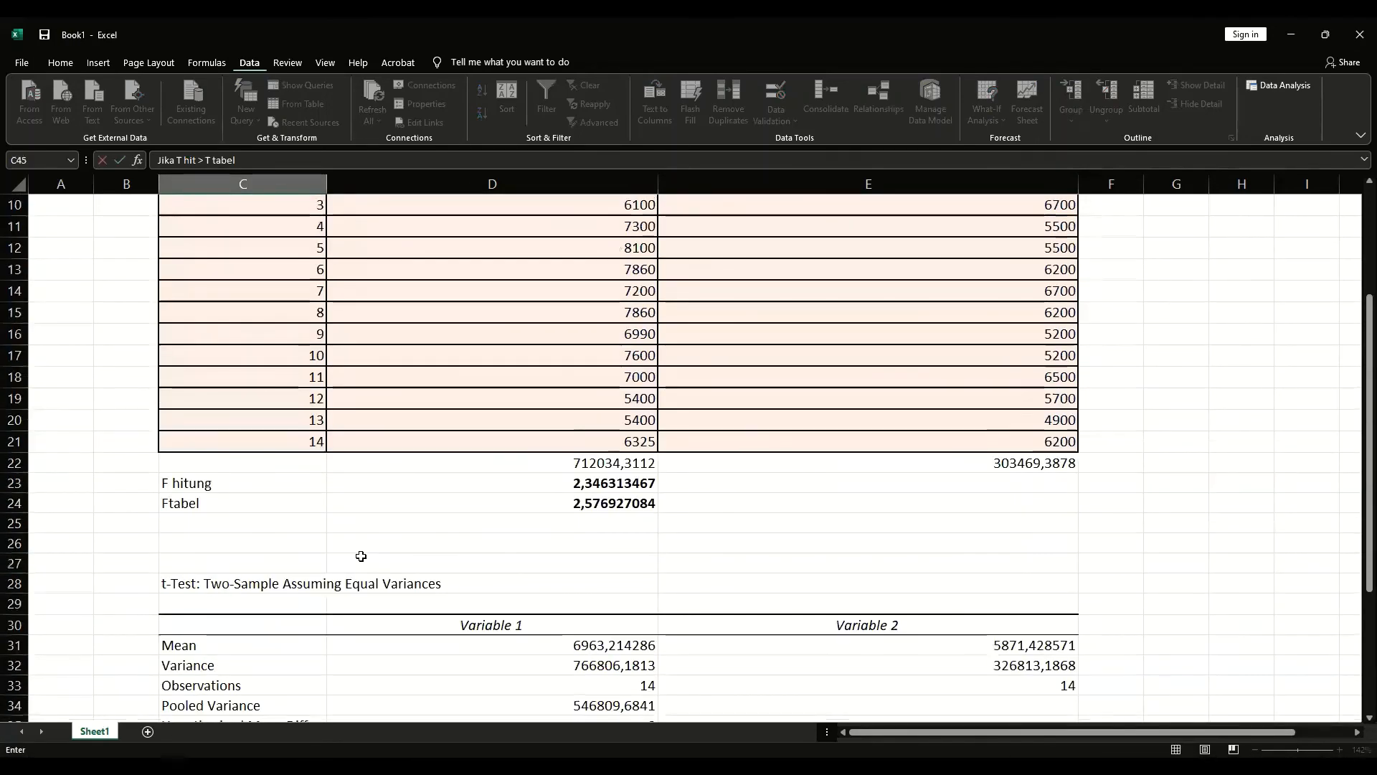
scroll(361, 555, down, 4)
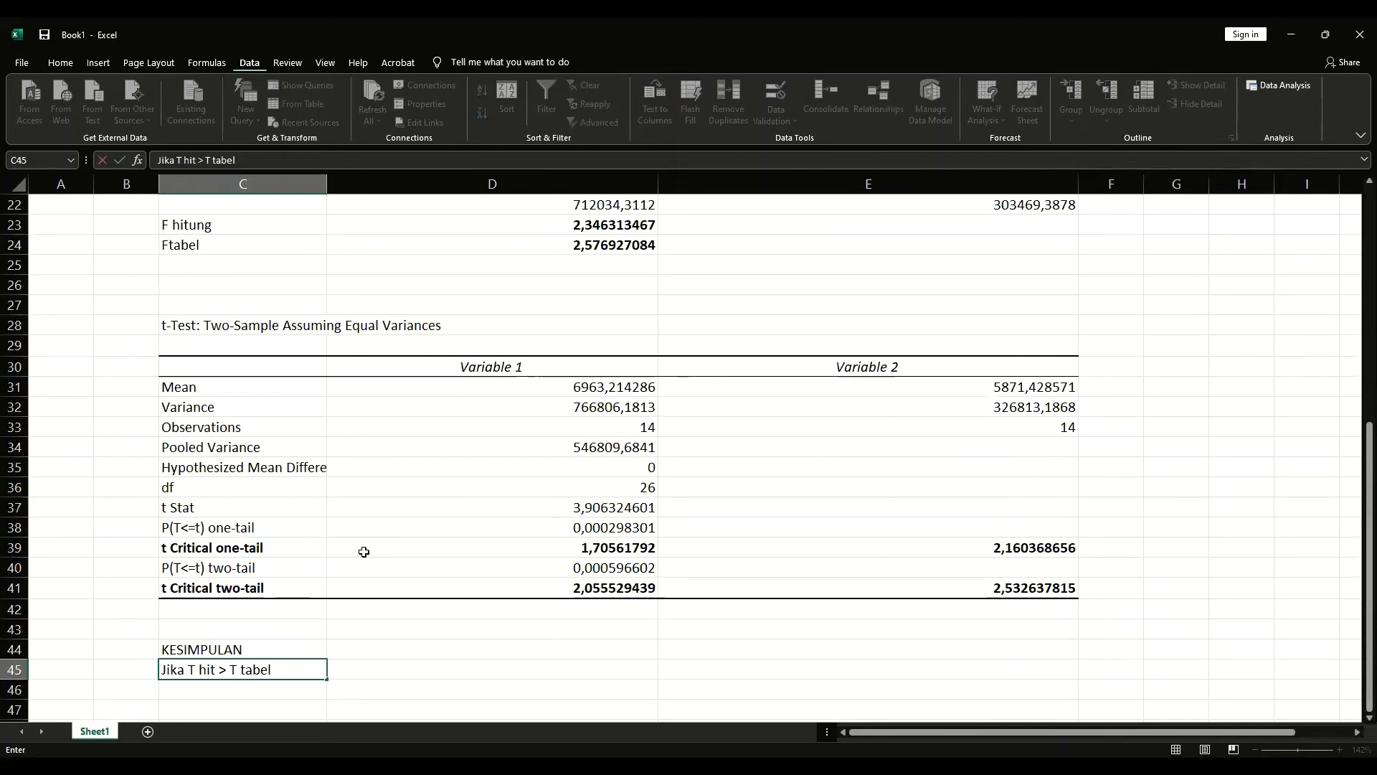
text(hipotesis ditolak a)
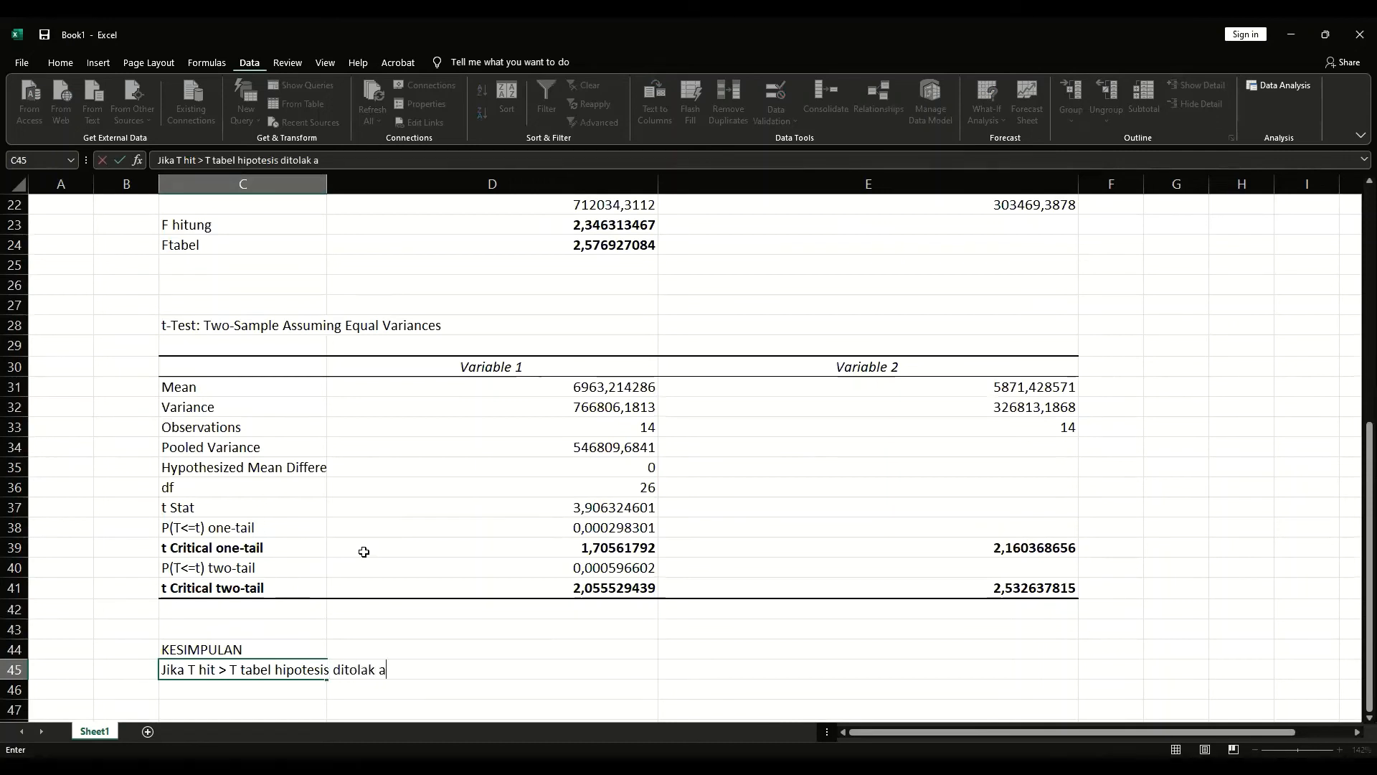
key(BackSpace)
key(BackSpace)
key(BackSpace)
key(BackSpace)
key(BackSpace)
key(BackSpace)
text(nol ditola)
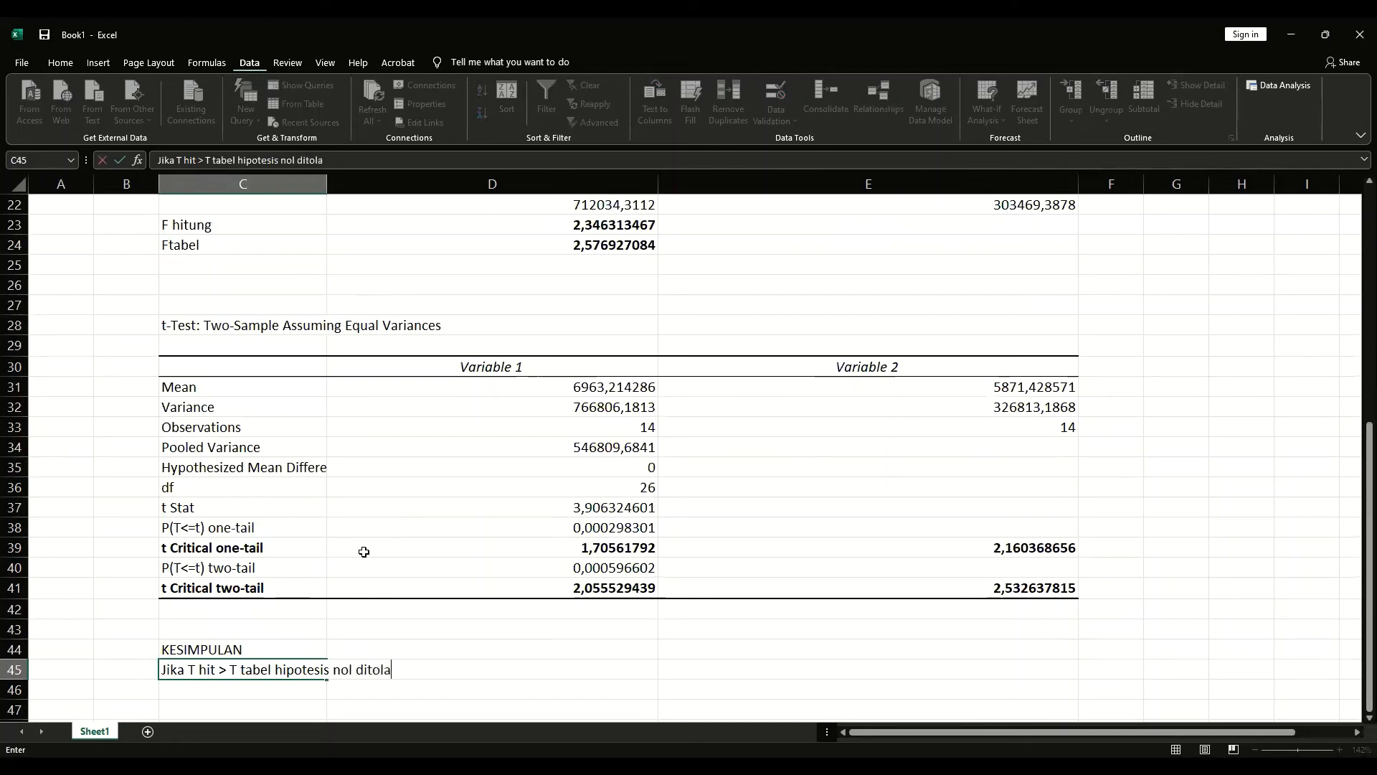
text(k artinya --> ada)
text(bed)
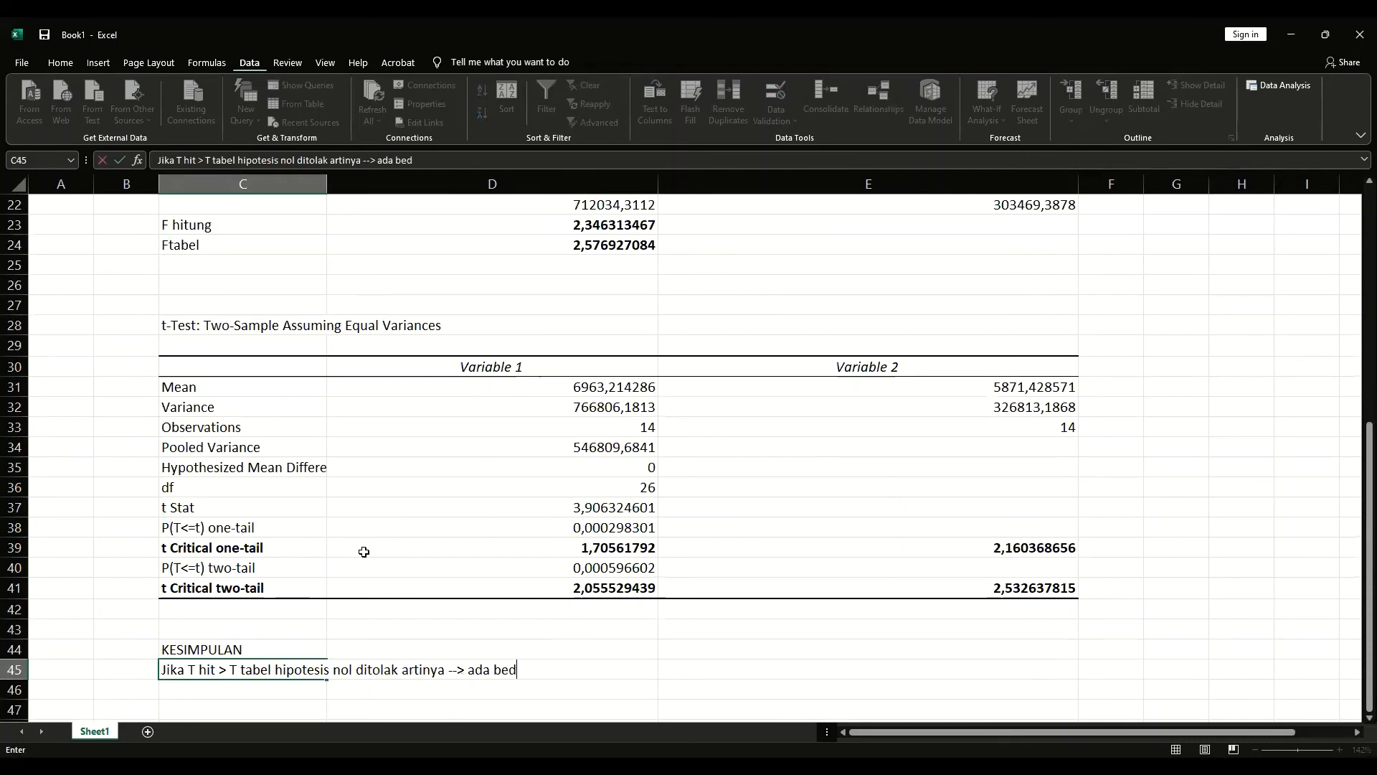
text(a nyata)
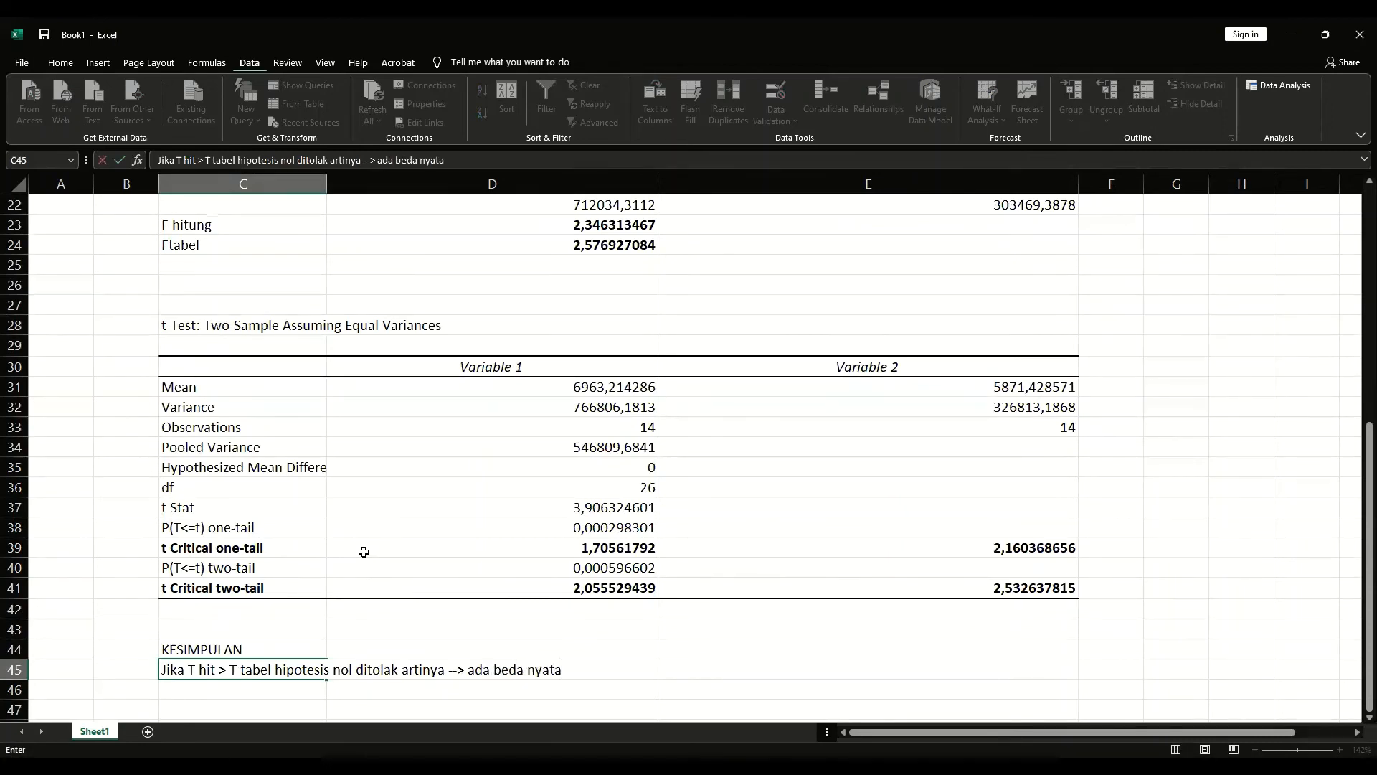
key(Return)
- Enter the opposite rule in C46: "jika T hit < T tabel --> hipotesis nol diterima --> tidak ada beda nyata"
text(jika)
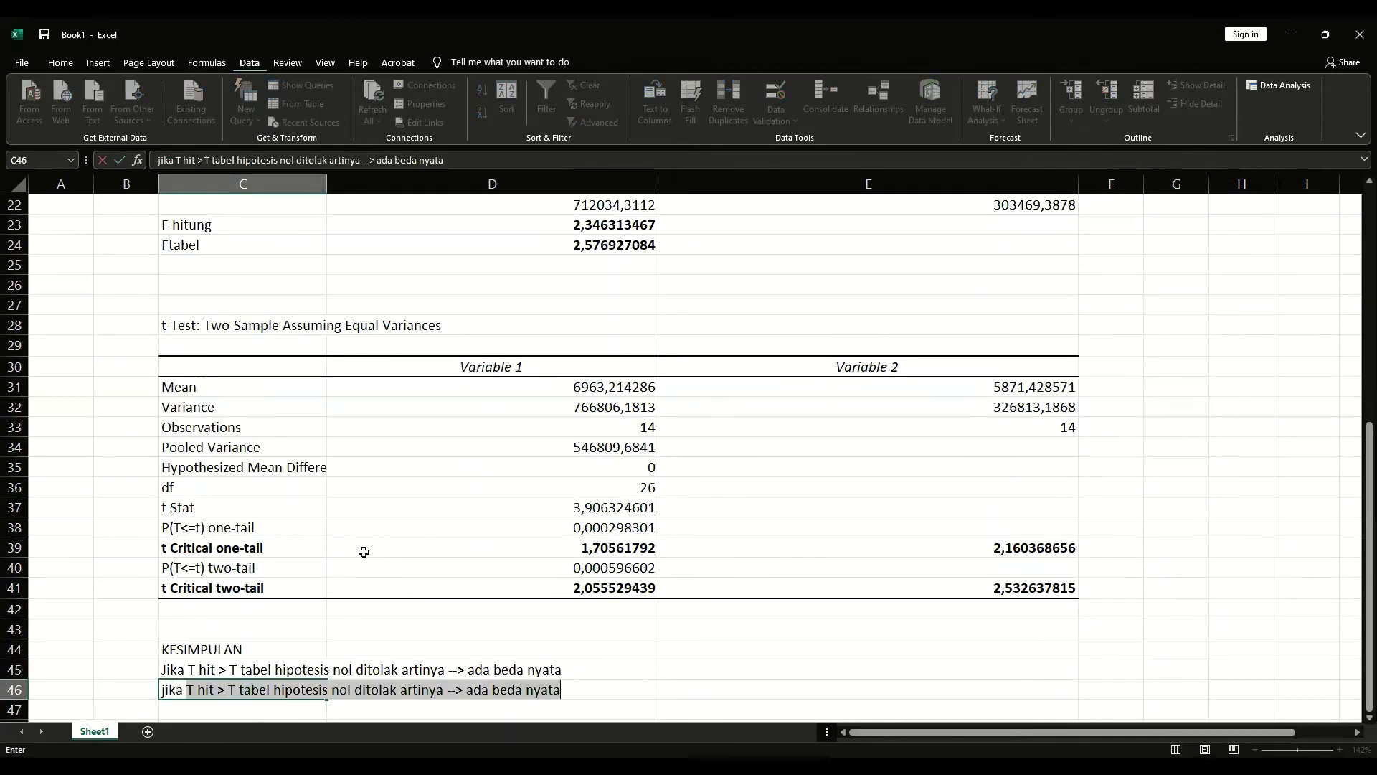
text( T hut)
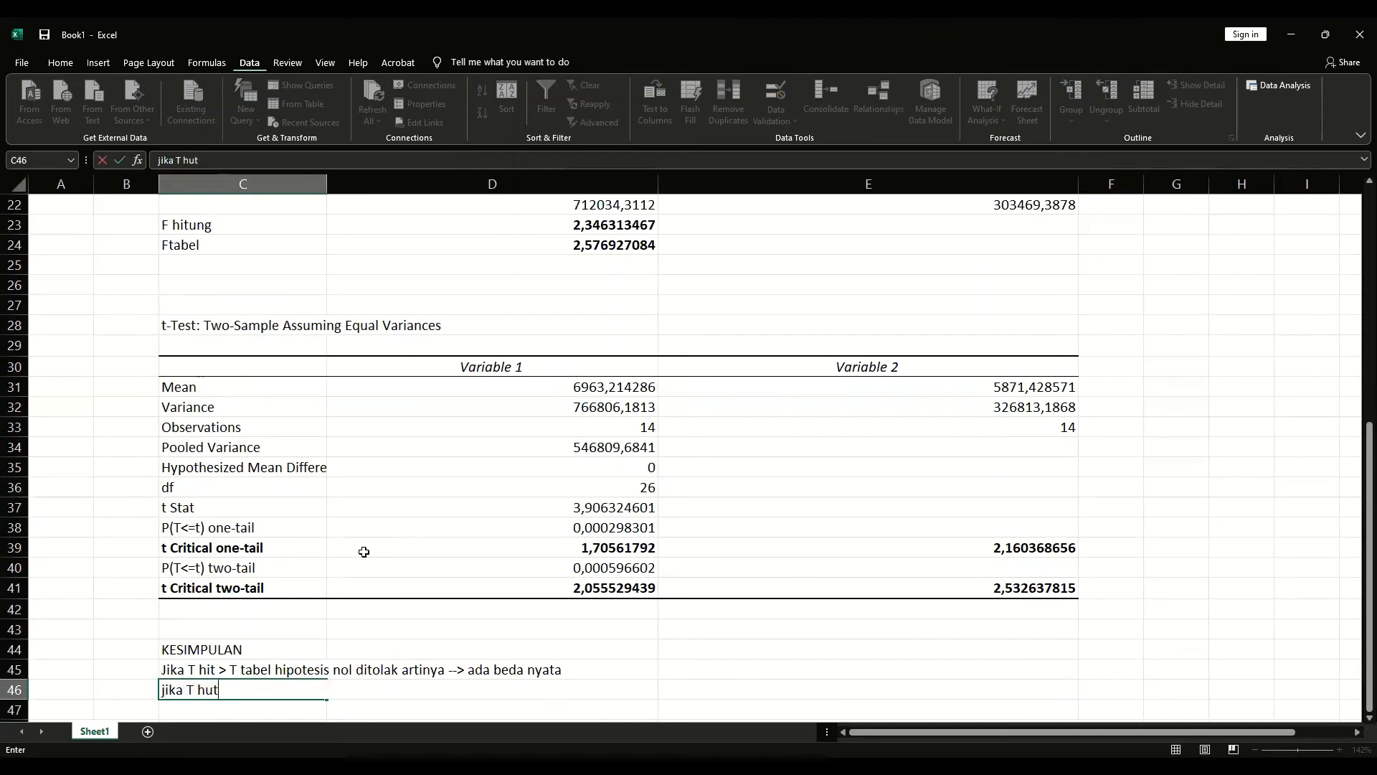
key(BackSpace)
key(BackSpace)
text(it < T tabel --> hipotesis n)
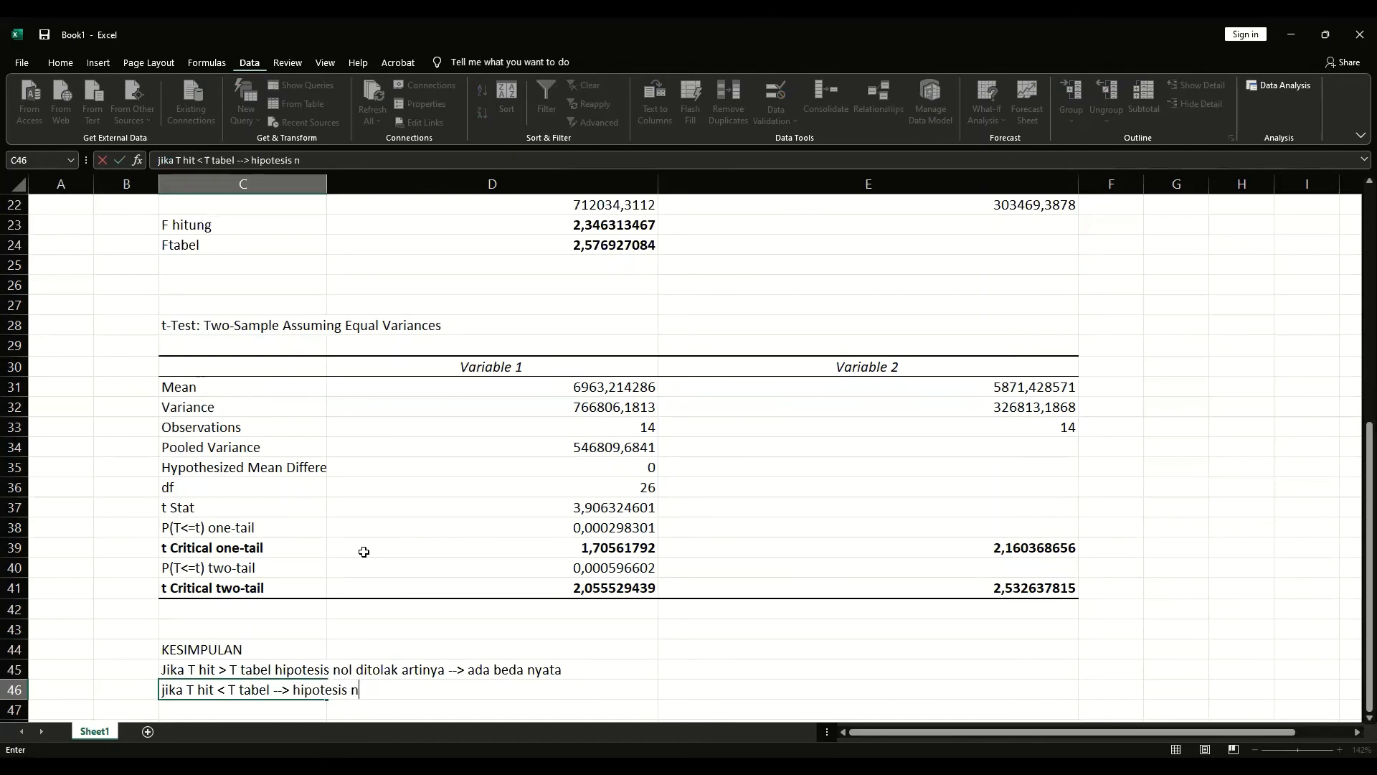
text(ol diterima --> tid)
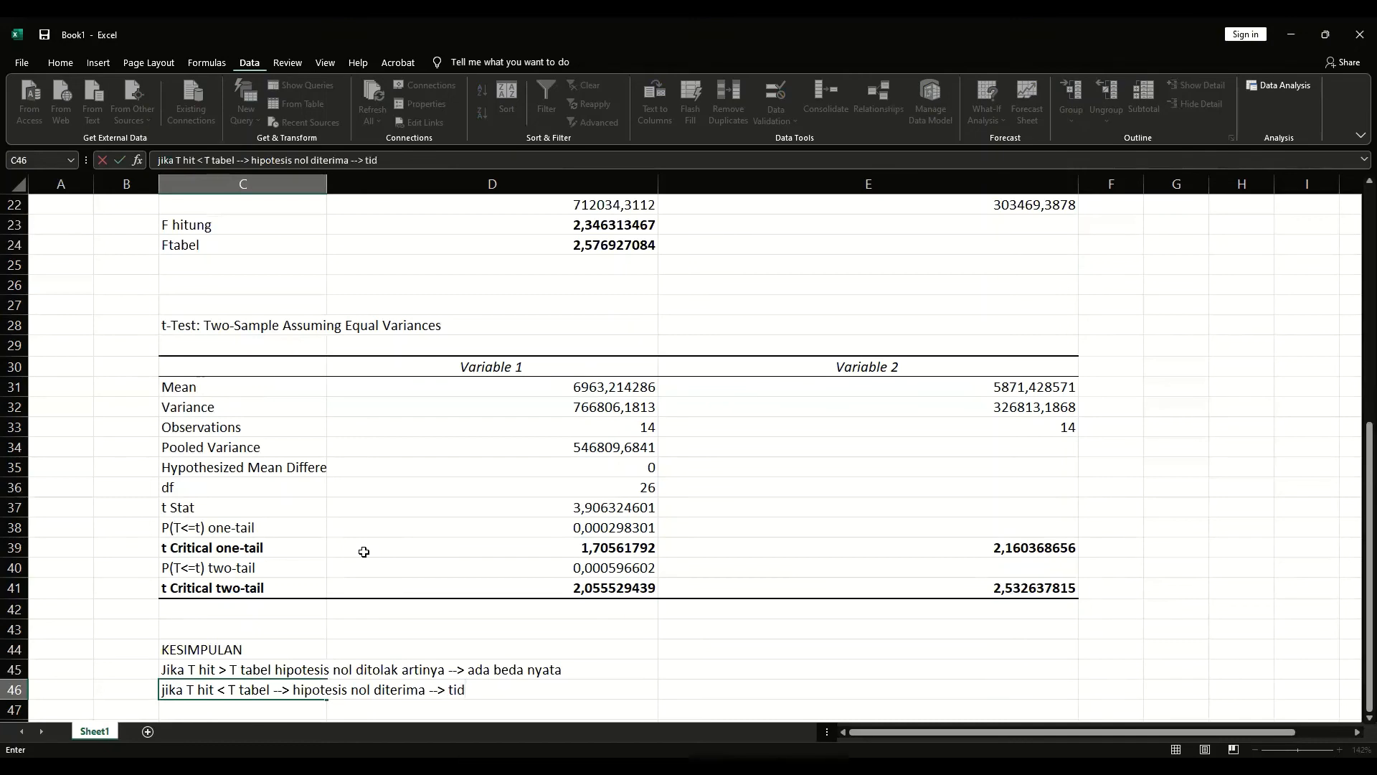
text(ak ada beda nyata)
key(Return)
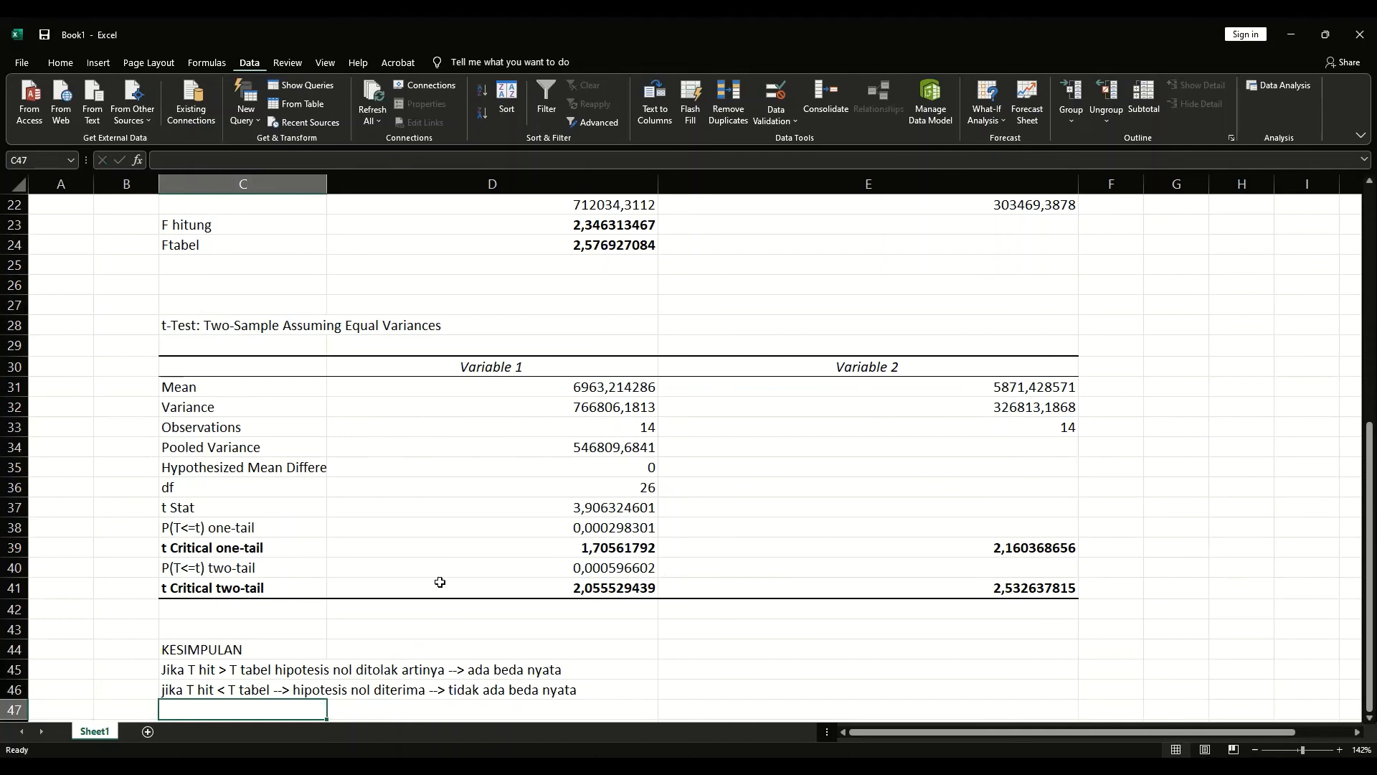
- Compare the one-tail and two-tail critical t values in D39 and D41 with the TINV results beside them, and review the drying data
click(457, 545)
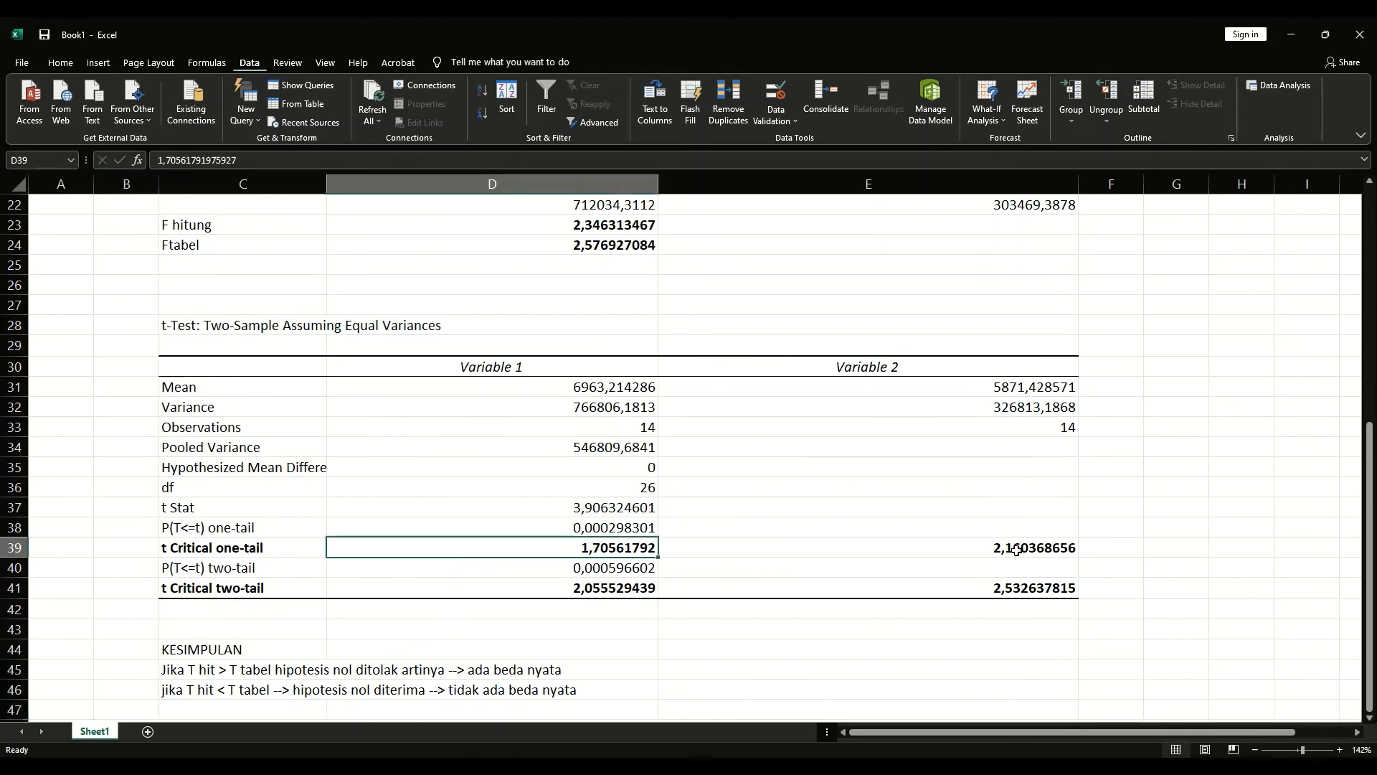
key(Right)
click(489, 550)
click(937, 551)
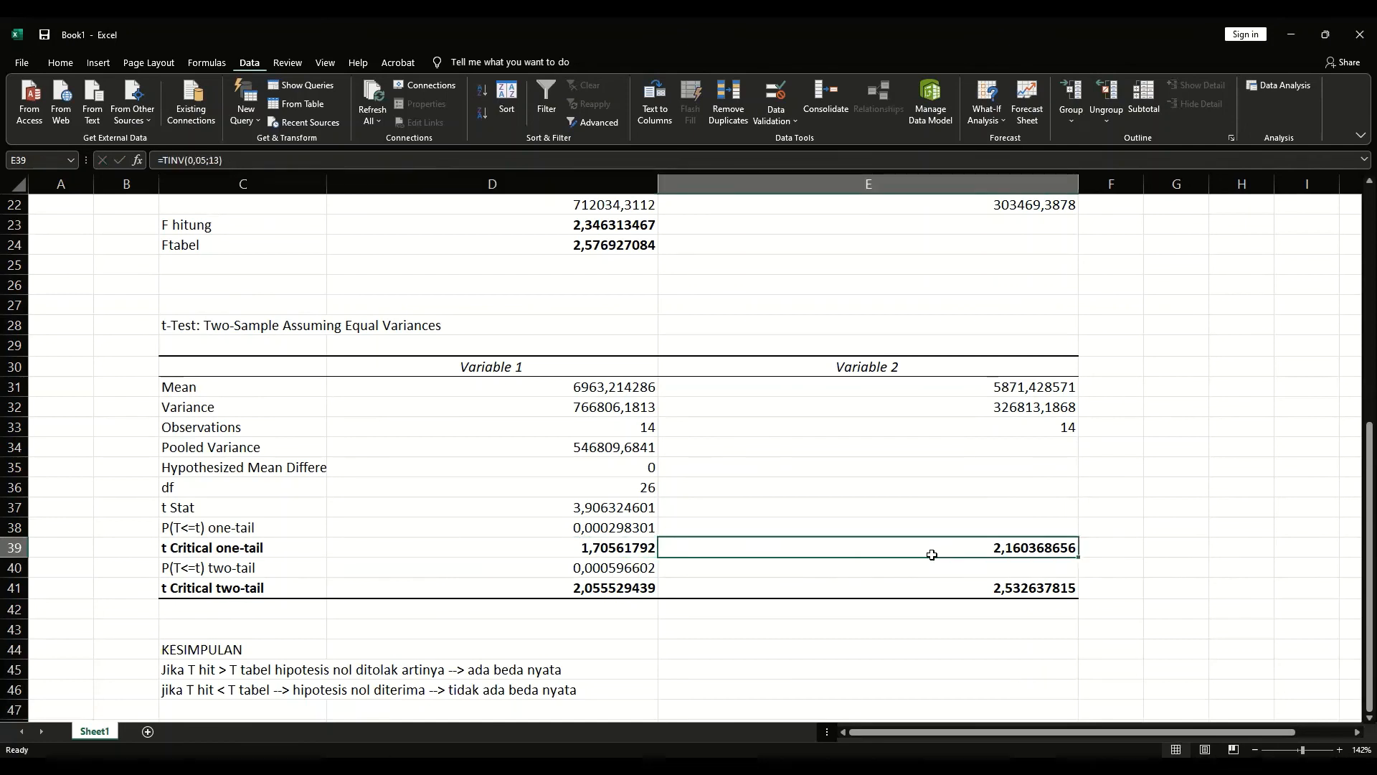
click(634, 587)
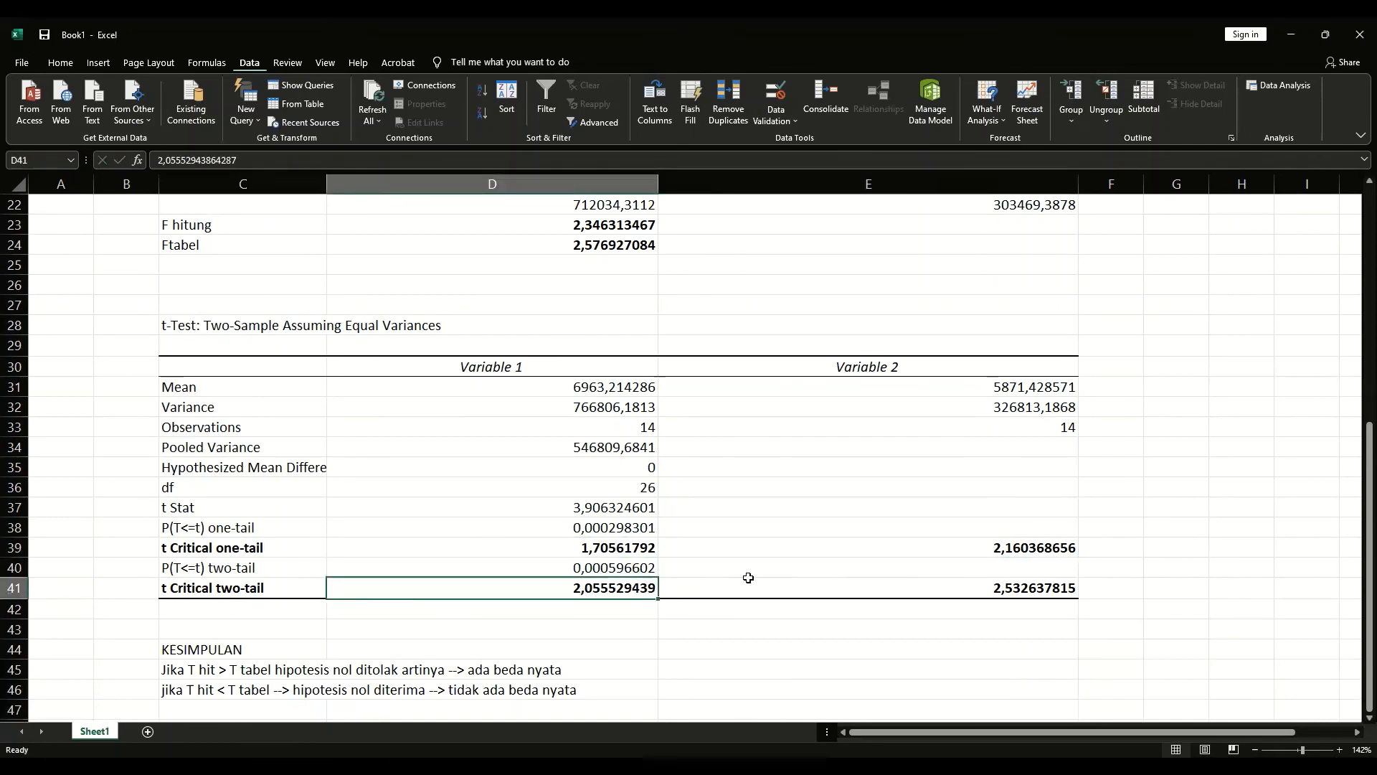
click(933, 588)
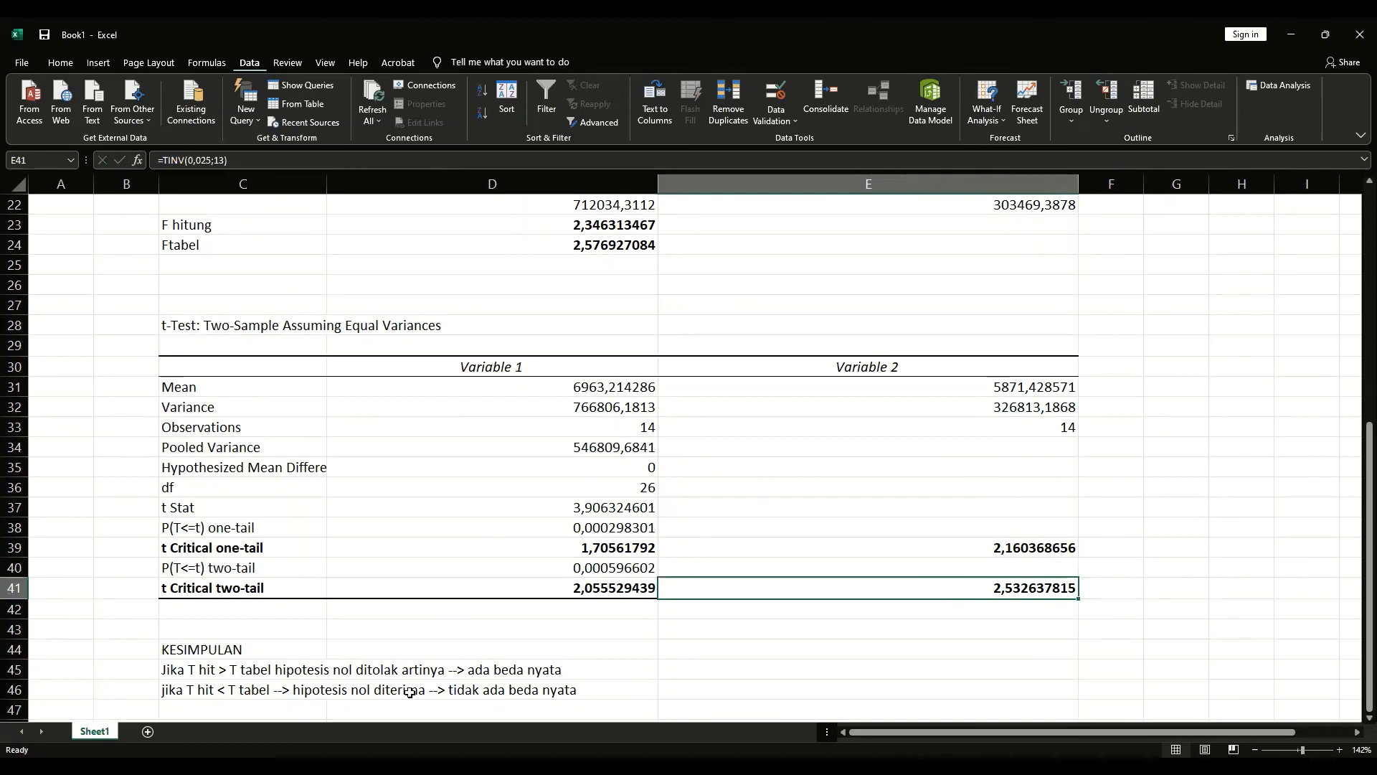
scroll(557, 627, up, 5)
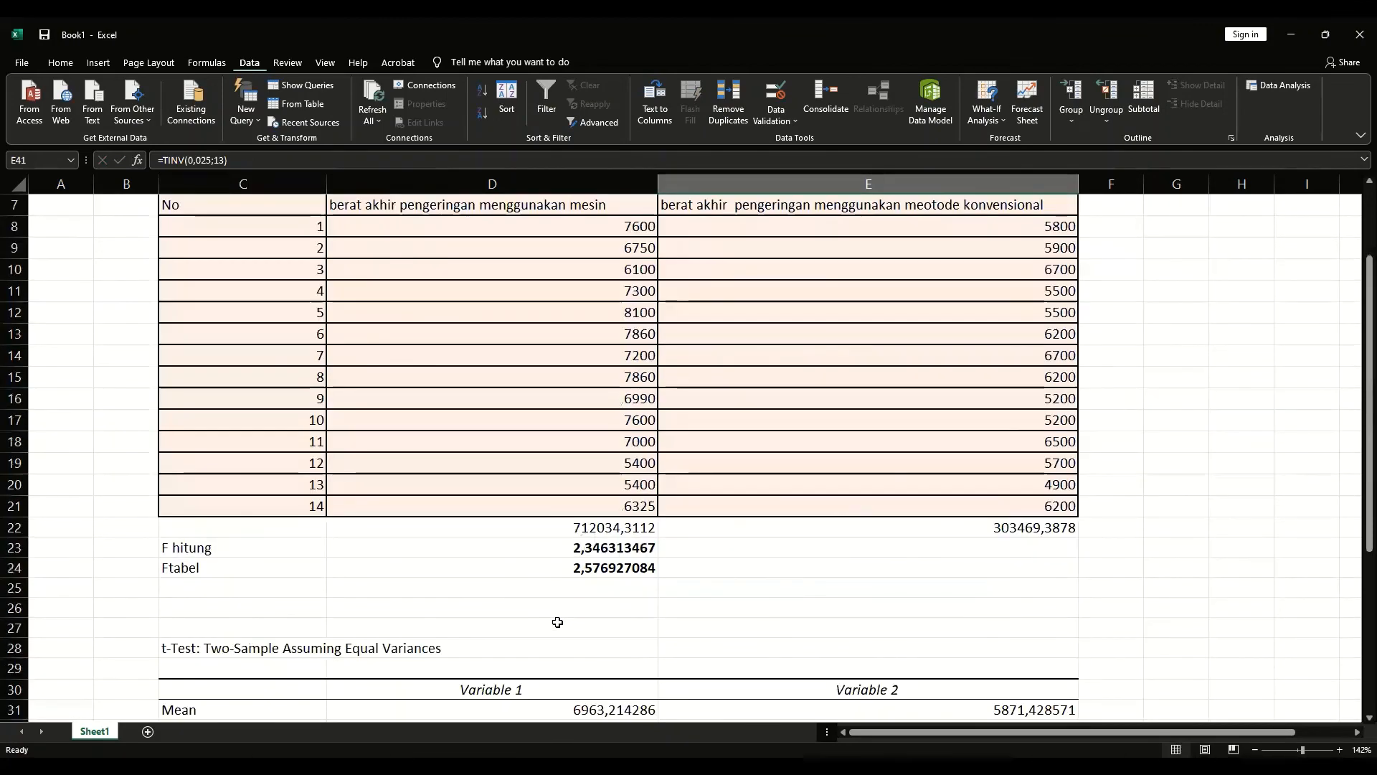